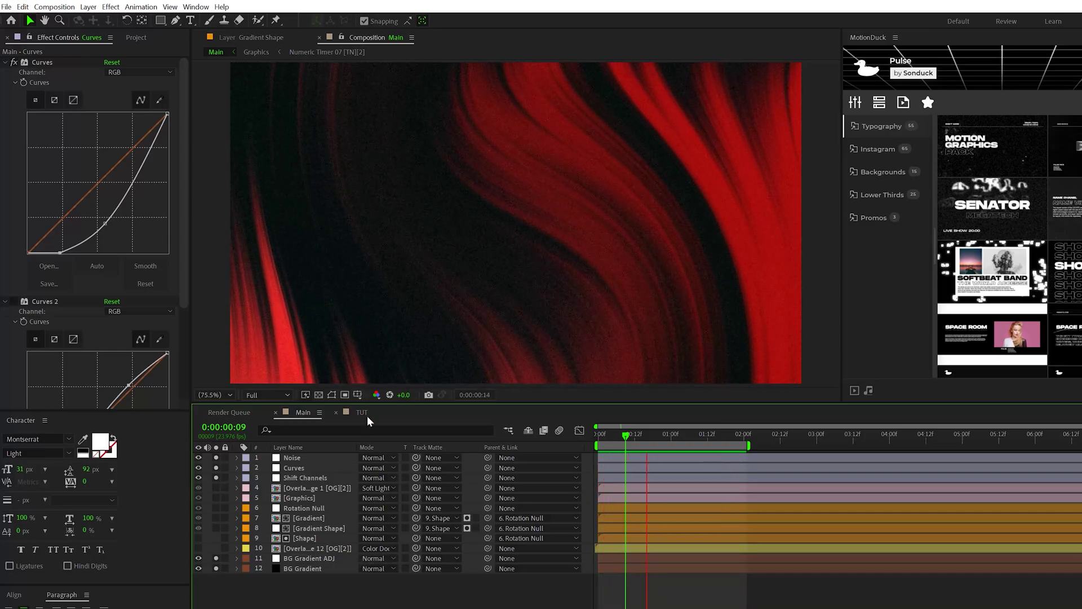
In the TUT comp, create a solid named Gradient and apply 4-Color Gradient to it
left_click(363, 415)
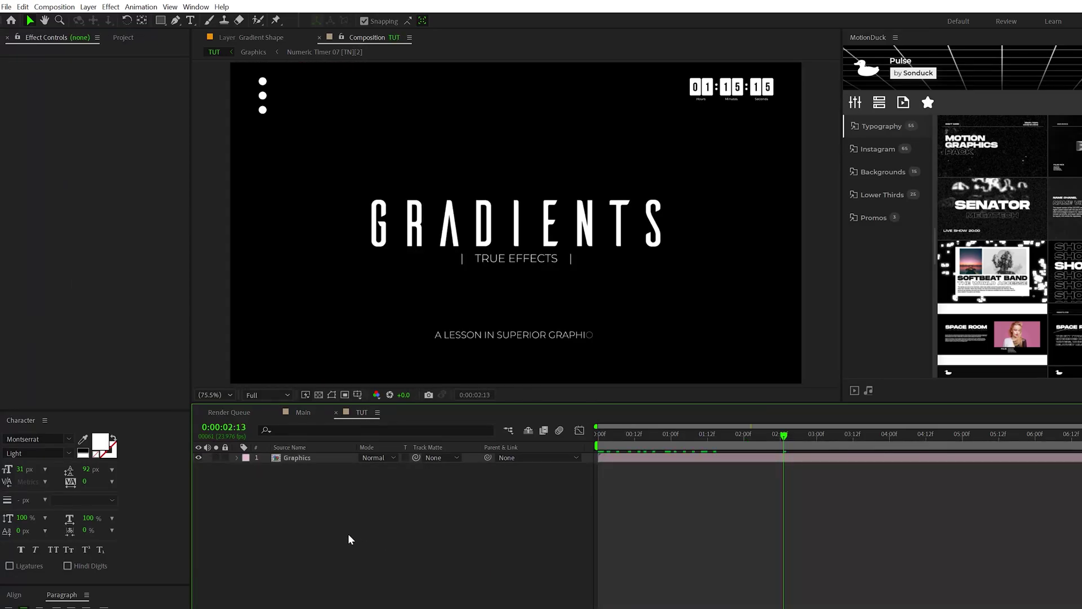
left_click(76, 7)
left_click(276, 29)
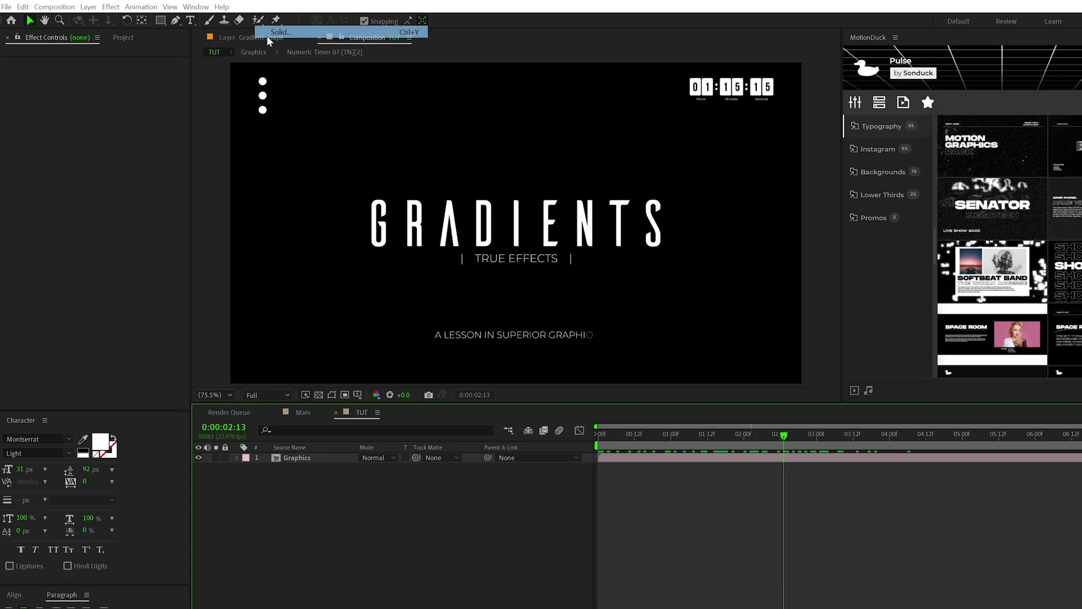
type("Gradient")
left_click(573, 470)
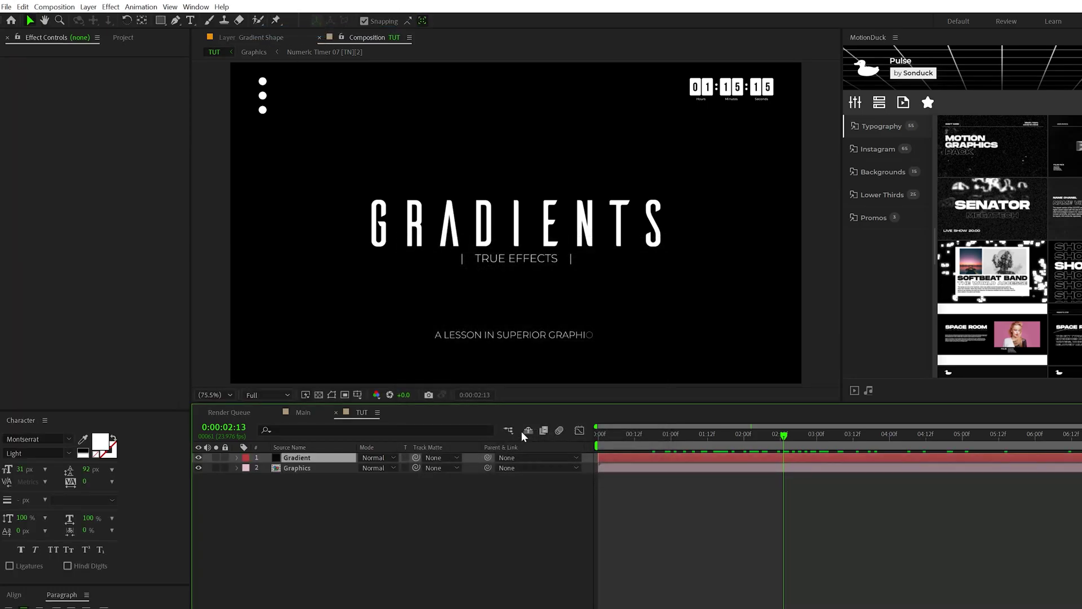
left_click(110, 7)
mouse_move(237, 169)
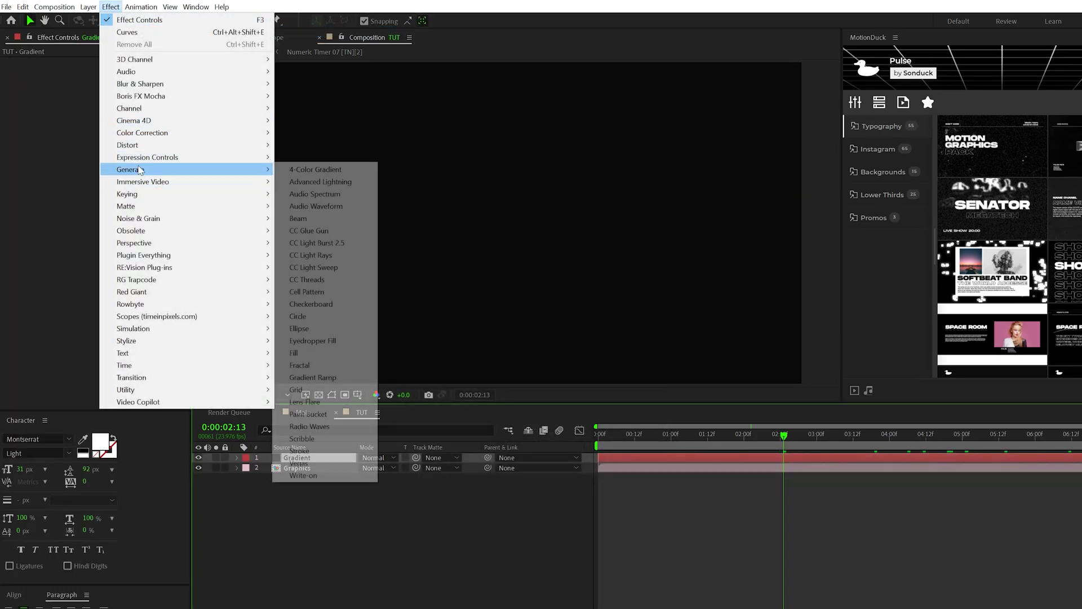
left_click(310, 170)
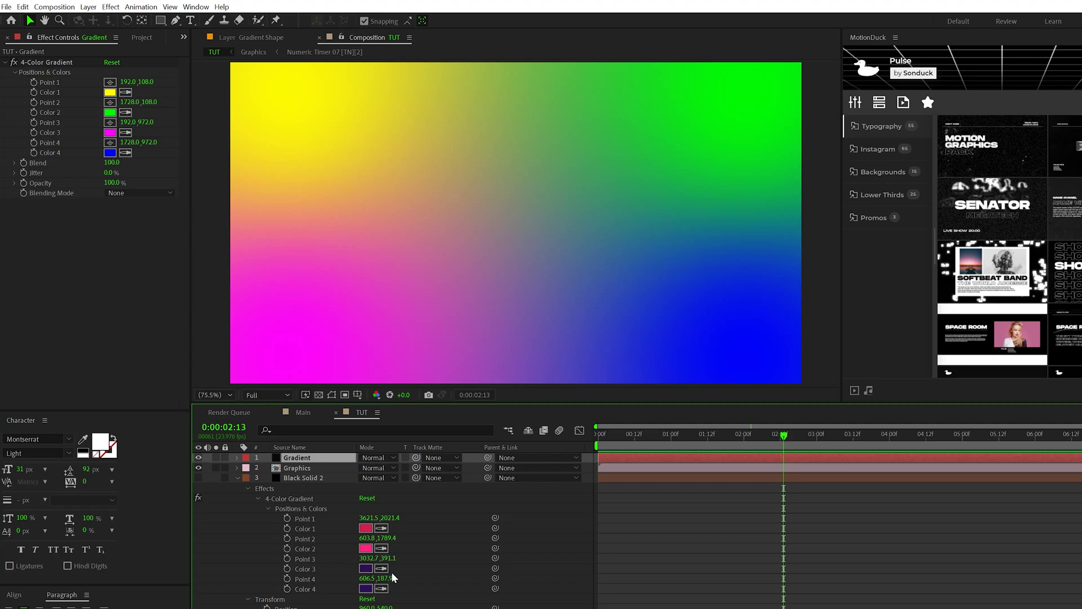
Set gradient Colors 1 and 2 to dark navy and Color 3 to pink
left_click(109, 93)
left_click(934, 248)
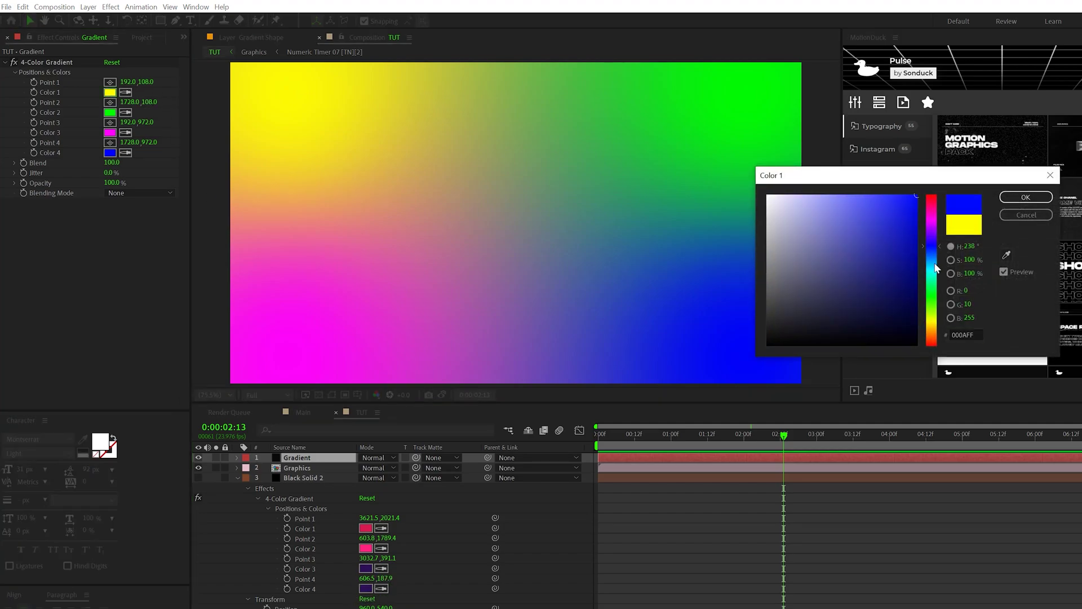
left_click(917, 259)
key("Return")
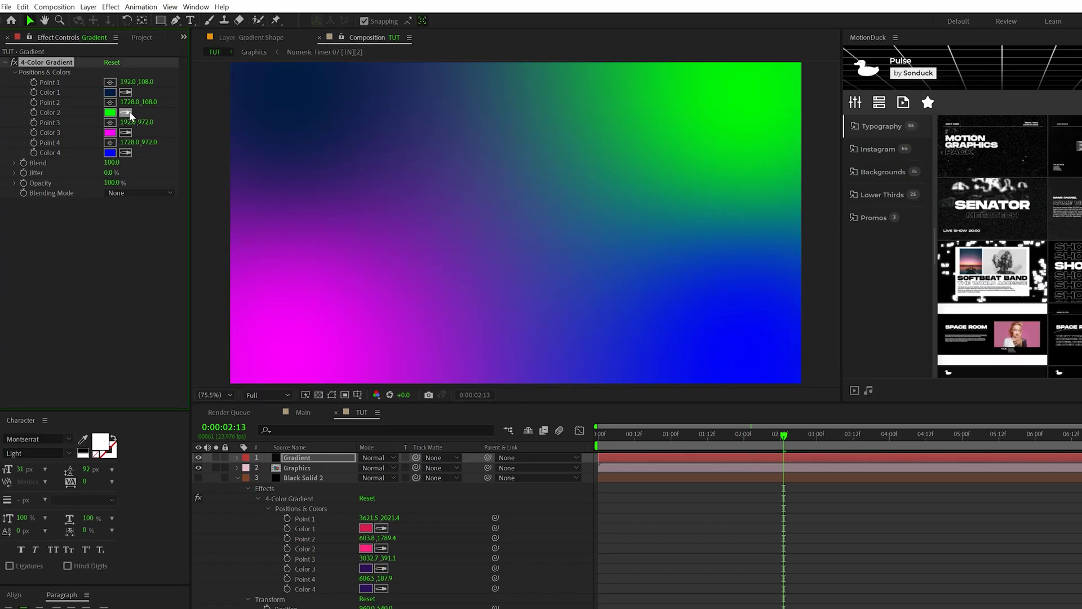
left_click(114, 93)
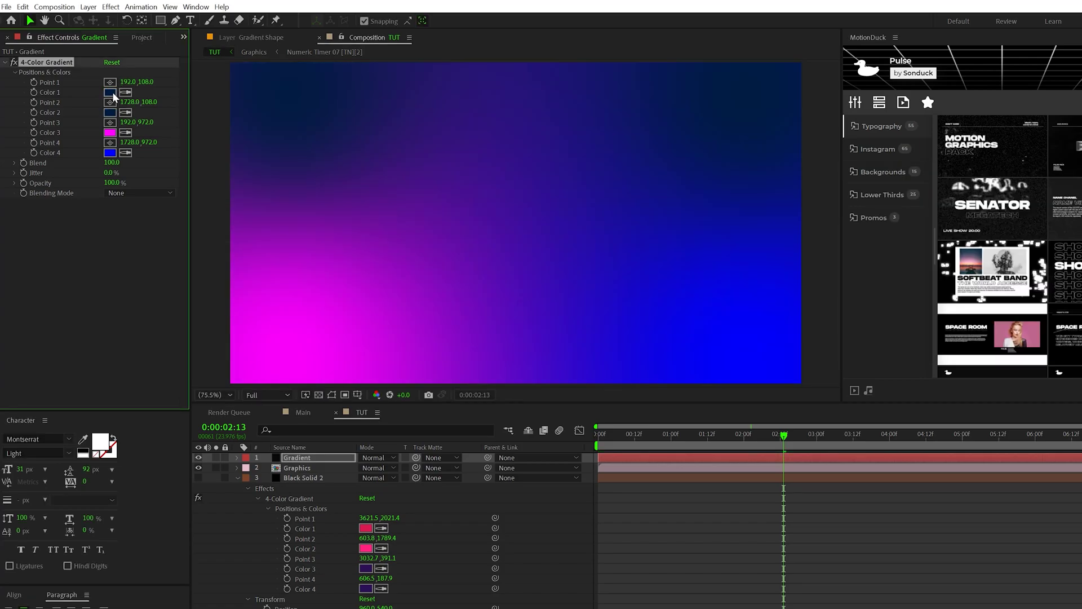
left_click(110, 133)
left_click_drag(932, 313, 935, 222)
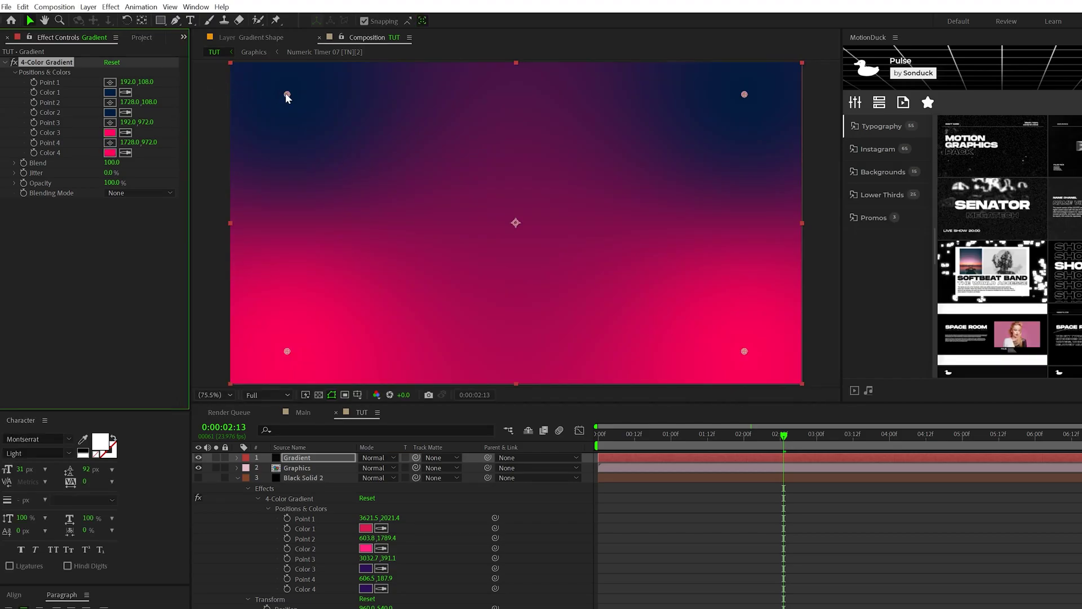
Reposition gradient Points 1, 4 and 3 to spread the navy-to-pink blend
left_click_drag(287, 94, 320, 118)
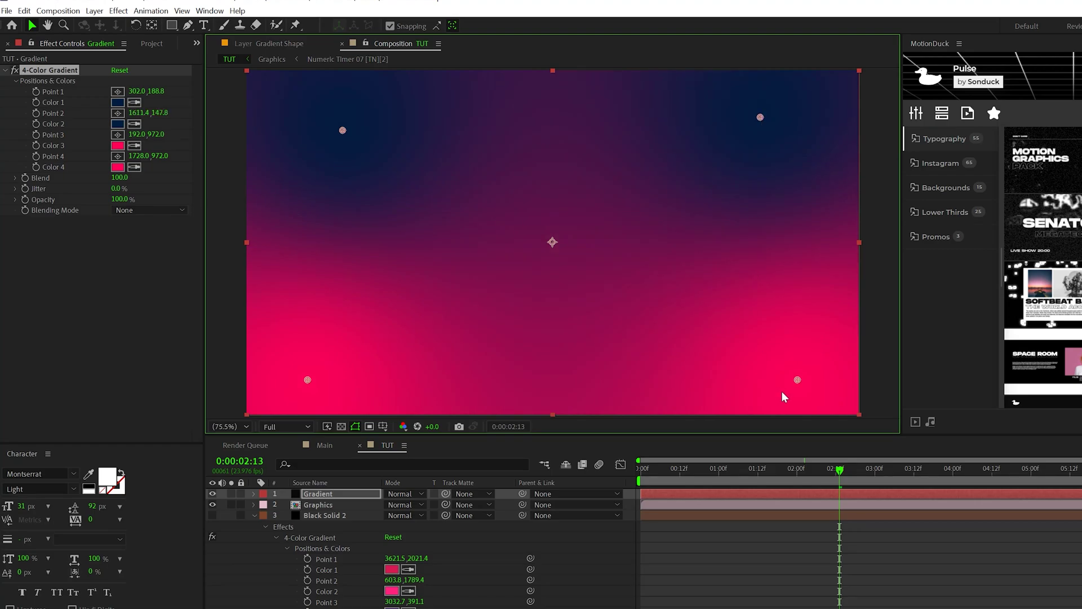
left_click_drag(798, 381, 837, 399)
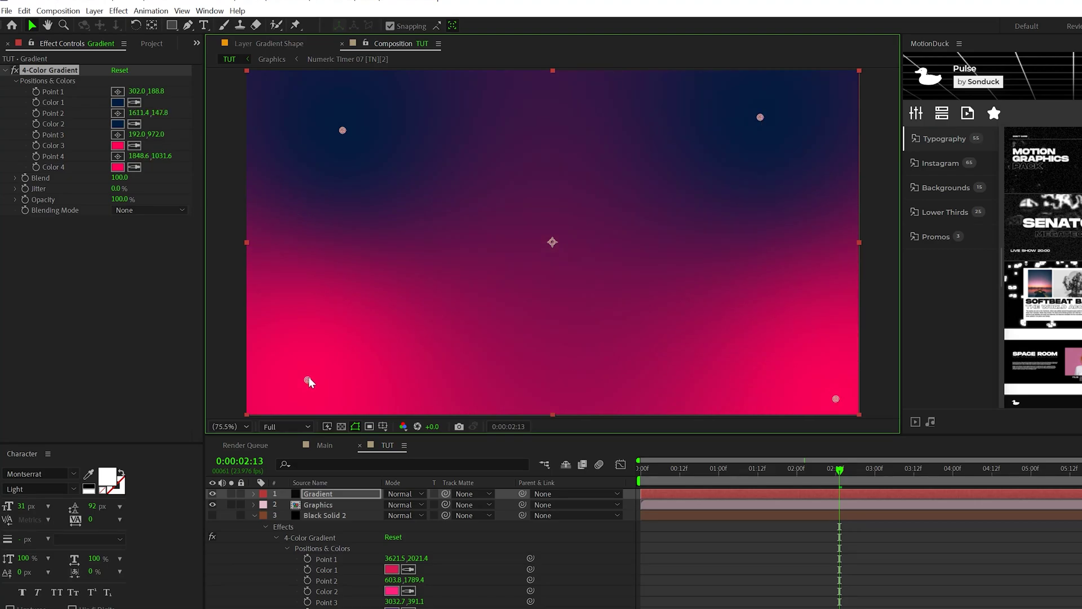
left_click_drag(308, 380, 414, 382)
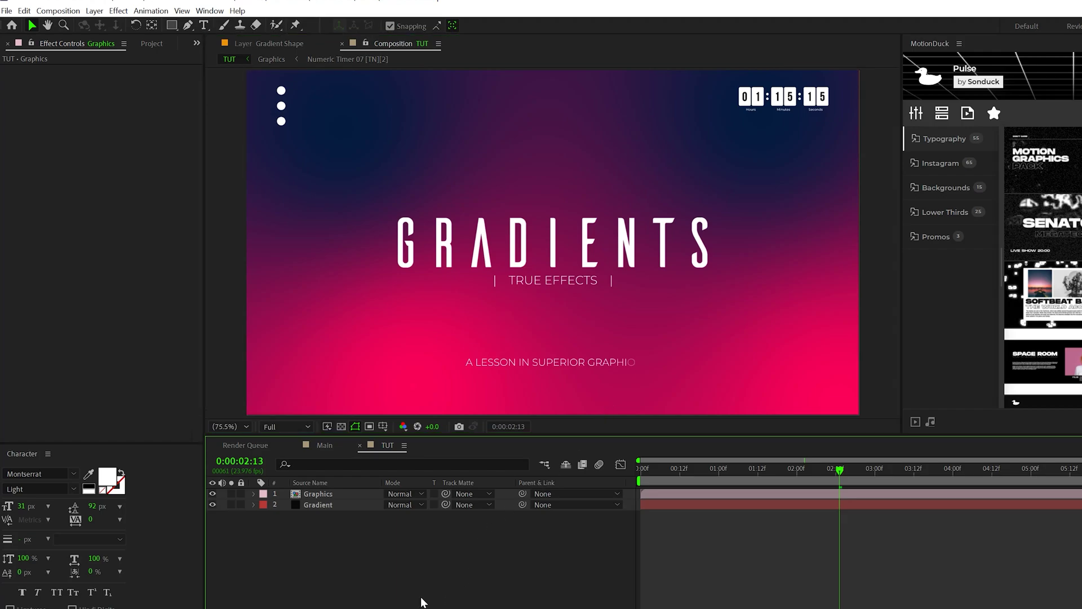
Add an adjustment layer and place it between Graphics and Gradient
left_click(94, 10)
mouse_move(122, 28)
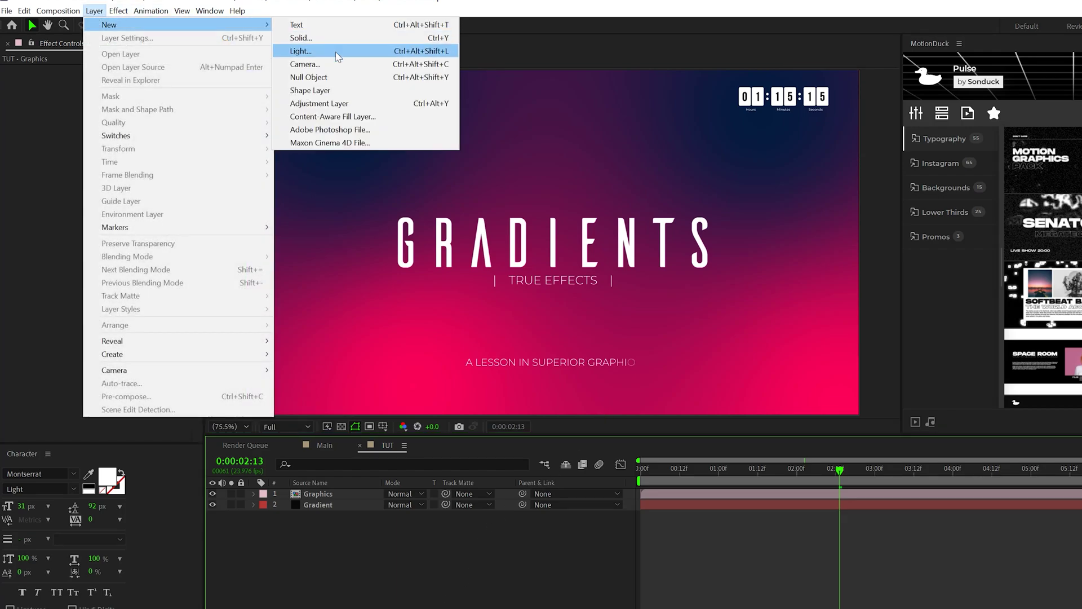
left_click(327, 105)
left_click_drag(319, 496, 316, 512)
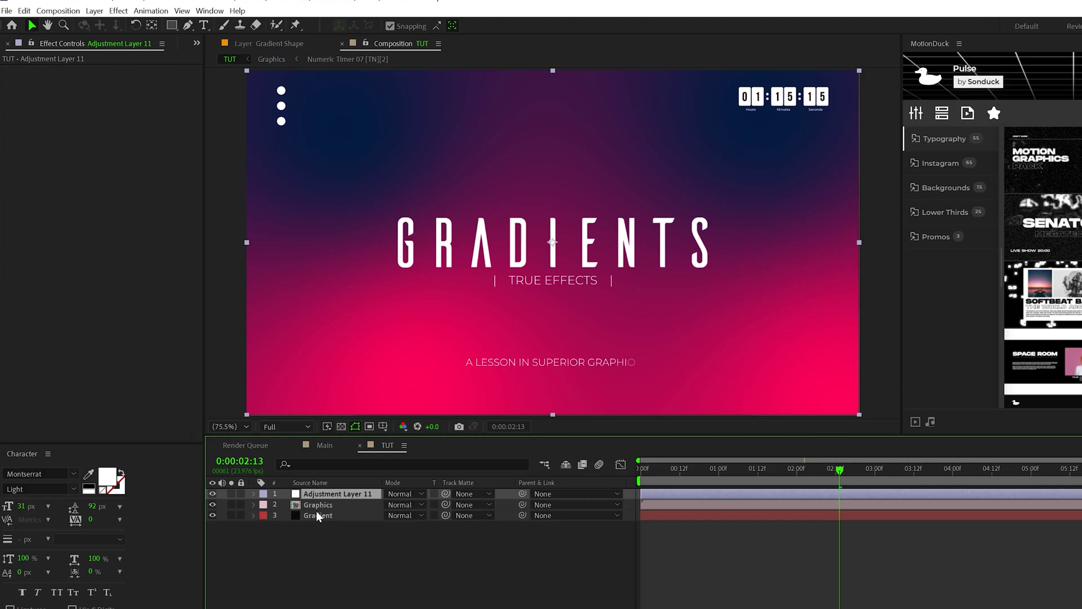
Apply Turbulent Displace with Vertical Displacement, Amount 300, Size 150 and Complexity 9
left_click(118, 10)
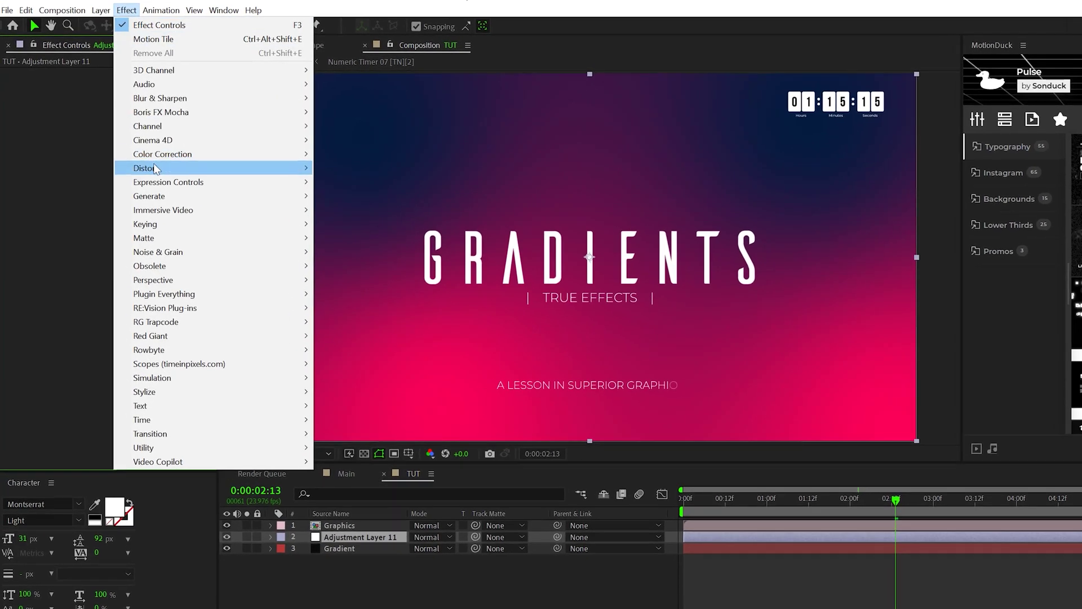
mouse_move(155, 161)
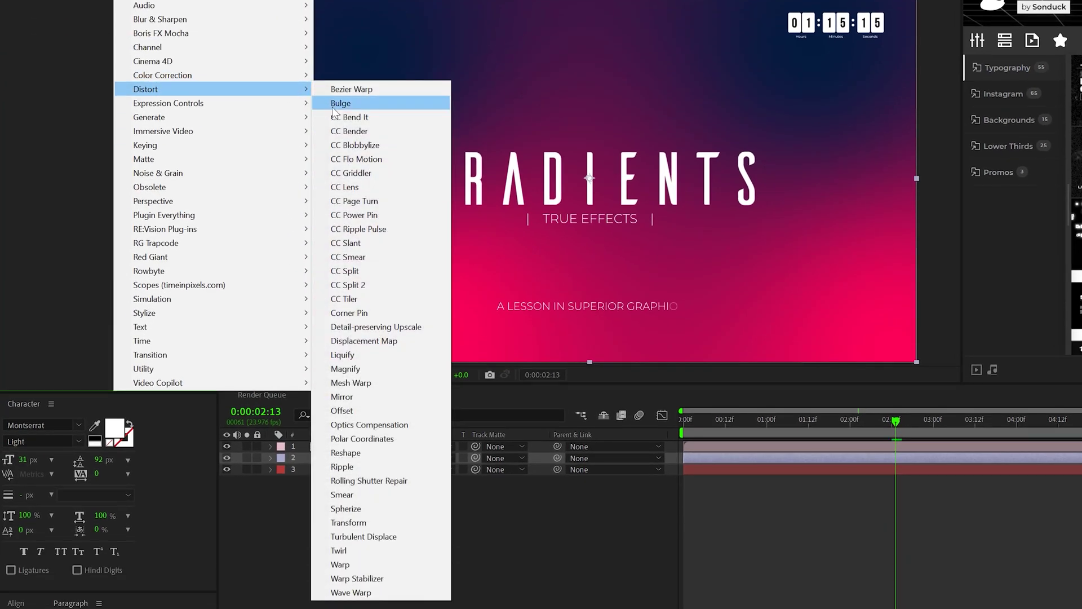
left_click(369, 535)
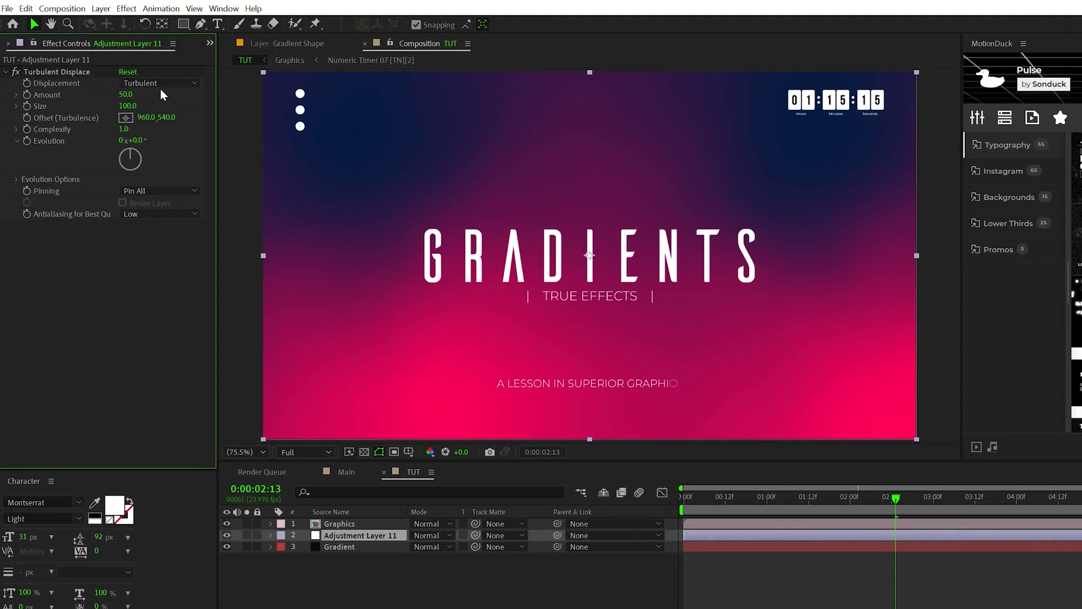
left_click(162, 85)
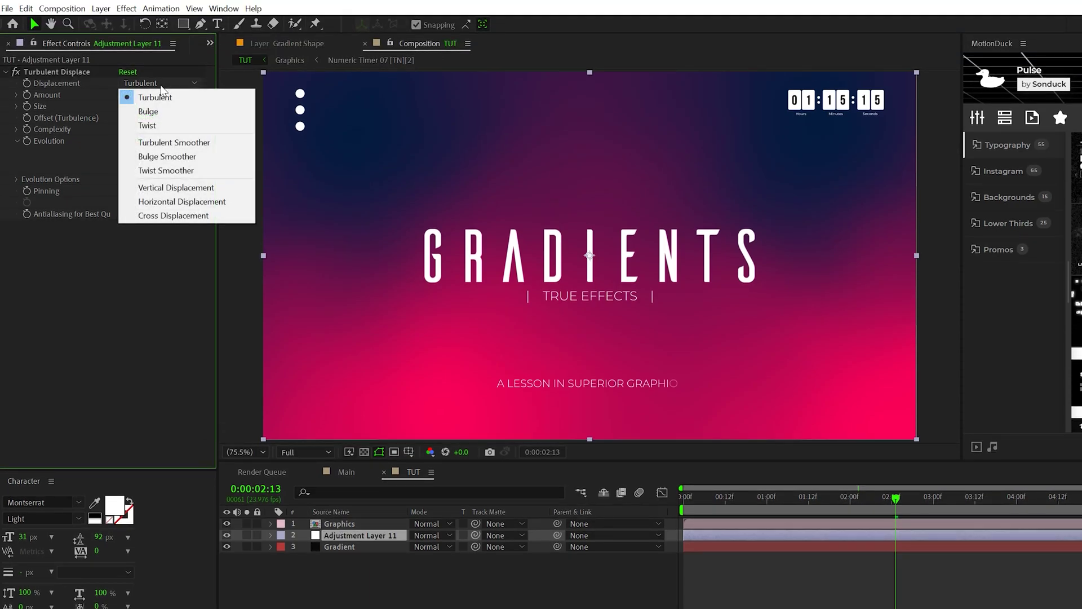
left_click(183, 196)
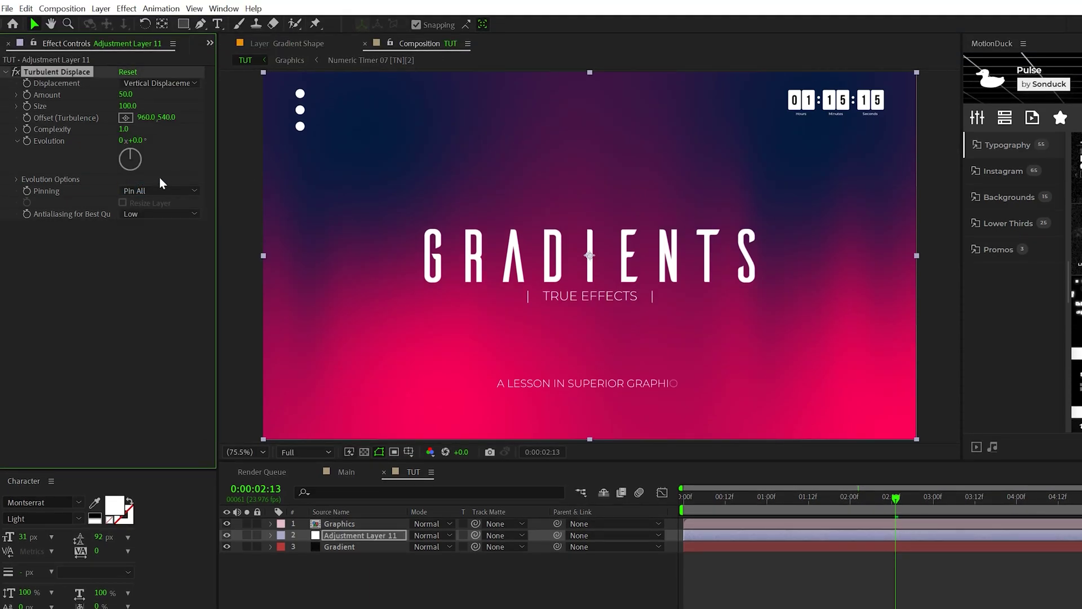
left_click(126, 94)
type("300")
key("Tab")
type("1")
key("Tab")
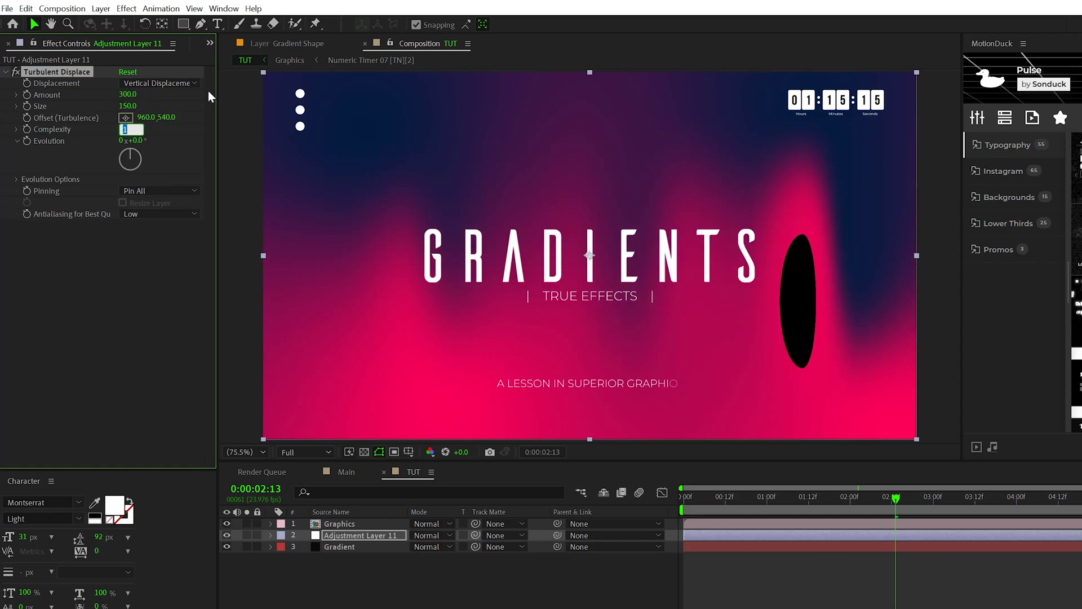
type("9")
left_click(182, 319)
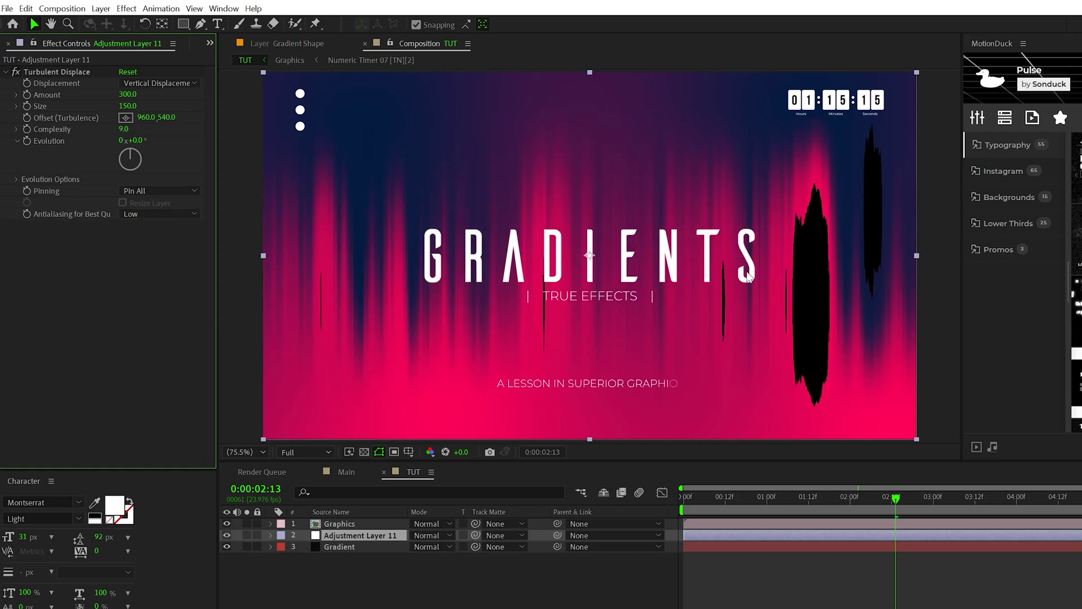
Add Motion Tile above Turbulent Displace with Output Width and Height 300 and Mirror Edges on
left_click(126, 9)
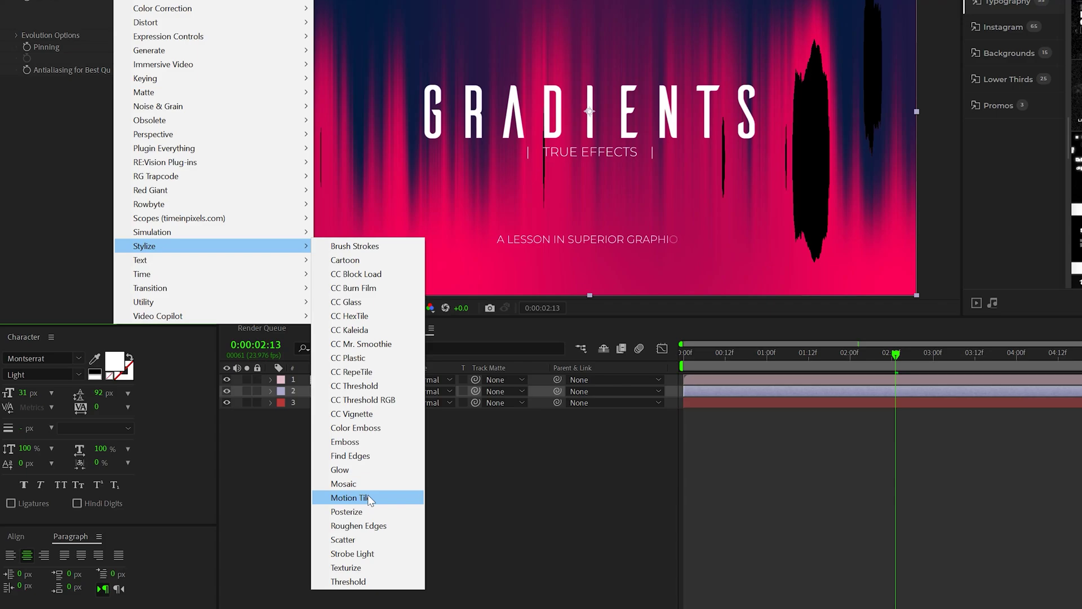
left_click(365, 497)
left_click_drag(37, 224, 48, 71)
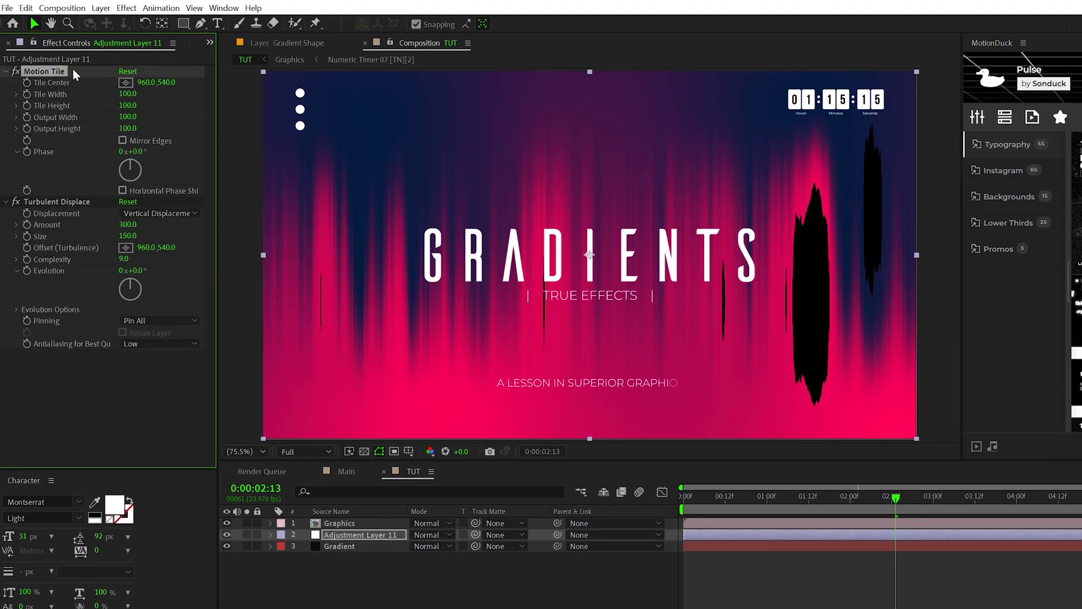
left_click(129, 117)
type("300")
key("Tab")
type("300")
key("Return")
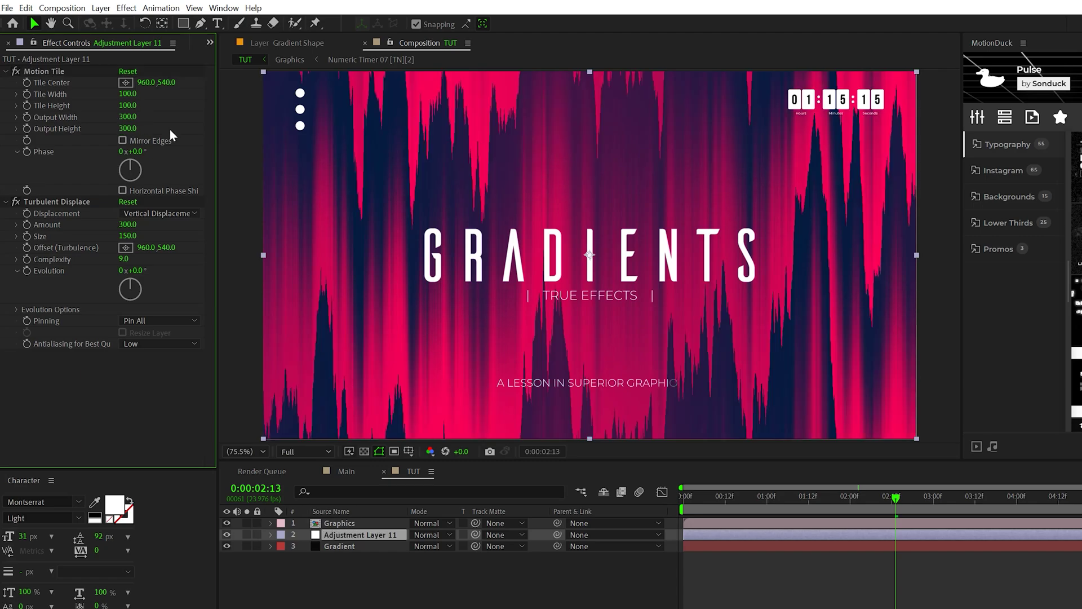
left_click(122, 140)
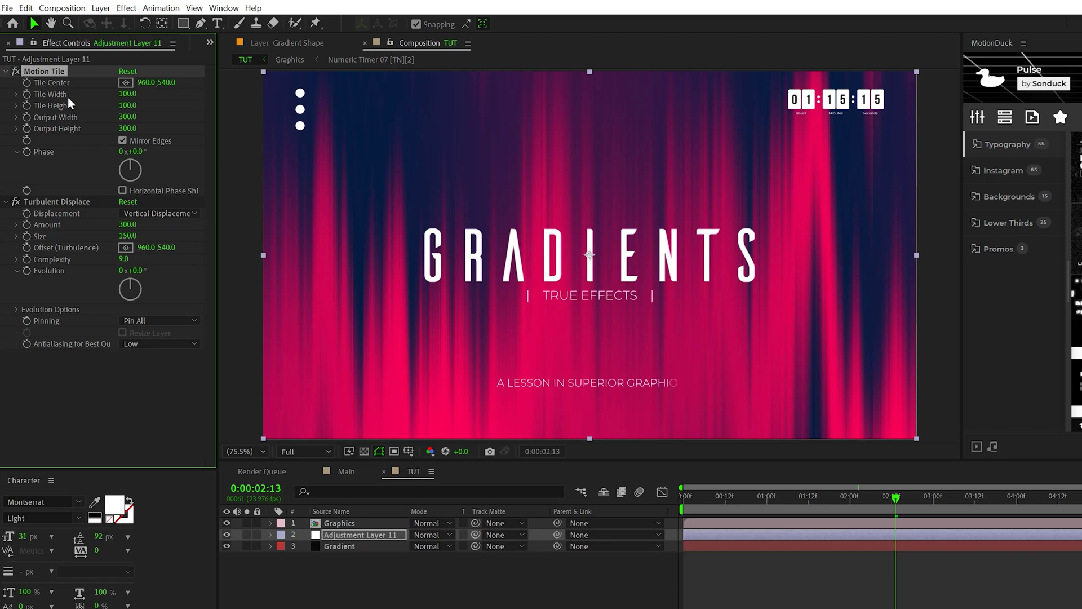
Add CC Smear to the adjustment layer with Radius 1000
left_click(5, 71)
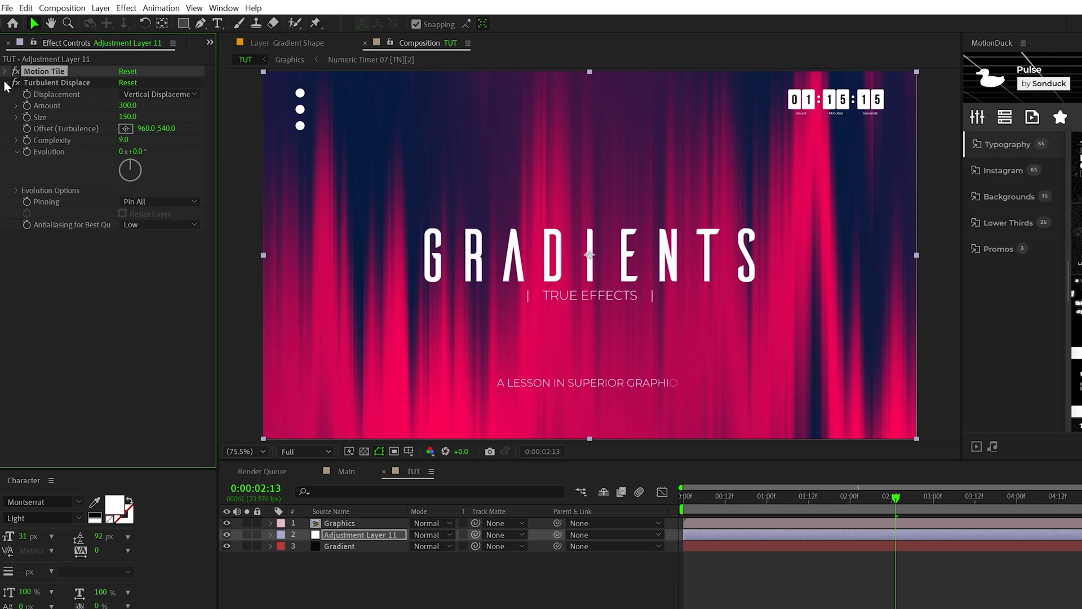
left_click(5, 83)
key("Home")
left_click(126, 8)
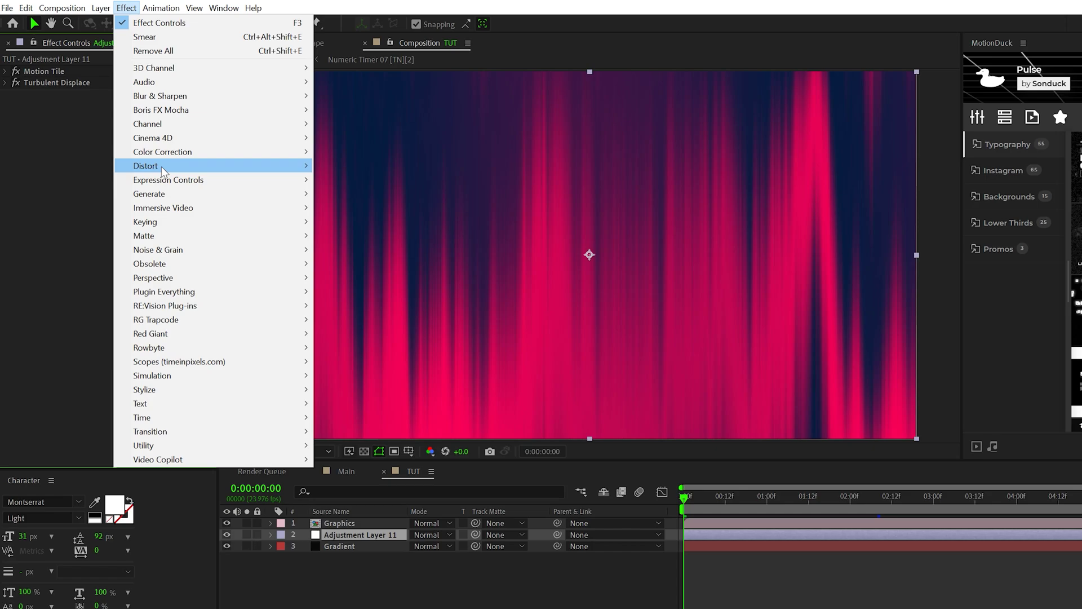
mouse_move(162, 168)
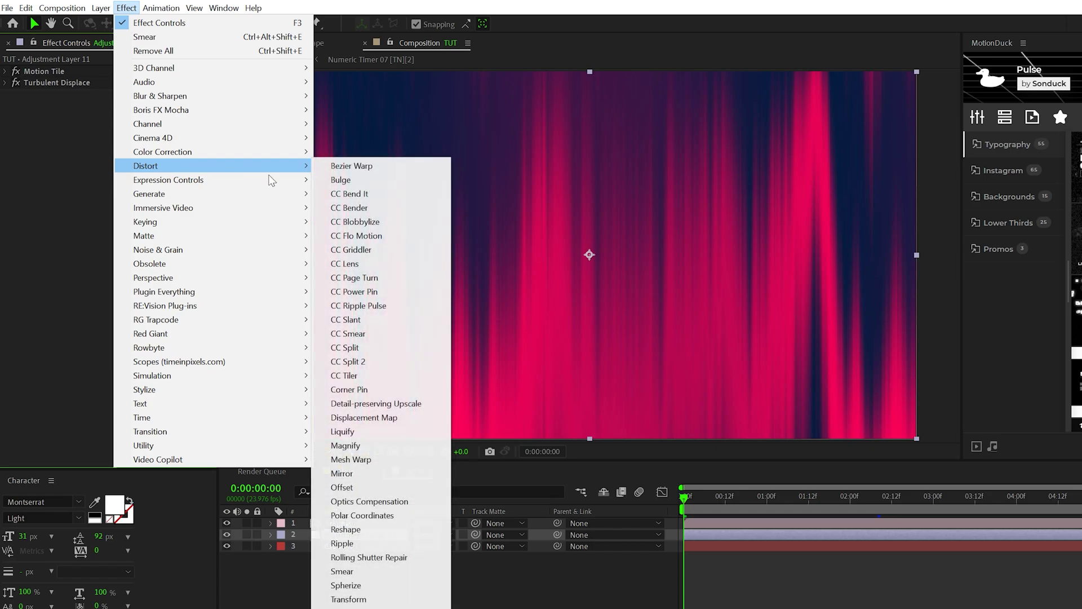
left_click(377, 335)
left_click(129, 140)
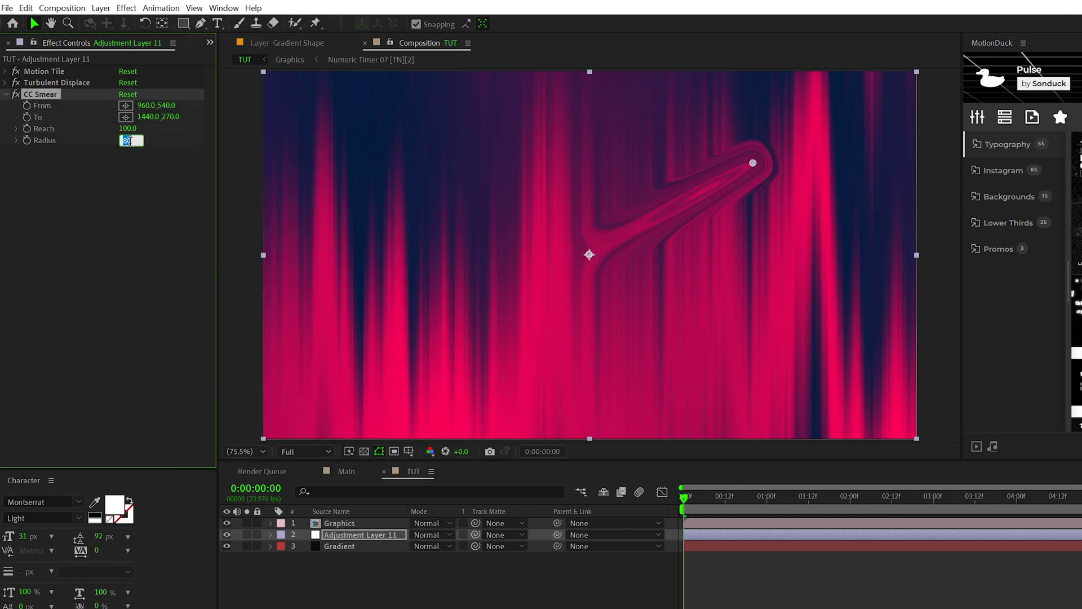
type("1000")
key("Return")
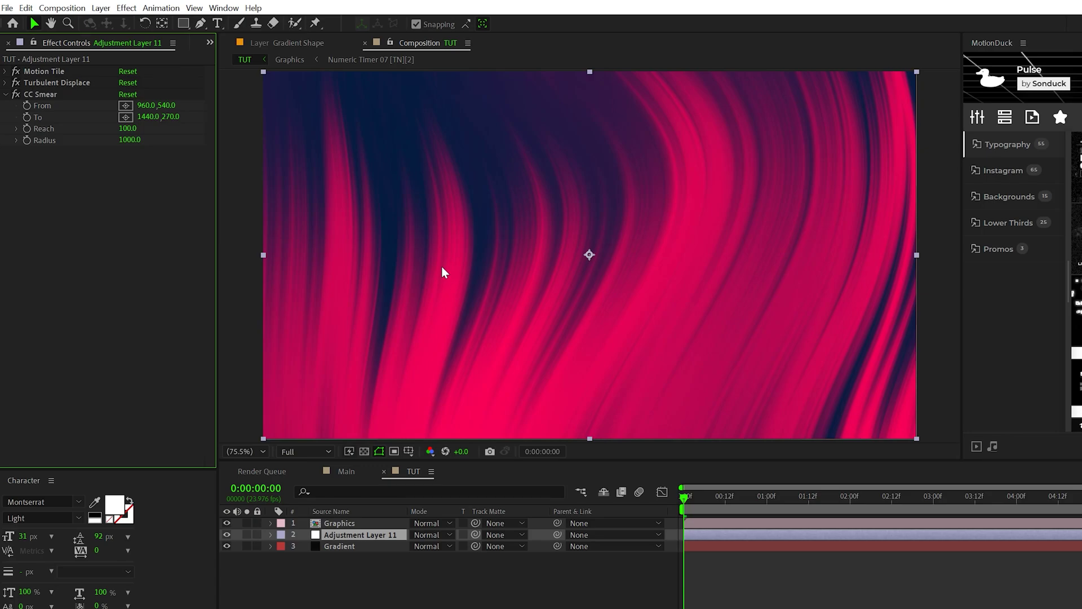
Position CC Smear's From and To points and set their starting keyframes
left_click(38, 96)
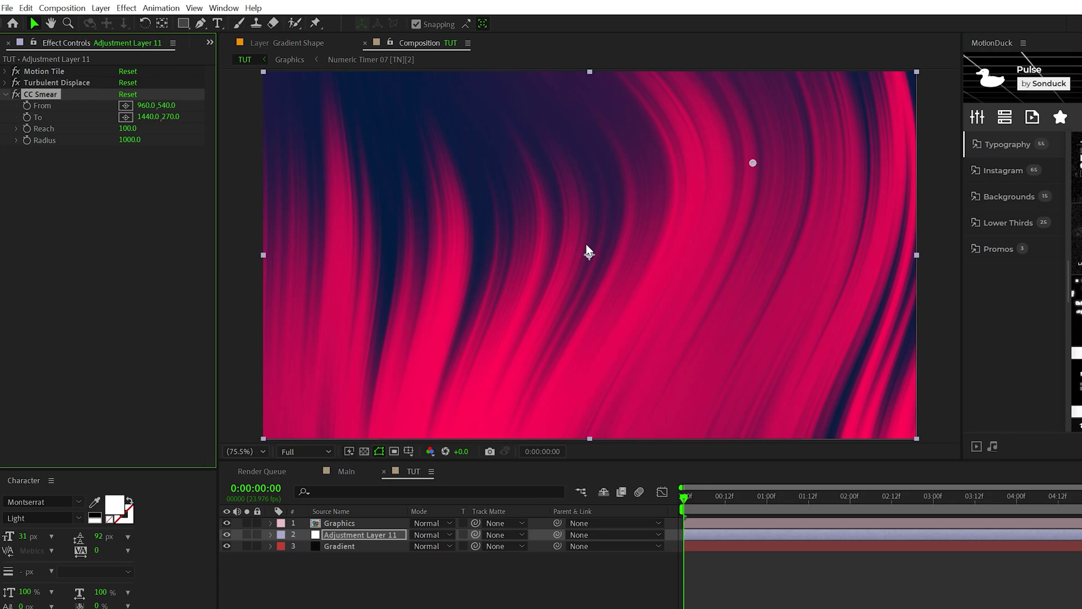
mouse_move(589, 258)
left_mouse_down()
mouse_move(562, 263)
mouse_move(555, 277)
left_mouse_up()
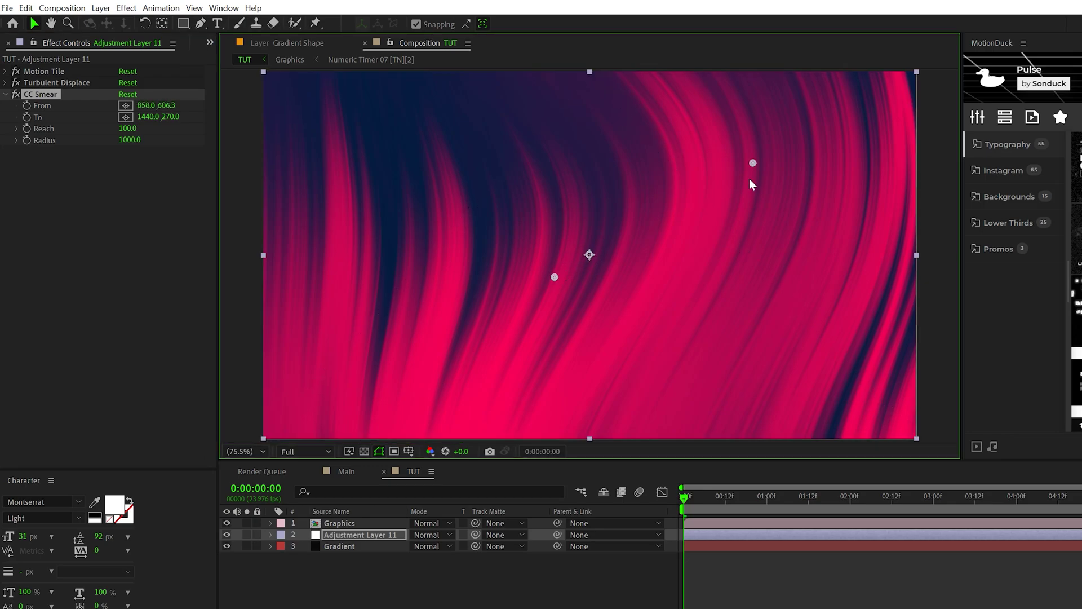
mouse_move(750, 163)
left_mouse_down()
mouse_move(669, 159)
mouse_move(635, 143)
left_mouse_up()
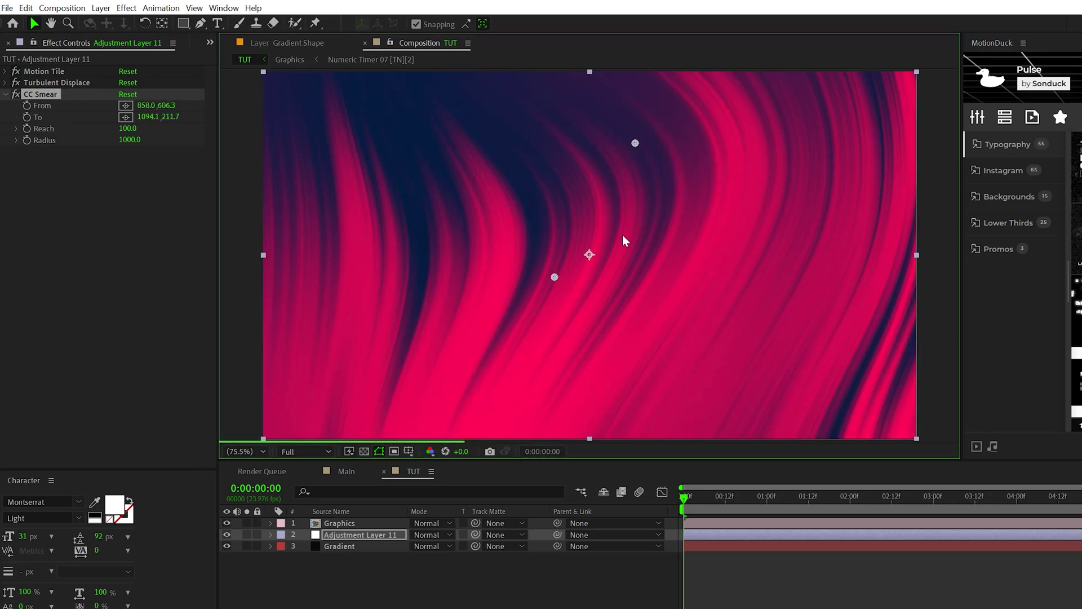
left_click(26, 106)
left_click(26, 118)
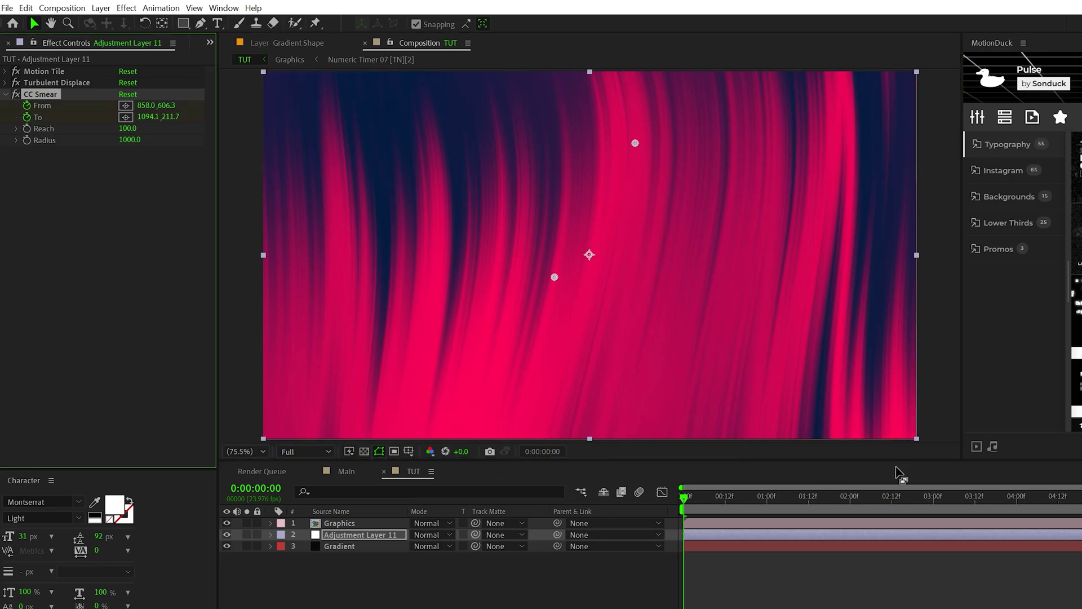
At 7 seconds, hide the Graphics layer and move the smear points for the end keyframes
key("End")
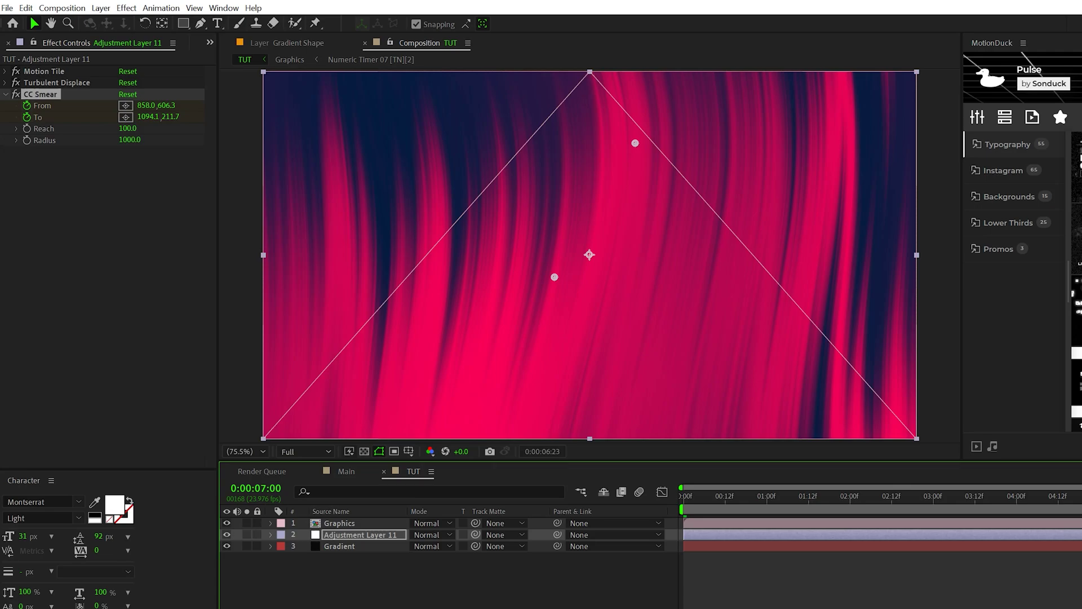
key("Page_Down")
key("Page_Down")
key("Page_Down")
key("Page_Down")
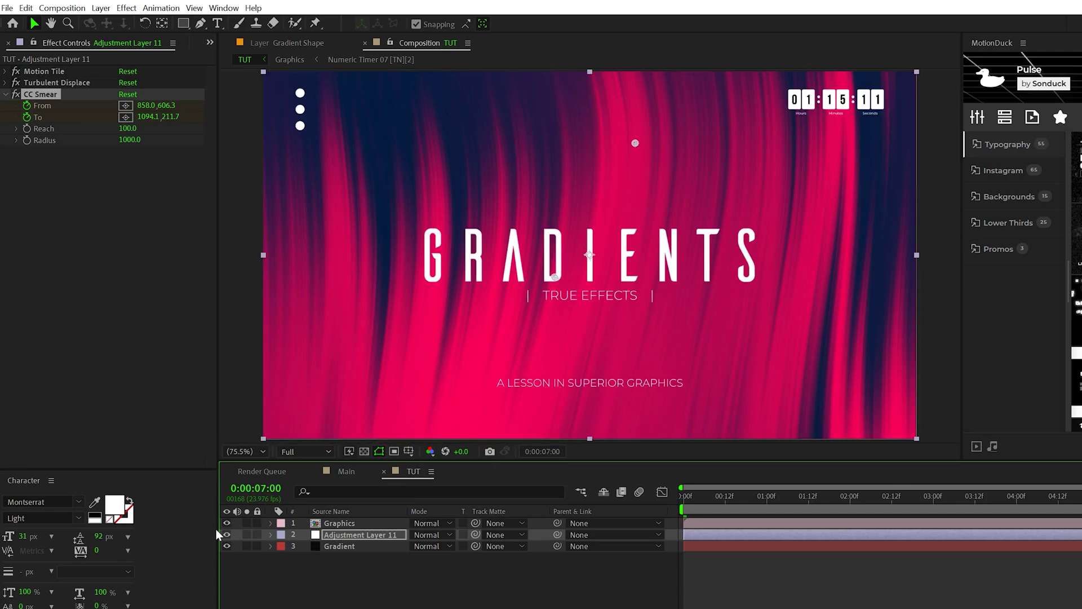
left_click(226, 523)
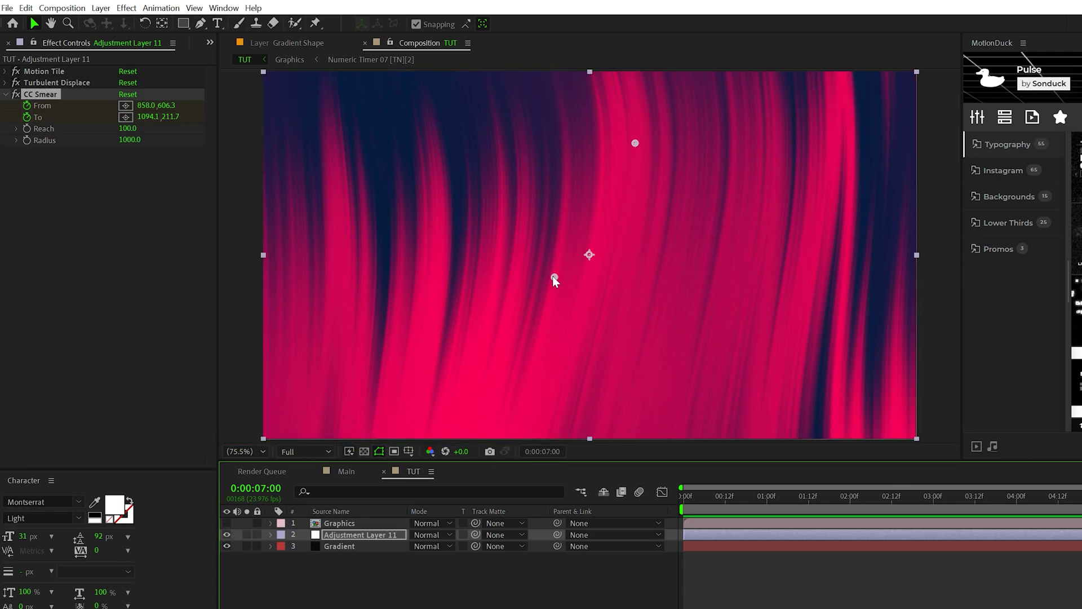
left_click_drag(555, 278, 438, 288)
left_click_drag(635, 143, 554, 142)
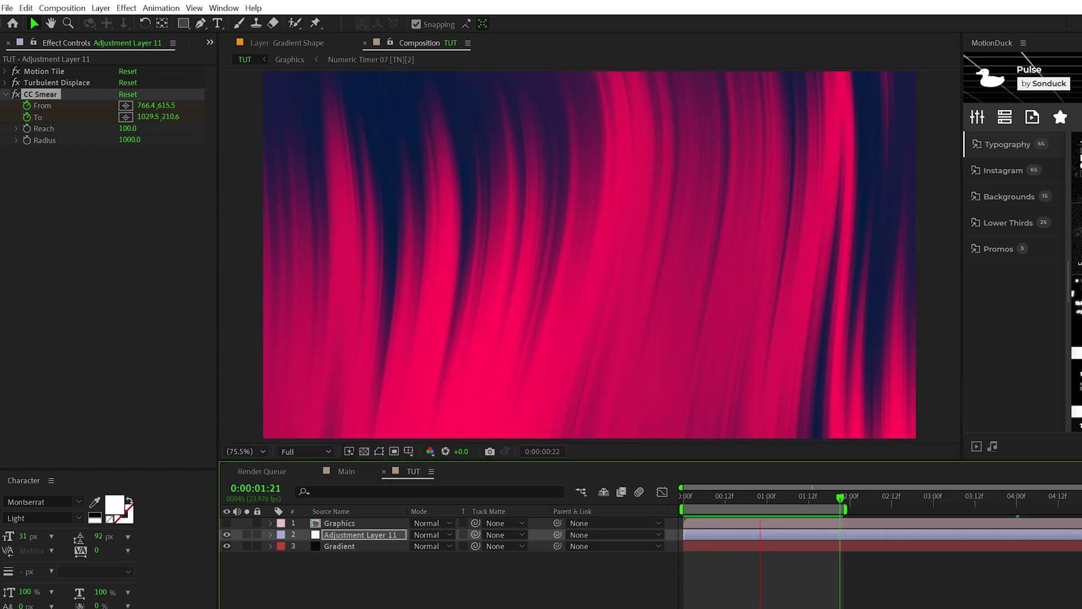
Paste a duplicate CC Smear and keyframe its From and To points from start to 7 seconds
key("space")
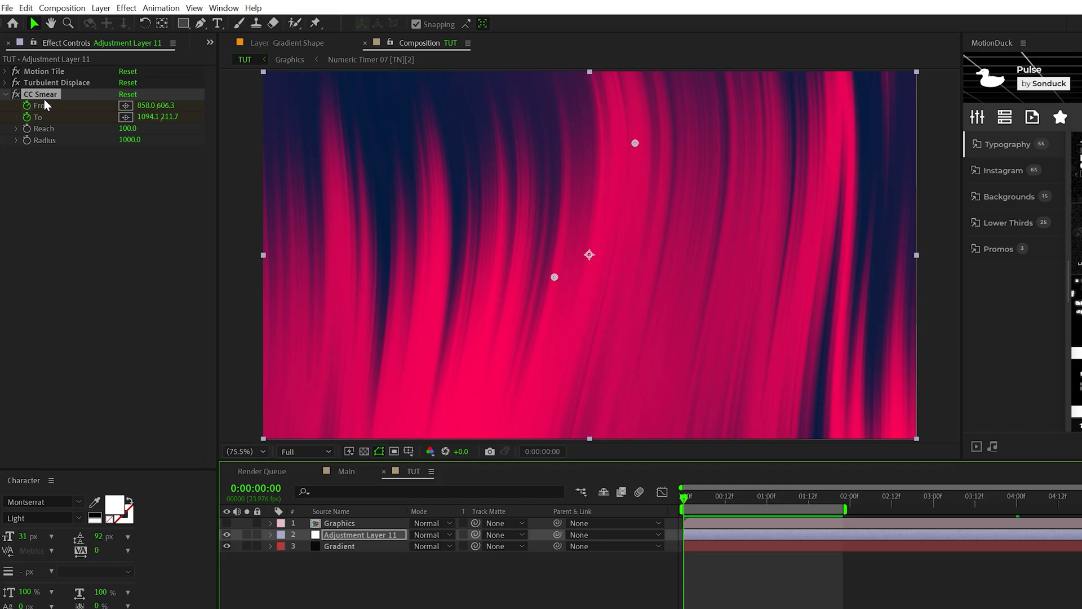
left_click(26, 8)
left_click(45, 131)
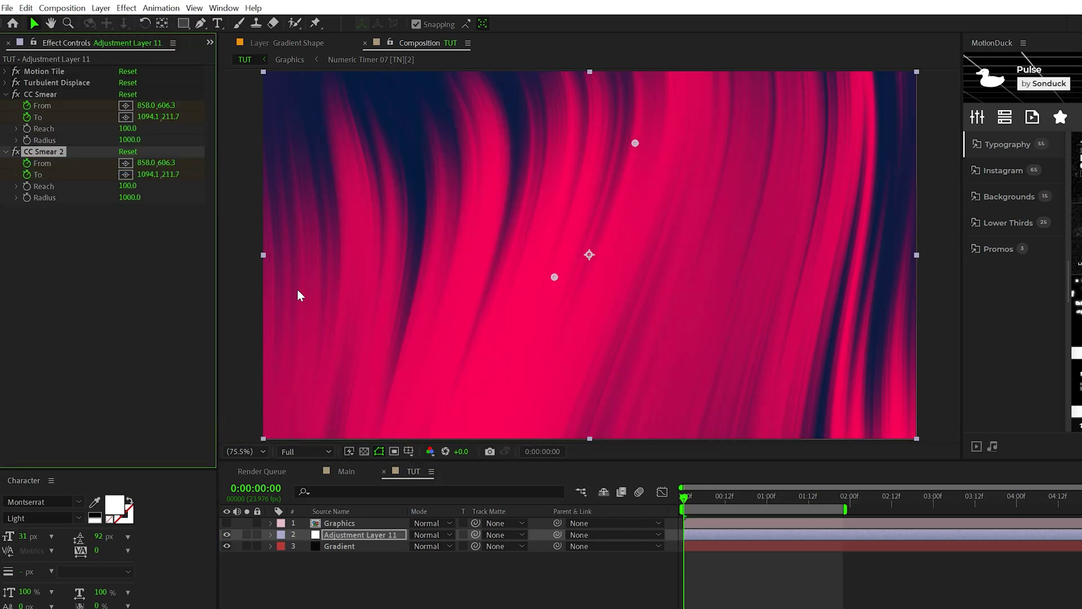
left_click(26, 163)
mouse_move(635, 143)
left_mouse_down()
mouse_move(804, 150)
mouse_move(748, 141)
left_mouse_up()
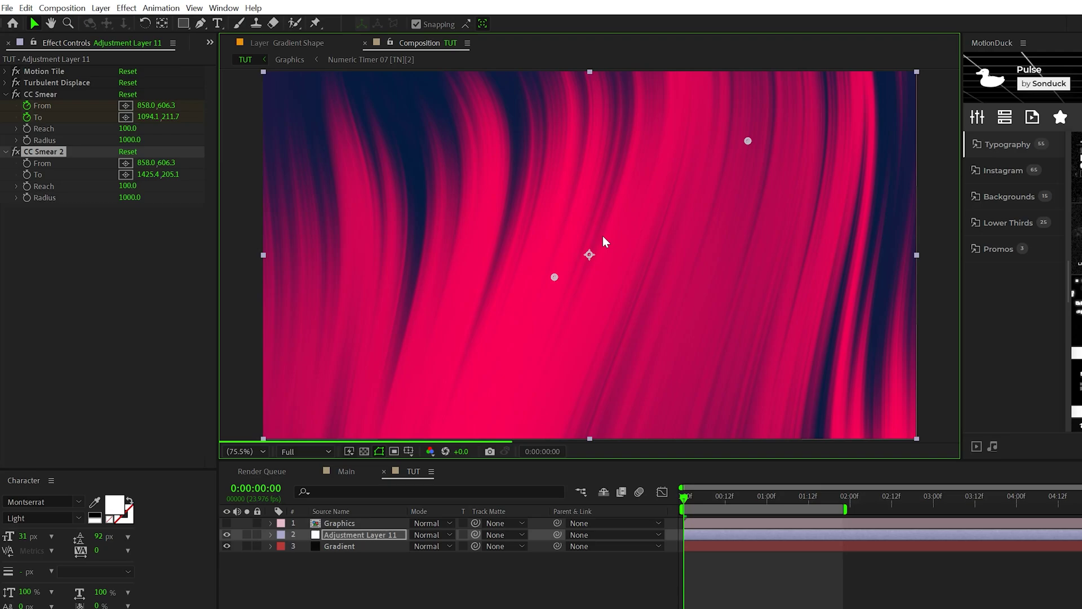
left_click_drag(554, 277, 647, 353)
left_click(27, 163)
left_click(26, 175)
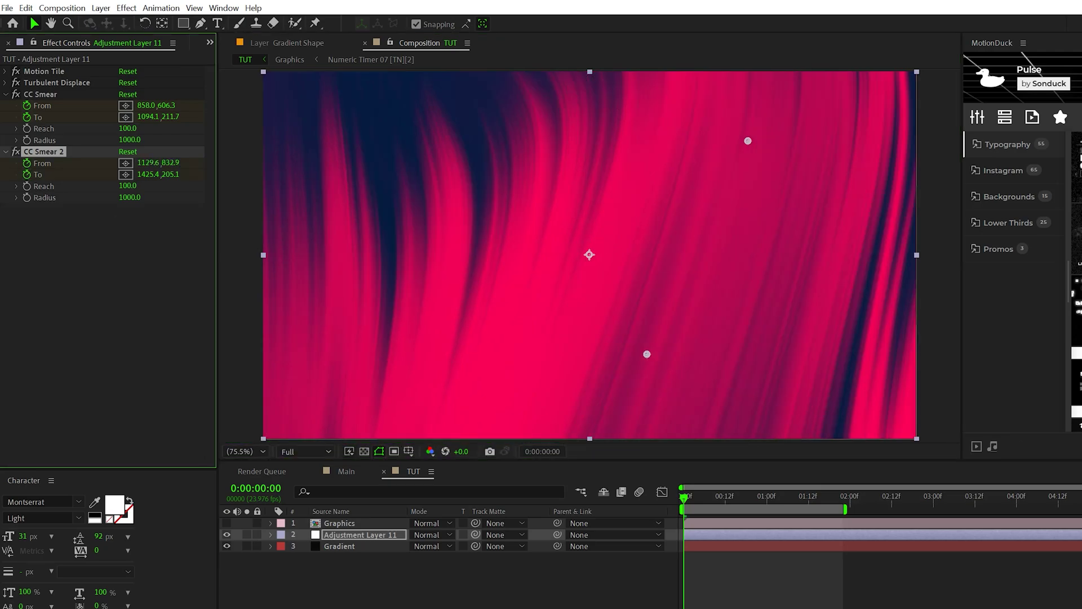
key("k")
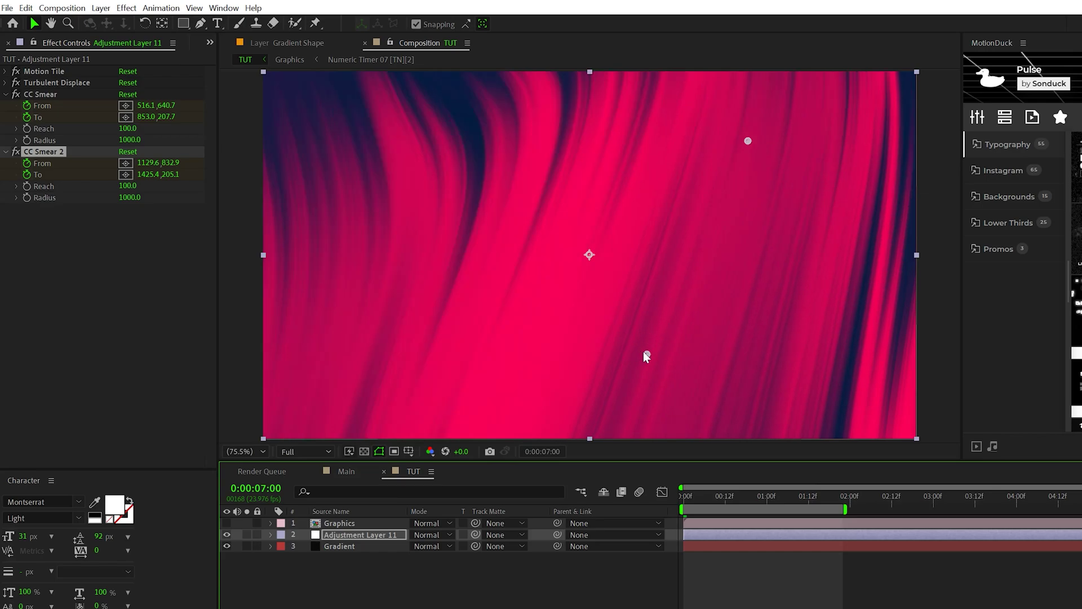
left_click_drag(646, 354, 770, 360)
left_click_drag(750, 142, 837, 150)
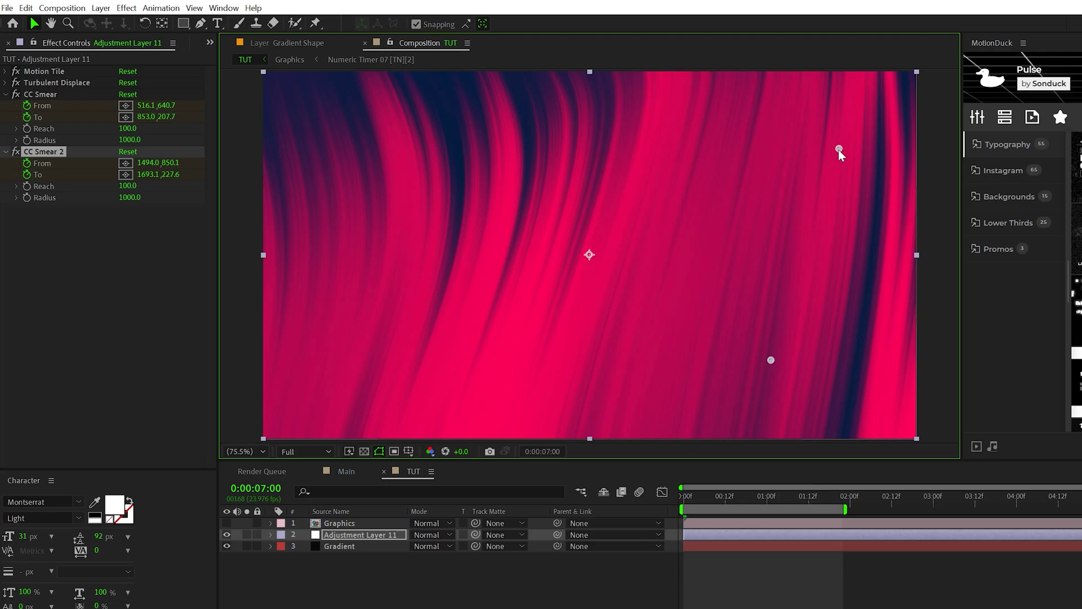
Add Twirl to the adjustment layer and set its Angle to 0x-50°
left_click(126, 8)
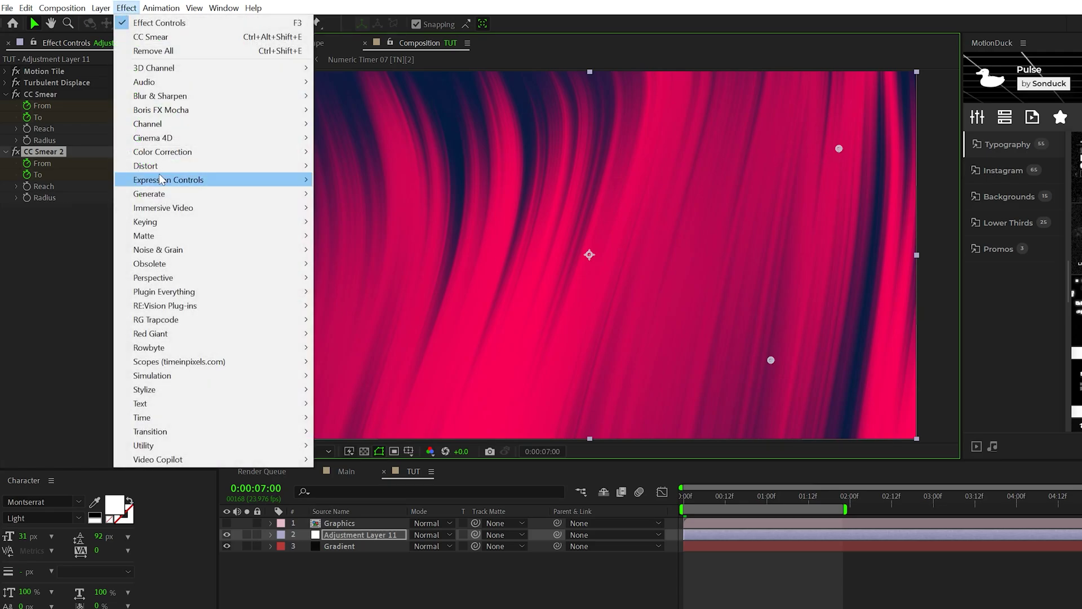
mouse_move(164, 165)
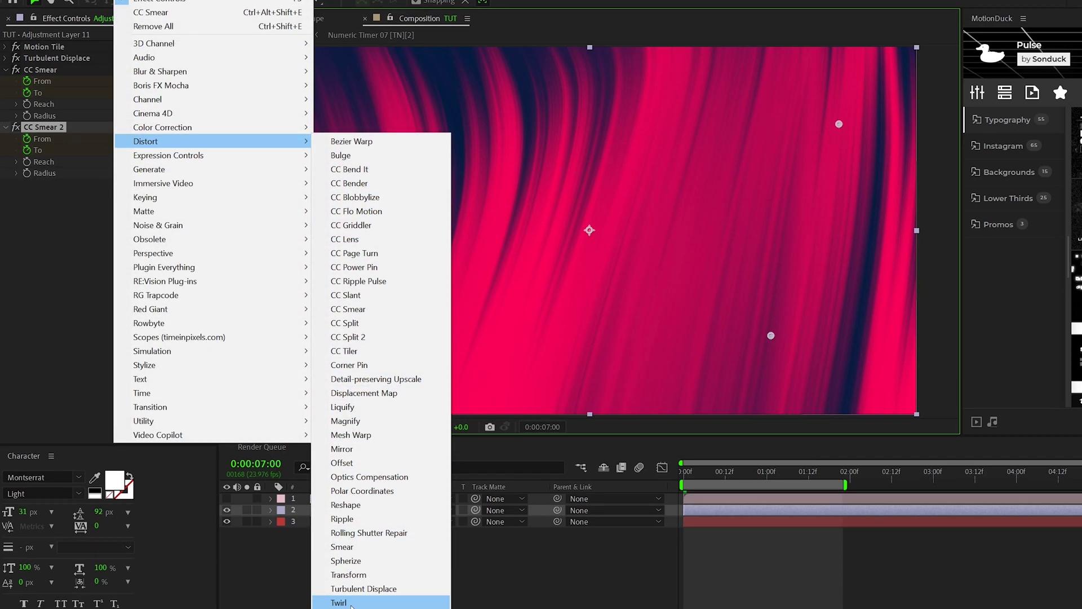
left_click(361, 600)
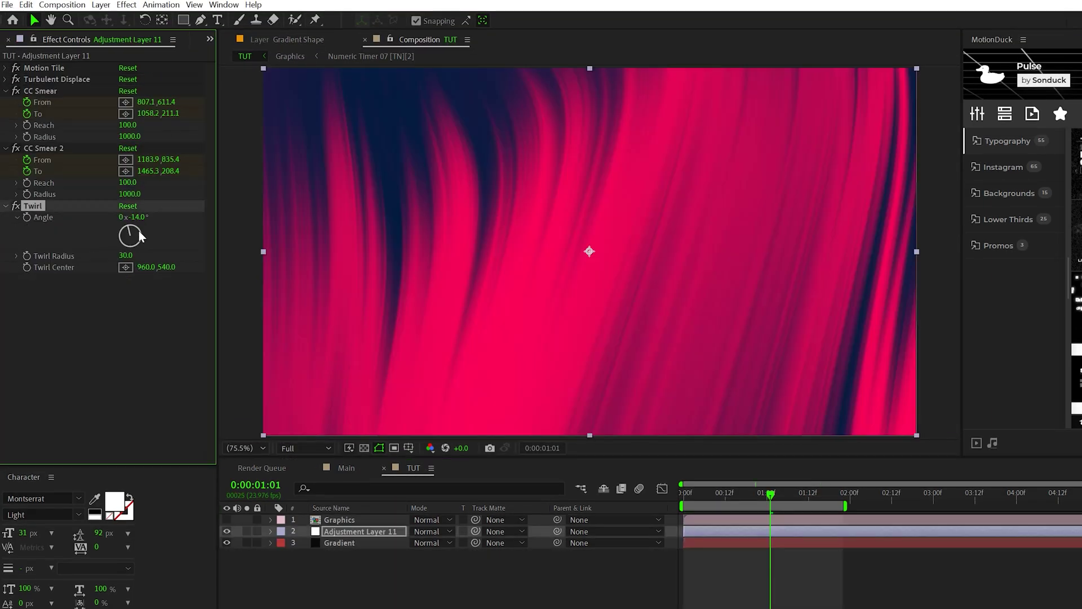
left_click_drag(139, 176, 142, 181)
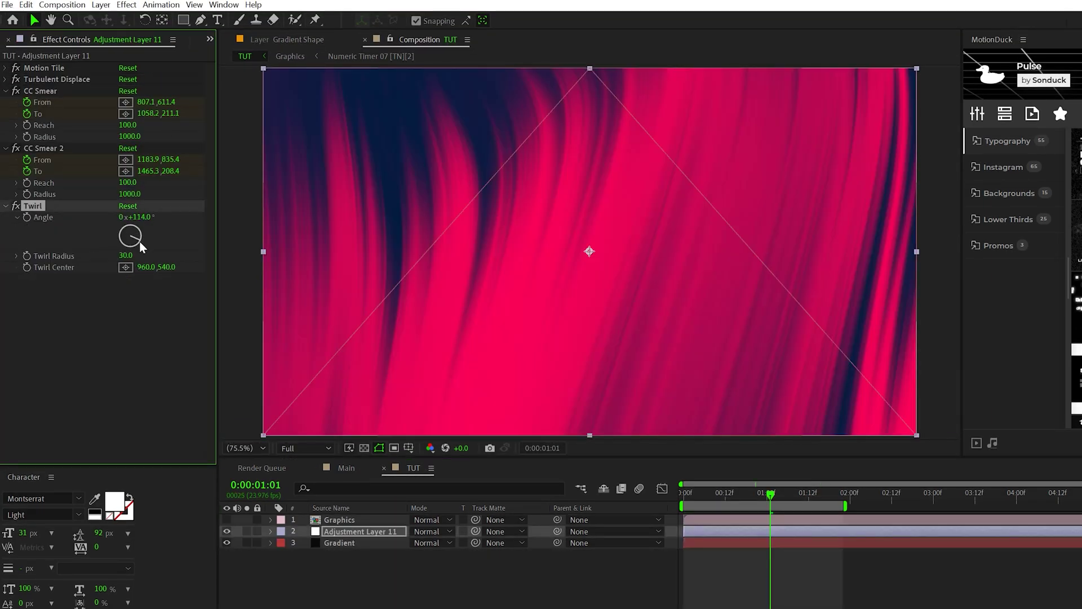
left_click_drag(141, 240, 120, 235)
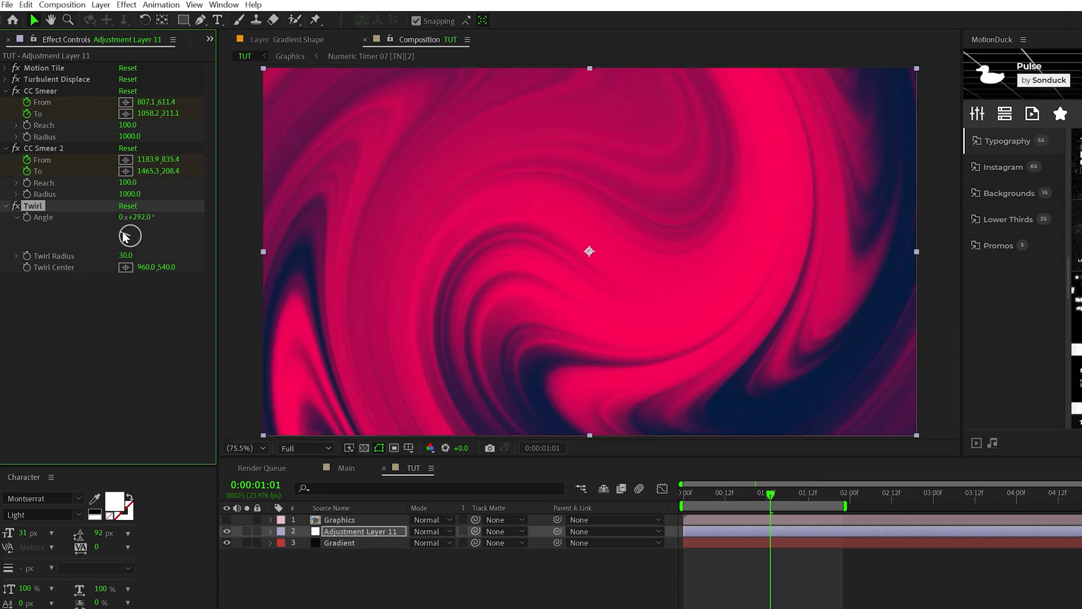
left_click_drag(135, 217, 160, 210)
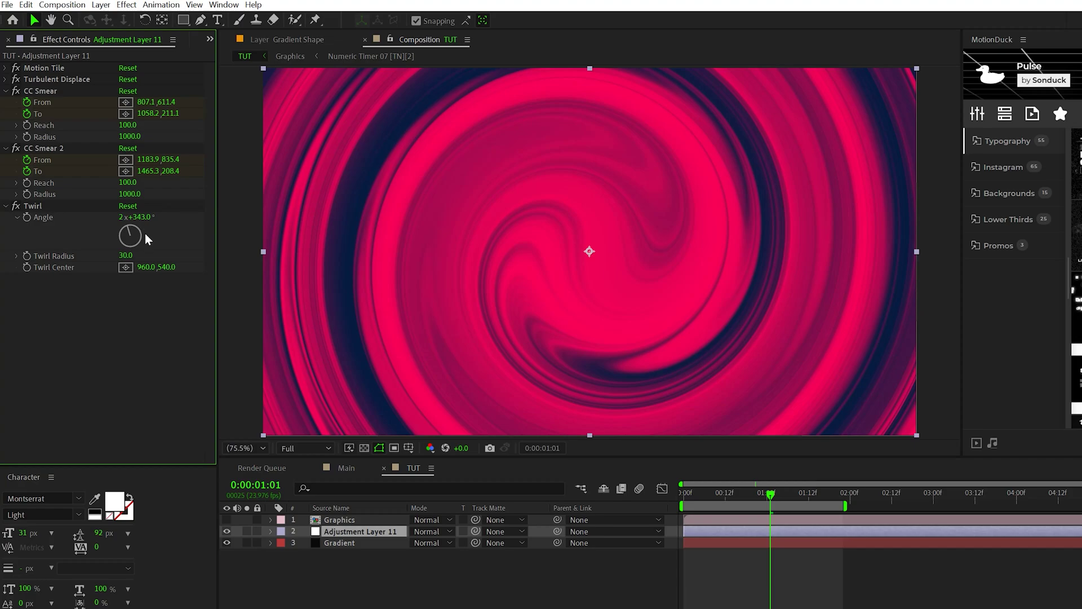
left_click(120, 218)
type("0")
key("Tab")
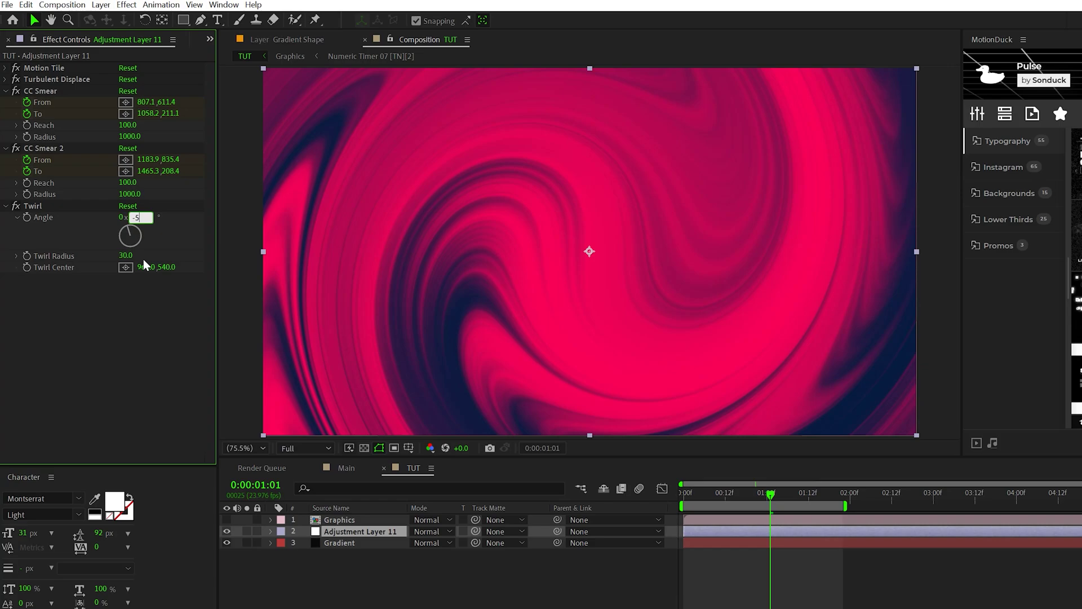
type("-50")
key("Return")
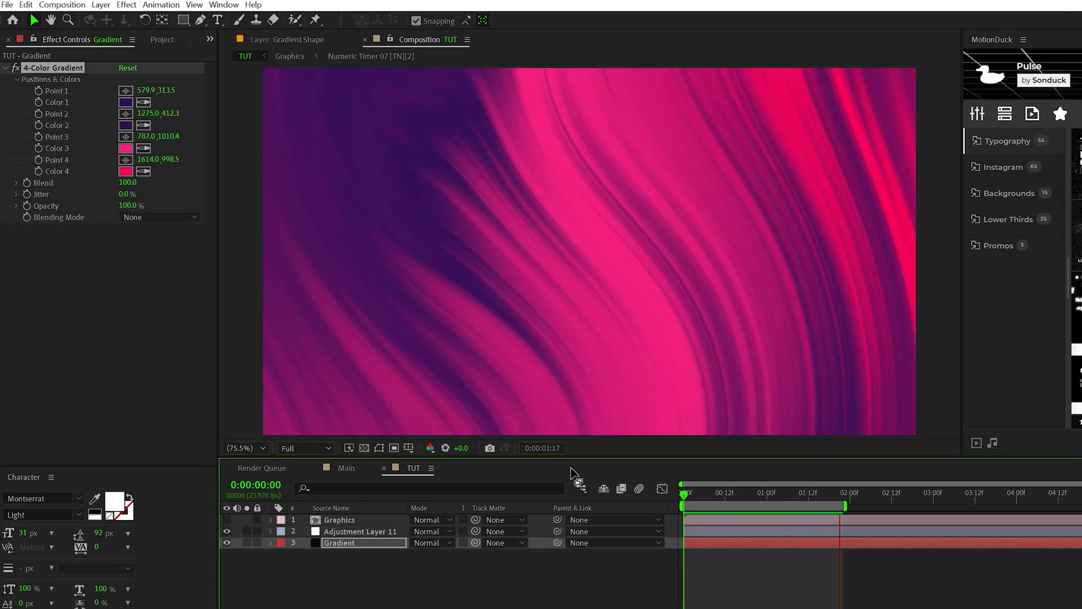
left_click(355, 468)
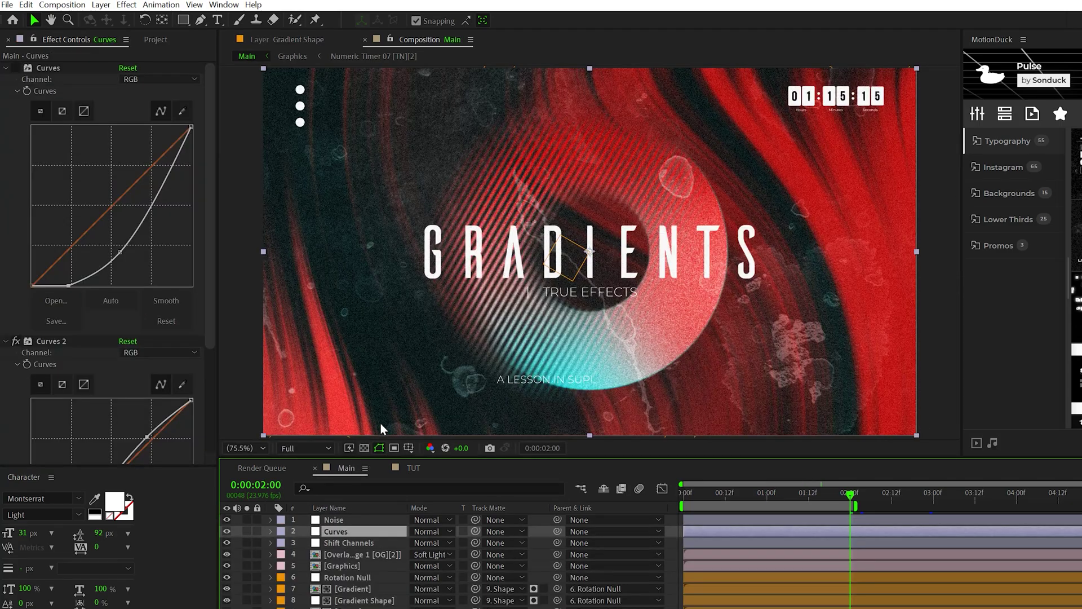
left_click(417, 472)
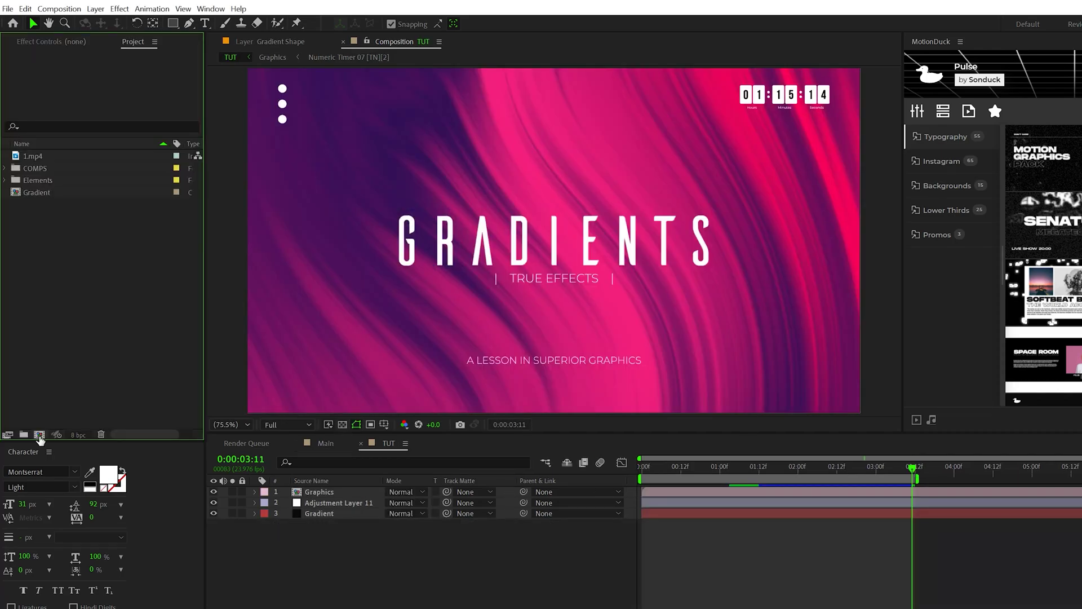
Create a new composition named Shape
left_click(39, 435)
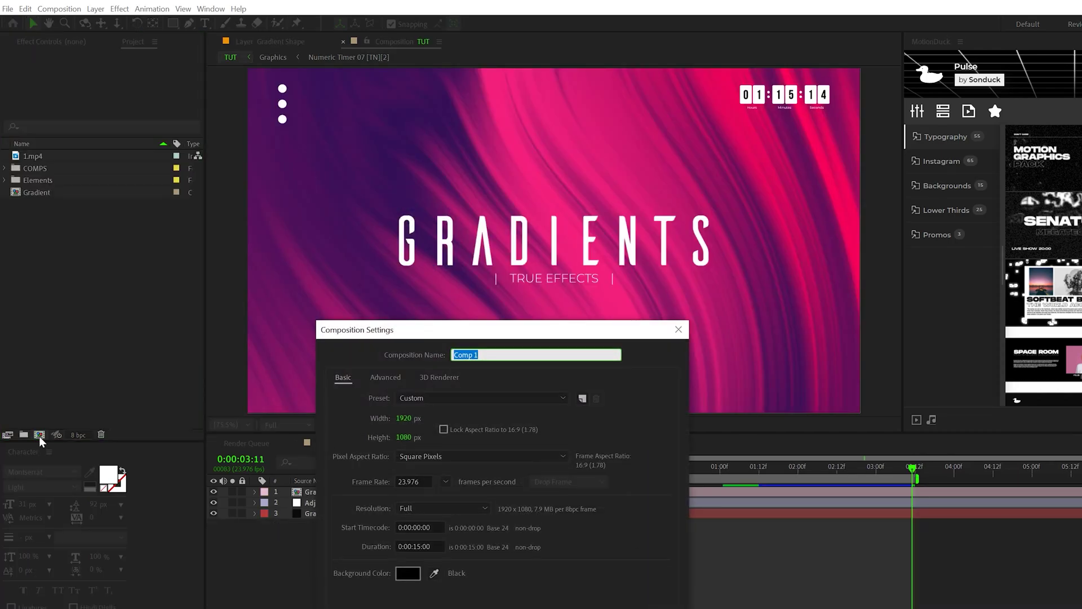
type("Shape")
key("Return")
Set up the Ellipse tool with no fill and a solid white 206 px stroke
left_click(174, 25)
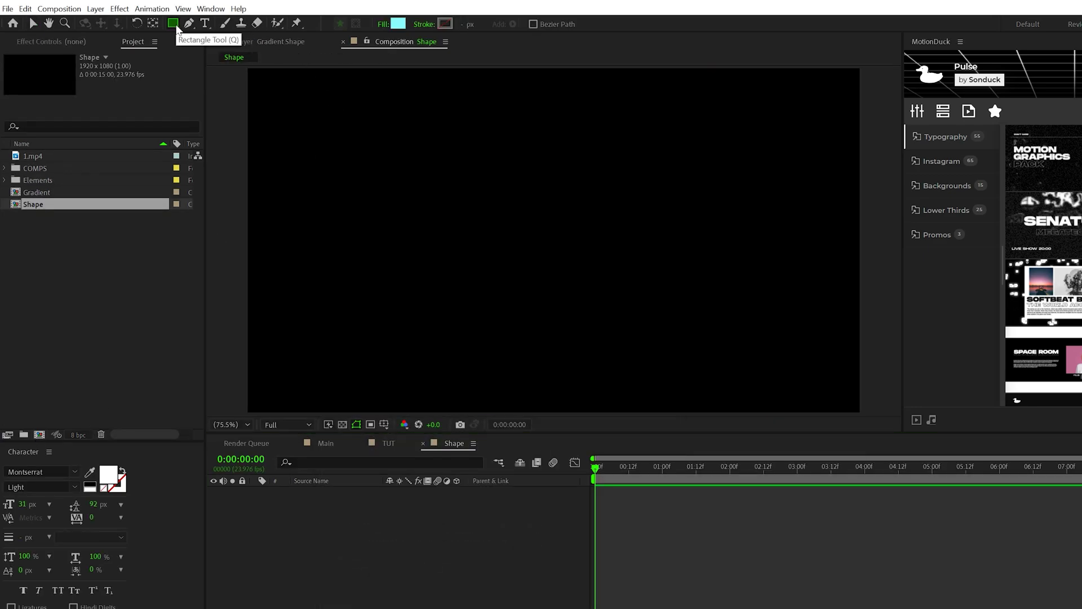
left_click_drag(176, 26, 221, 52)
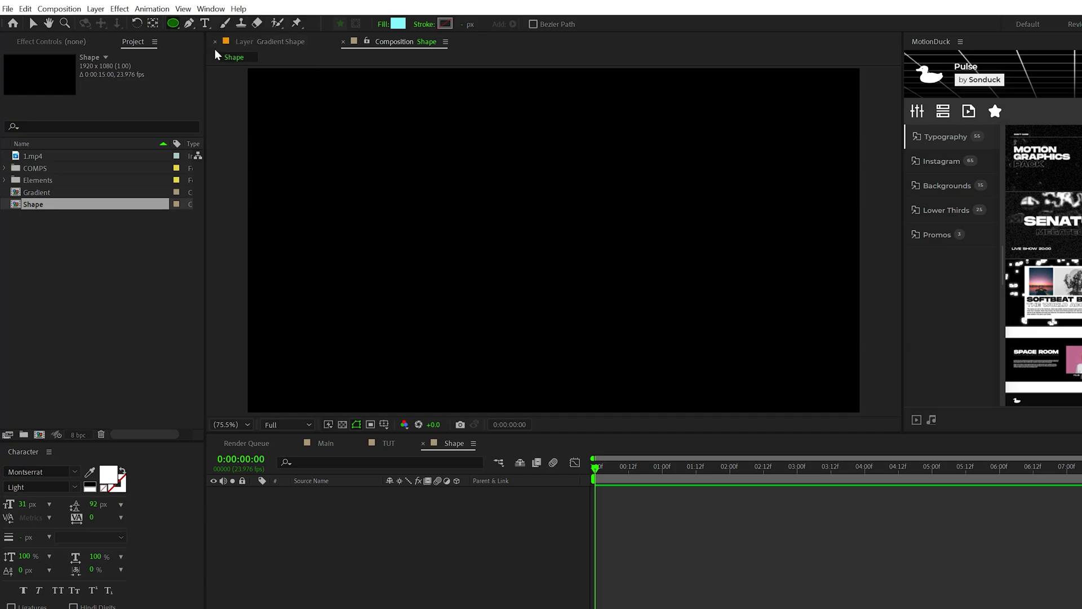
left_click(379, 25)
left_click(360, 113)
left_click(423, 25)
left_click(334, 40)
left_click(363, 113)
Draw the white ring and centre it in the composition
left_click_drag(519, 199, 679, 380)
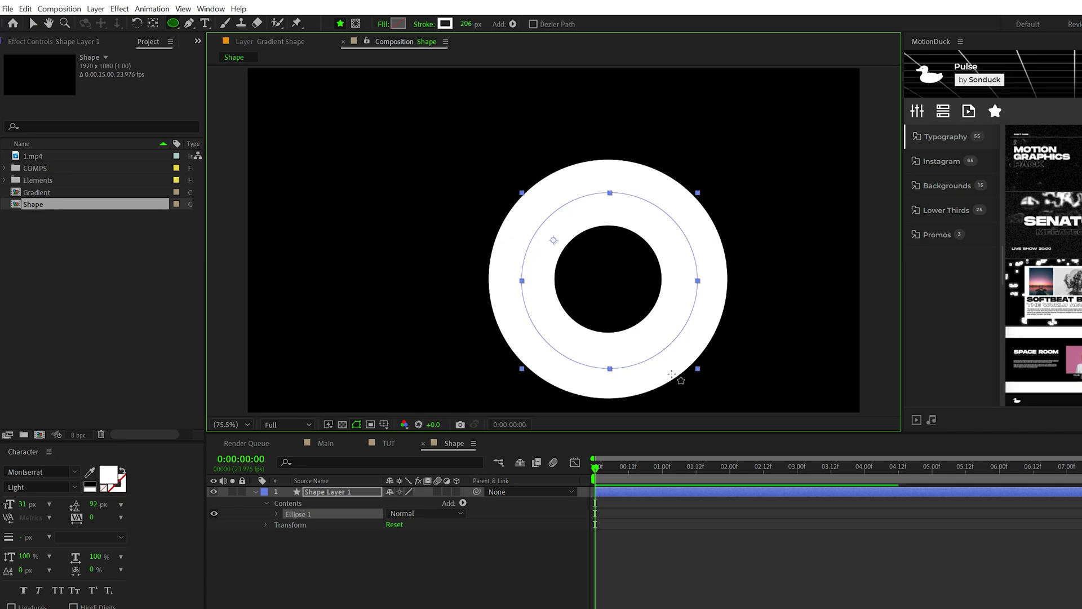
left_click(314, 493)
key("ctrl+alt+Home")
key("ctrl+Home")
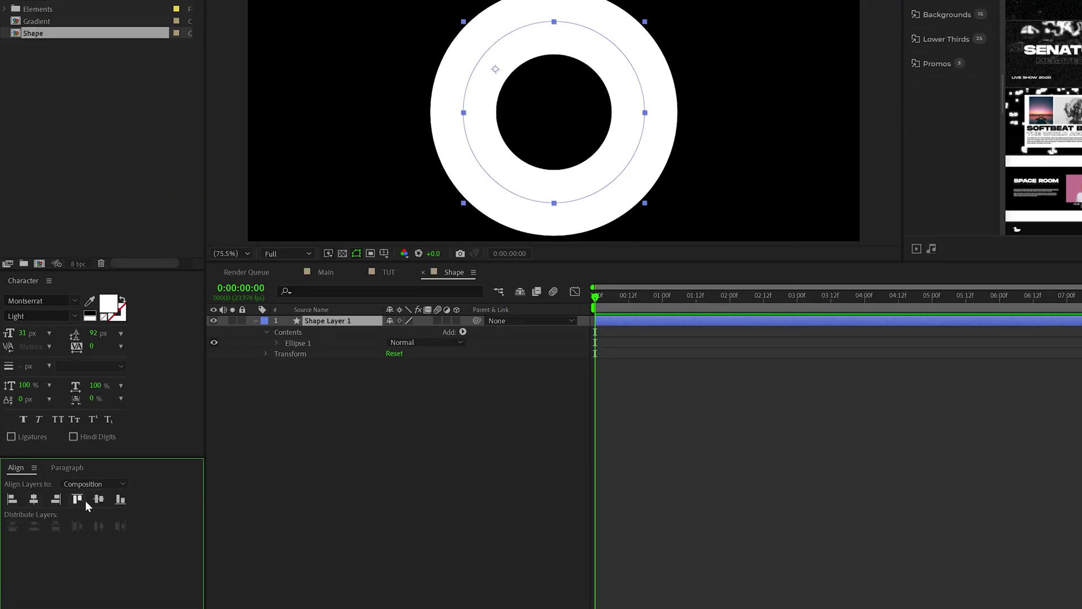
left_click(375, 604)
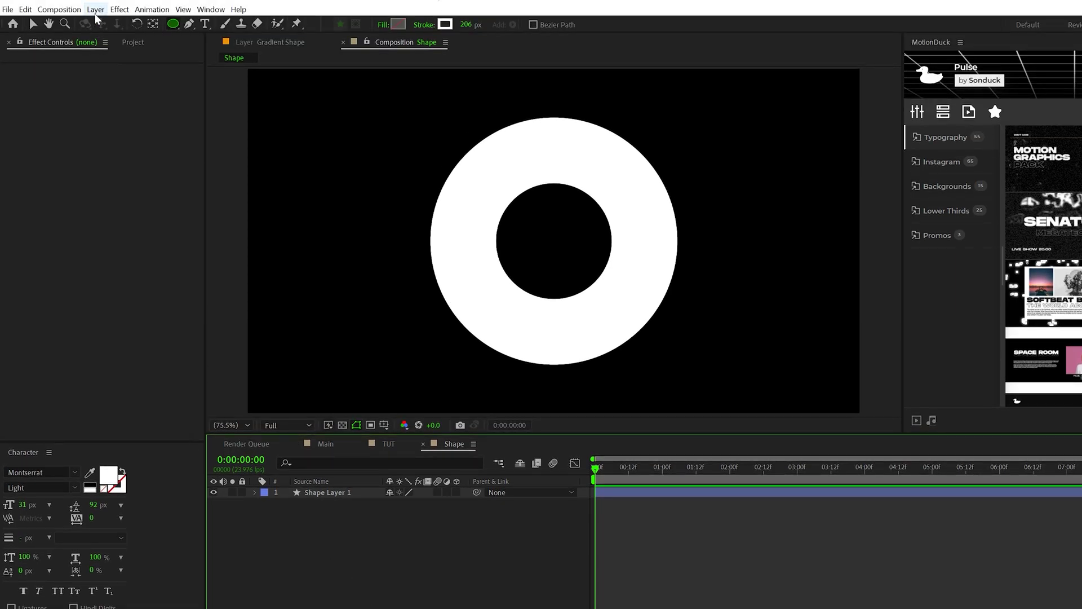
Add a new adjustment layer to the Shape comp
left_click(95, 11)
mouse_move(112, 25)
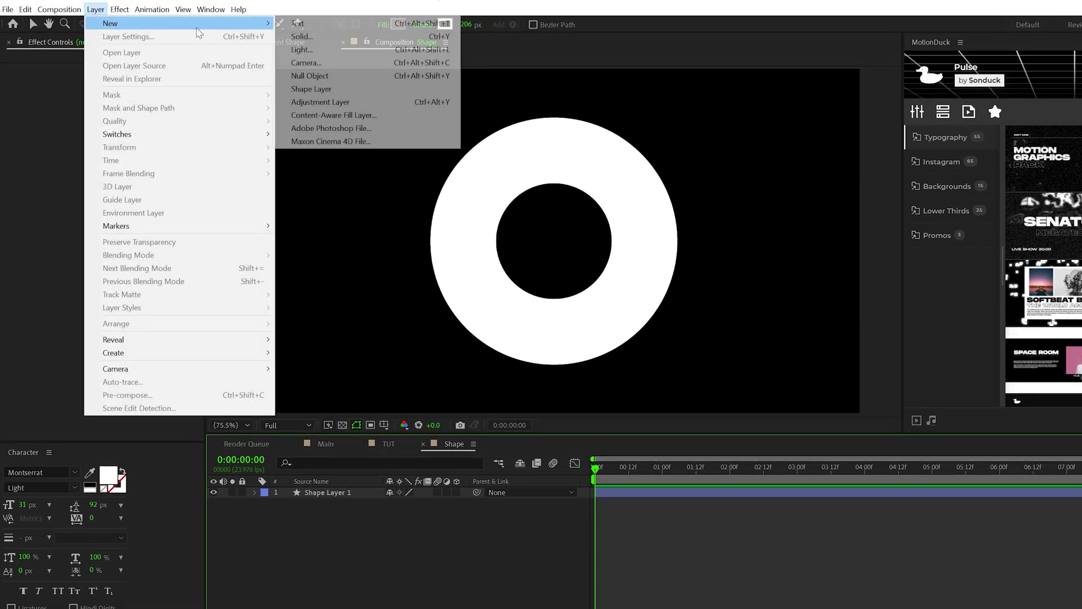
left_click(339, 102)
Apply Radial Blur with Amount 60 and Zoom type, centred just above the ring's middle
left_click(120, 9)
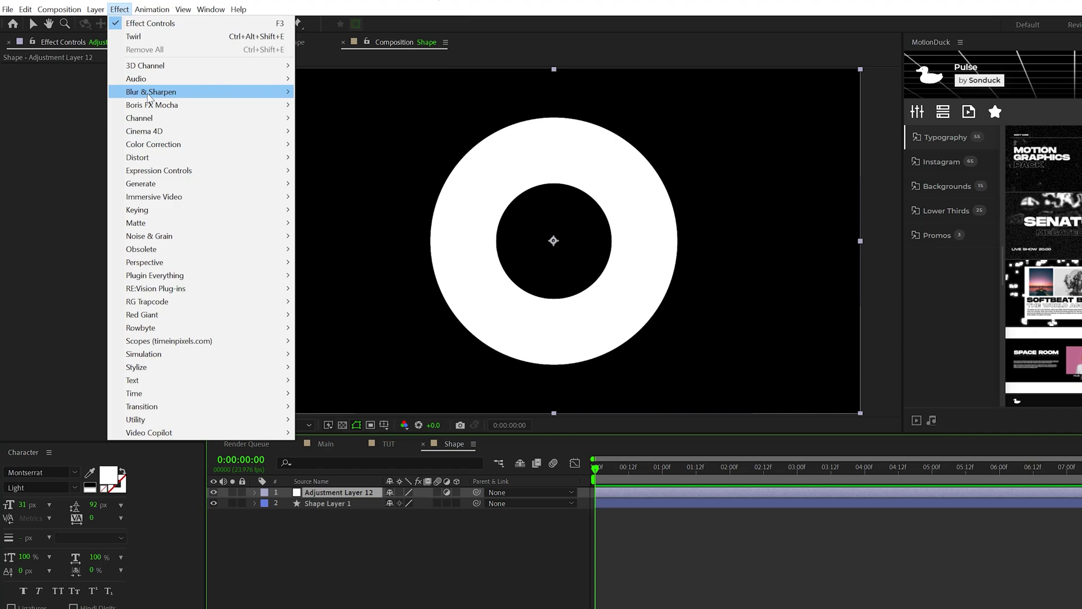
mouse_move(150, 96)
left_click(330, 251)
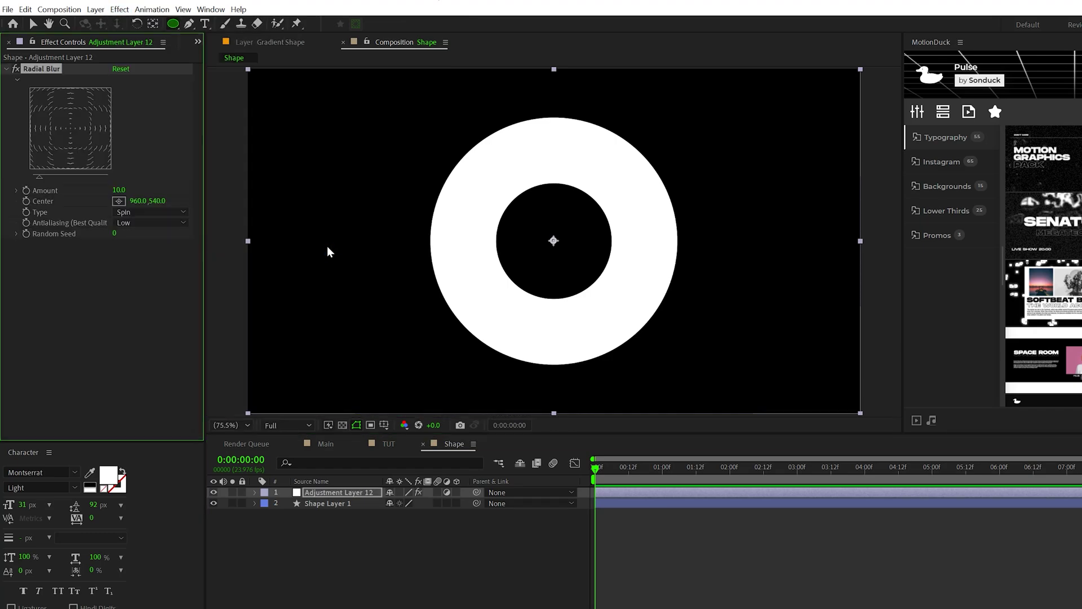
key("v")
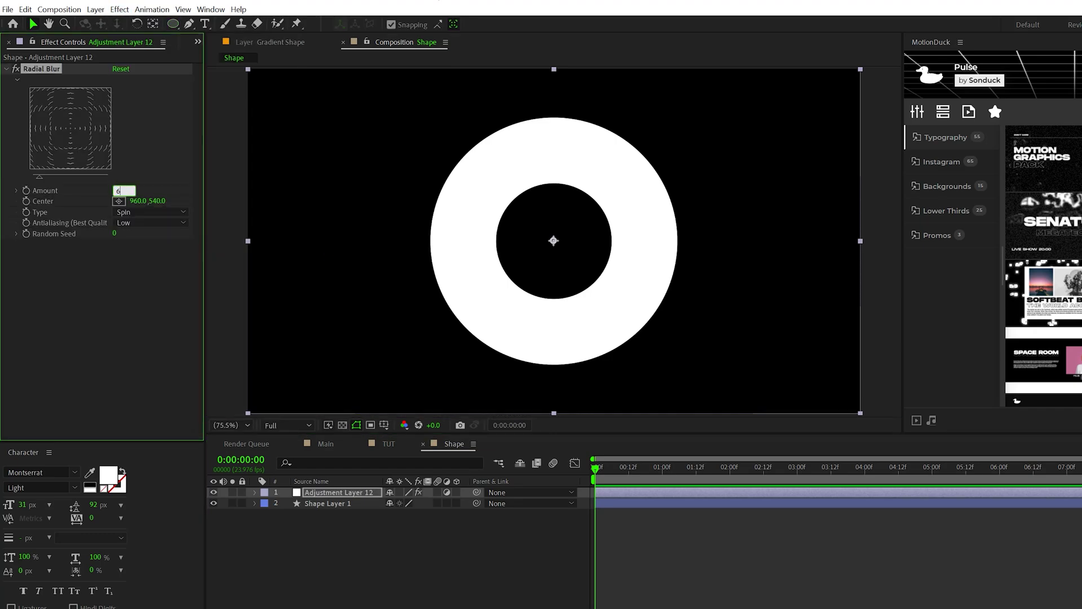
key("Return")
left_click(149, 212)
left_click(138, 236)
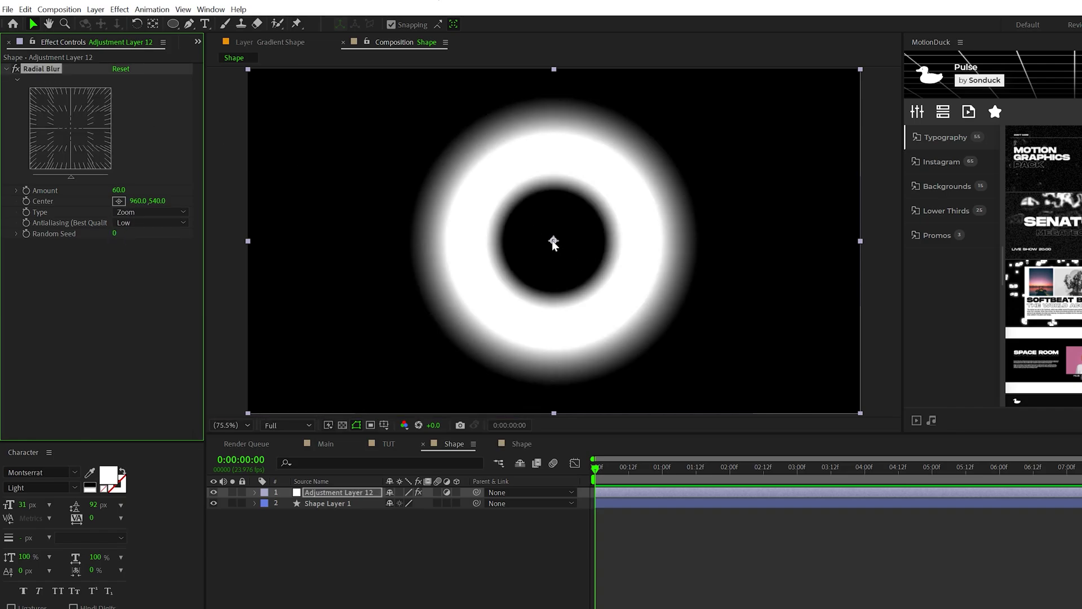
left_click_drag(553, 241, 556, 184)
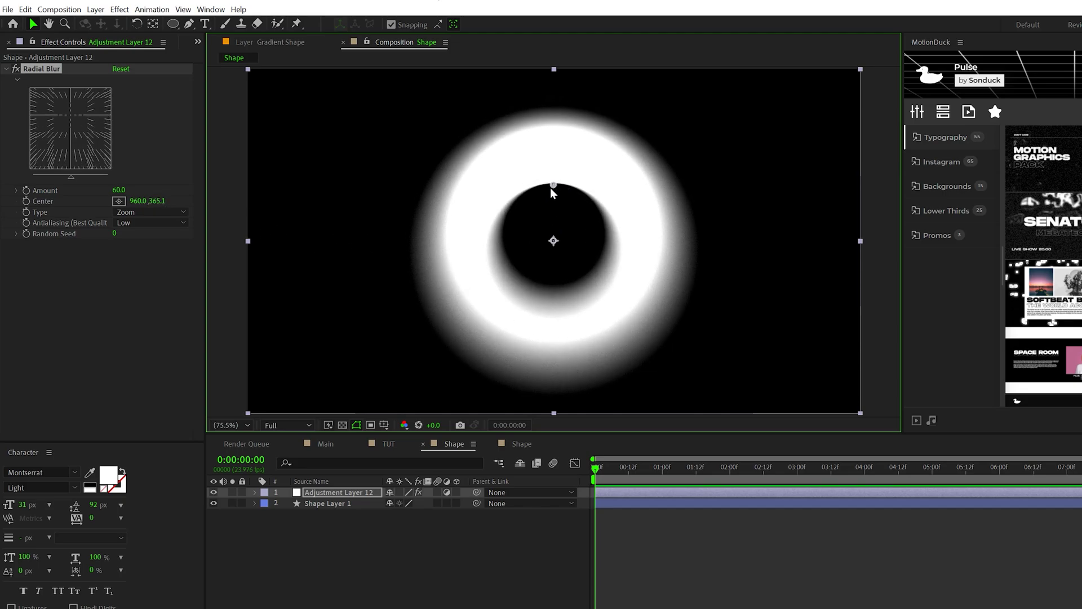
left_click_drag(551, 188, 551, 193)
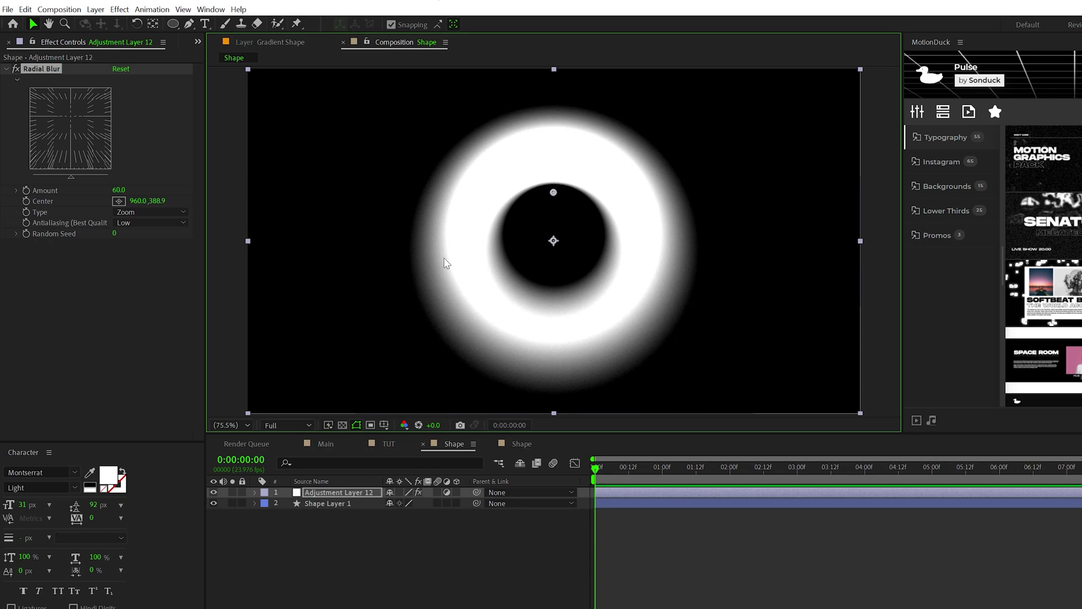
left_click_drag(172, 26, 213, 30)
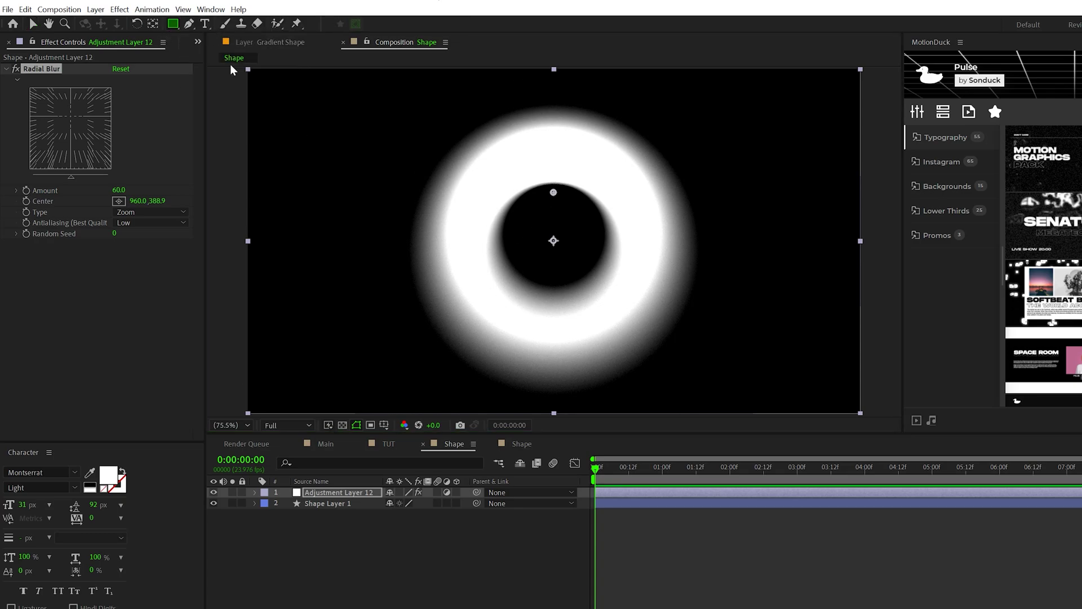
Mask the ring's upper half with a Subtract rectangle mask feathered to 290 px
key("comma")
left_click_drag(307, 225, 749, 121)
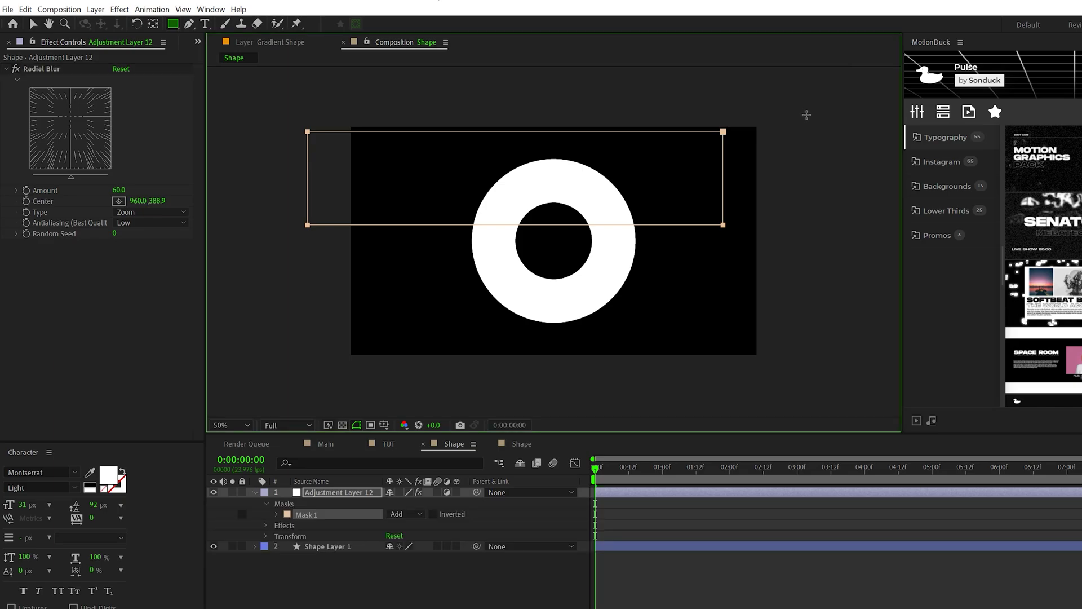
key("alt+slash")
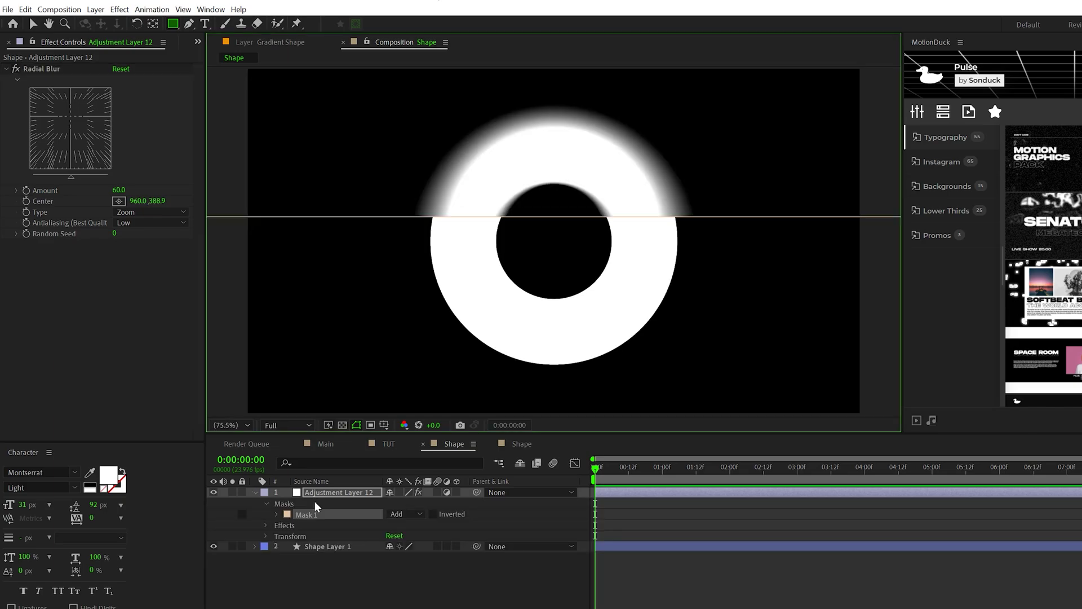
left_click(397, 514)
left_click(405, 551)
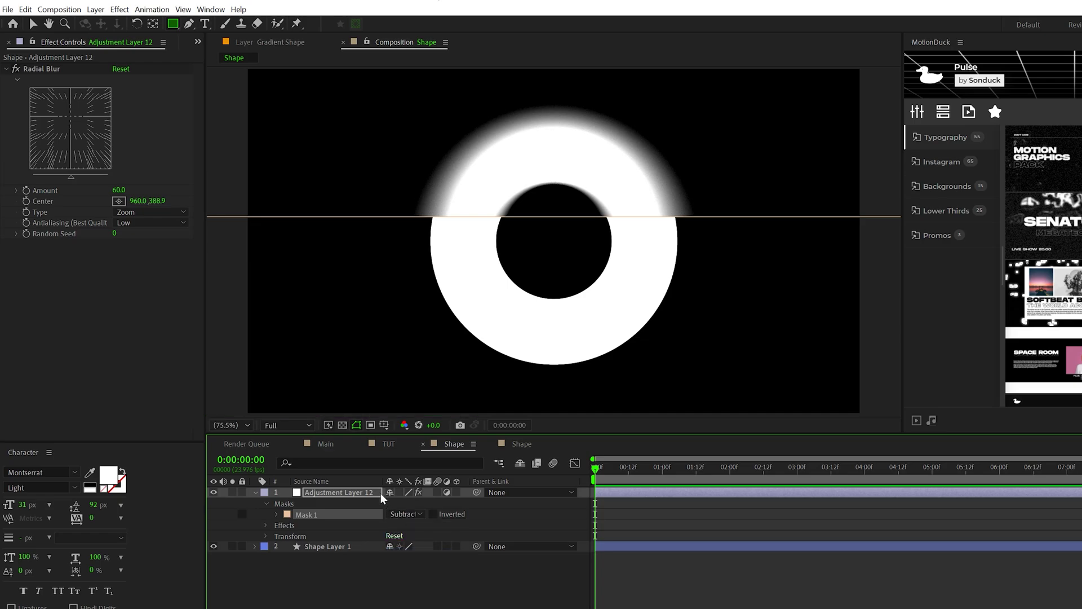
key("f")
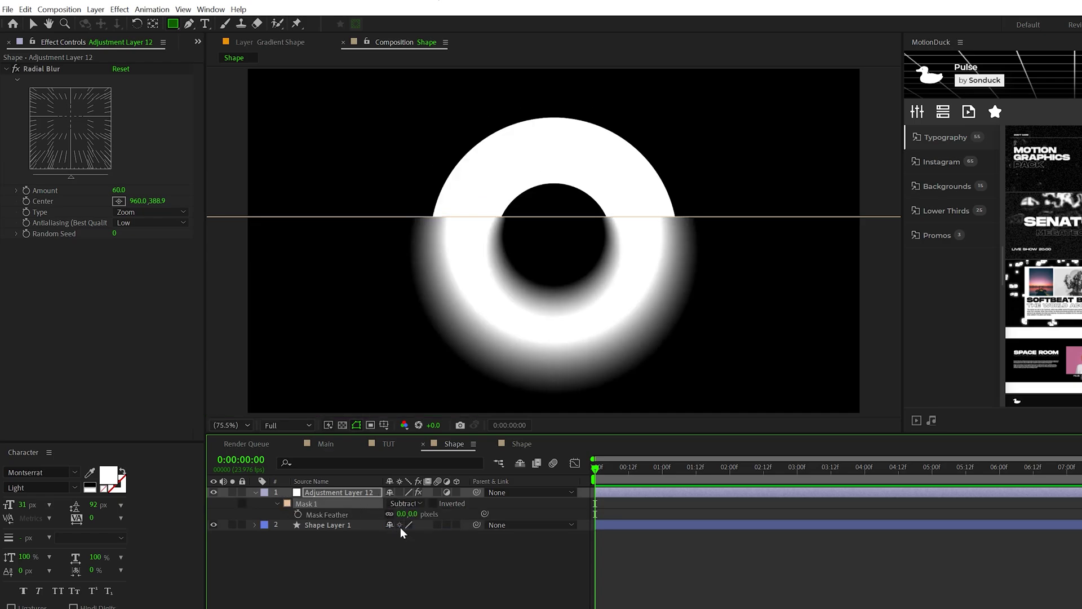
left_click_drag(400, 517, 563, 519)
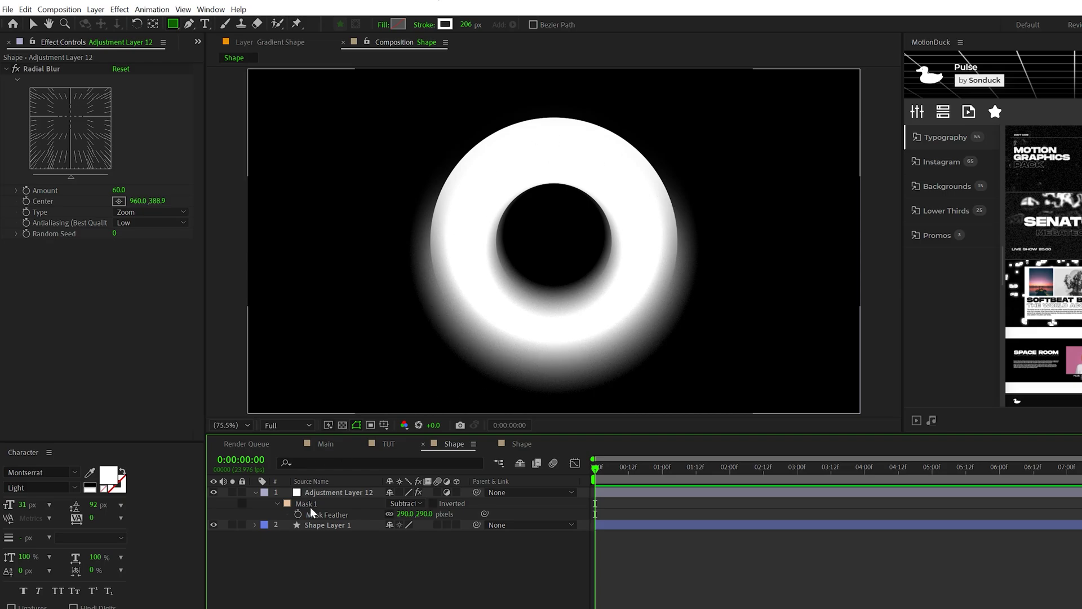
Add an 8.0 Gaussian Blur to the Shape comp's adjustment layer
left_click(324, 445)
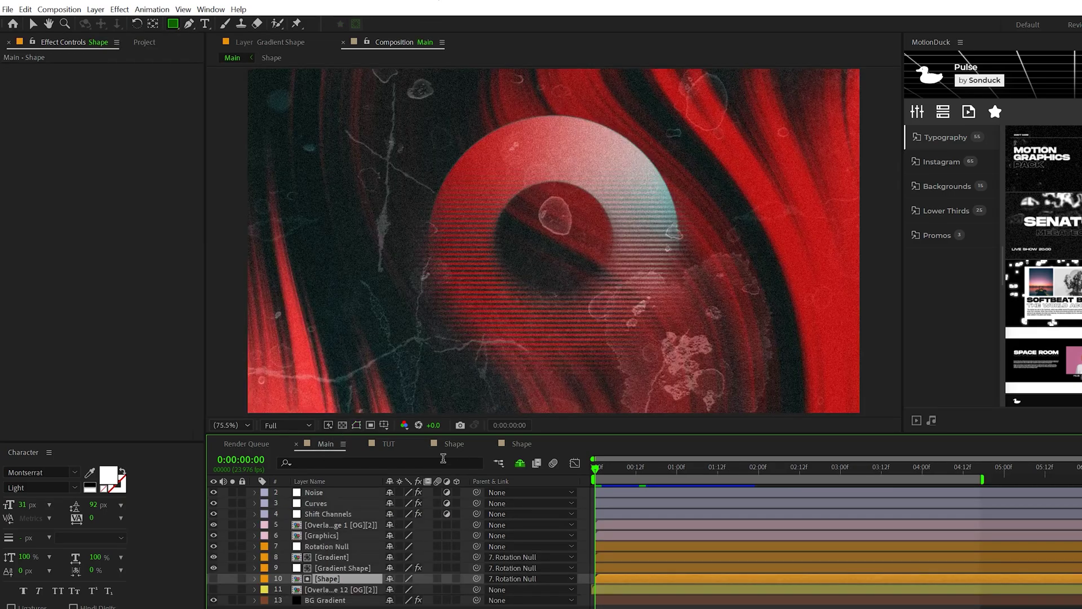
left_click(431, 445)
left_click(119, 10)
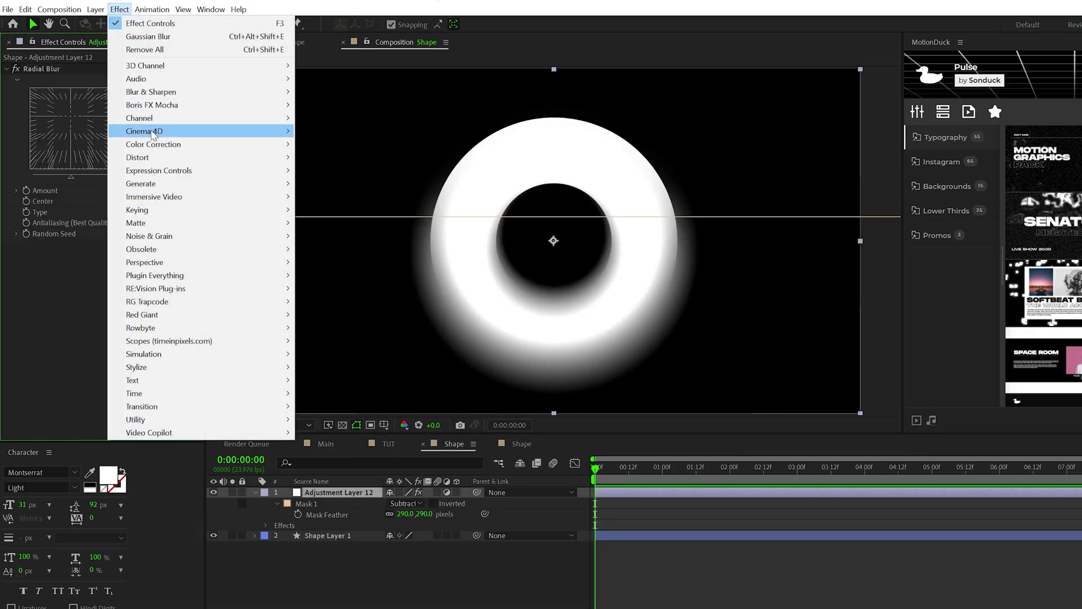
mouse_move(149, 93)
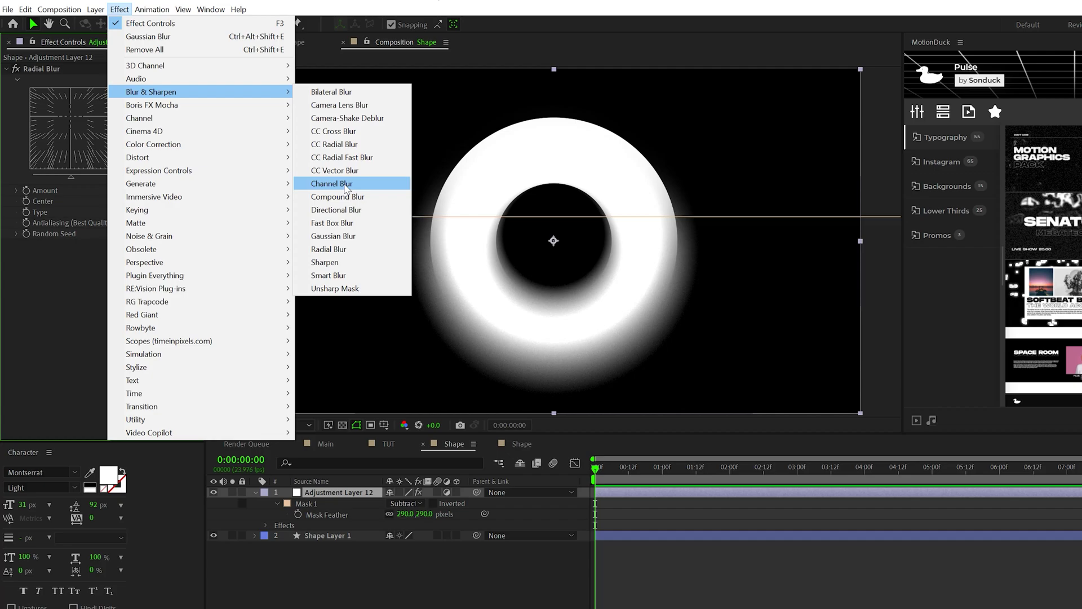
left_click(338, 236)
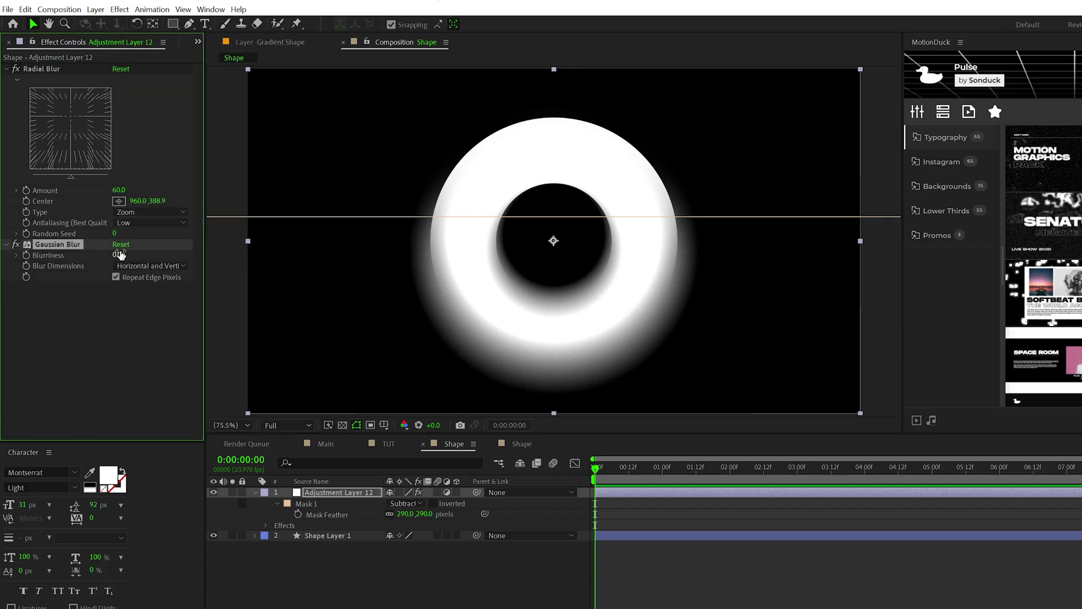
Add Venetian Blinds at 50%, 90° direction, feather 5, with a wiggle(.5,10) expression on Width
left_click(119, 9)
mouse_move(150, 407)
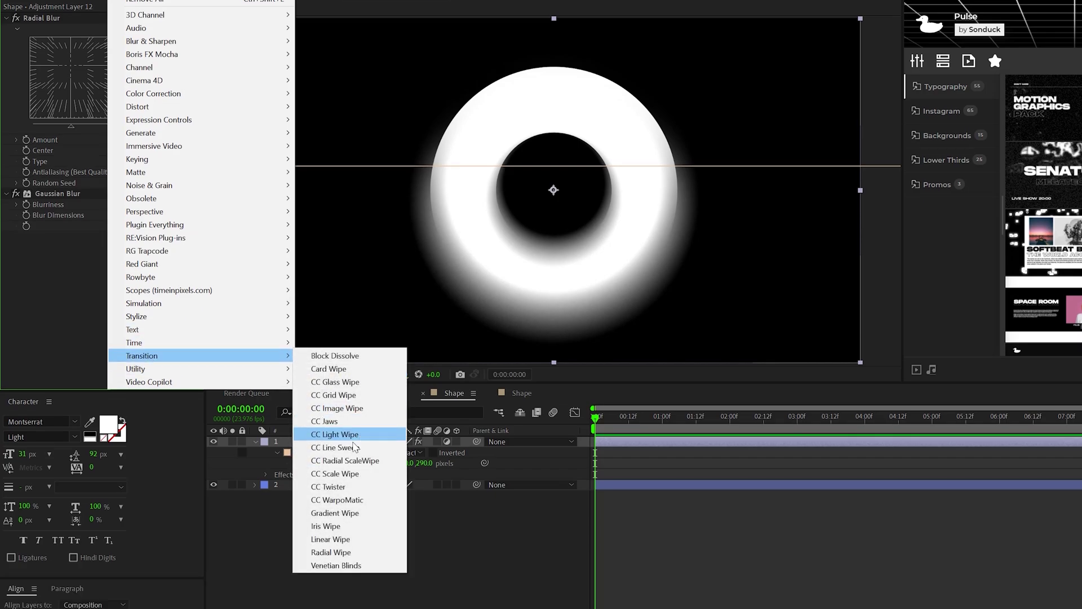
left_click(339, 608)
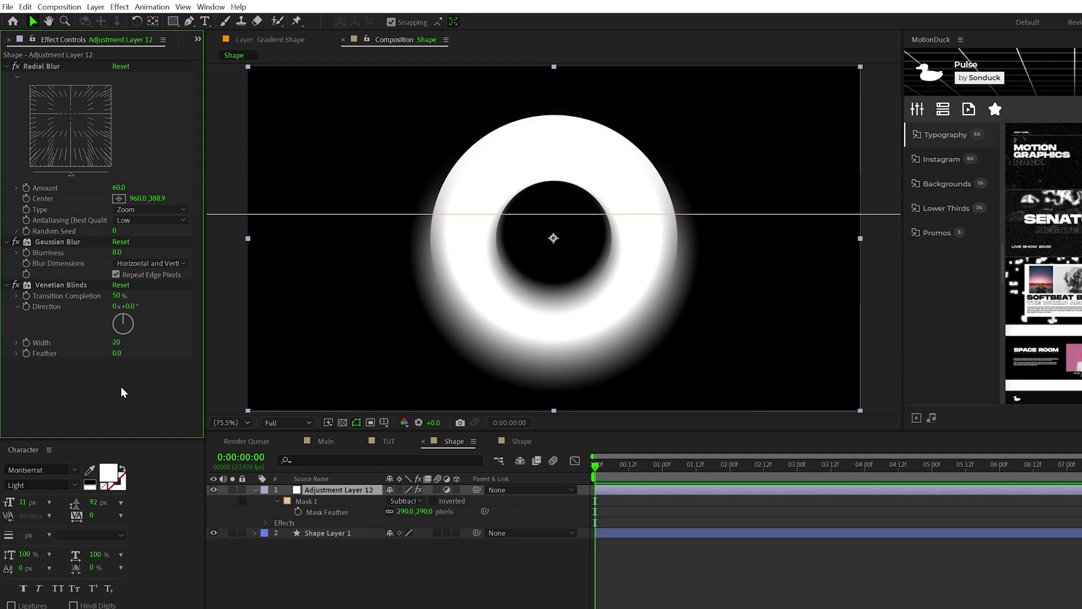
key("Tab")
key("Tab")
type("90")
key("Return")
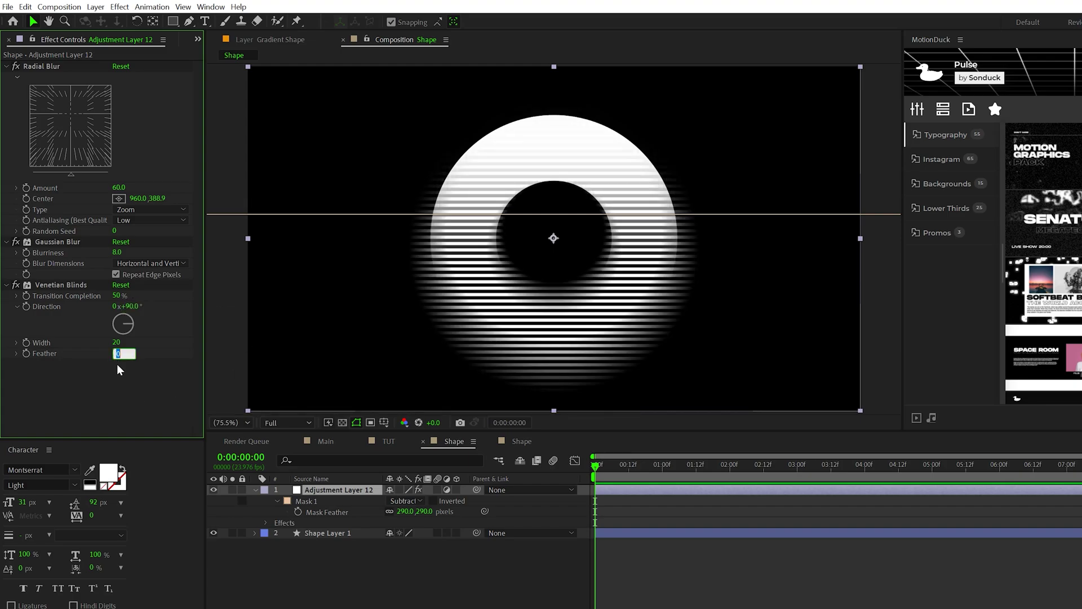
type("5")
key("Return")
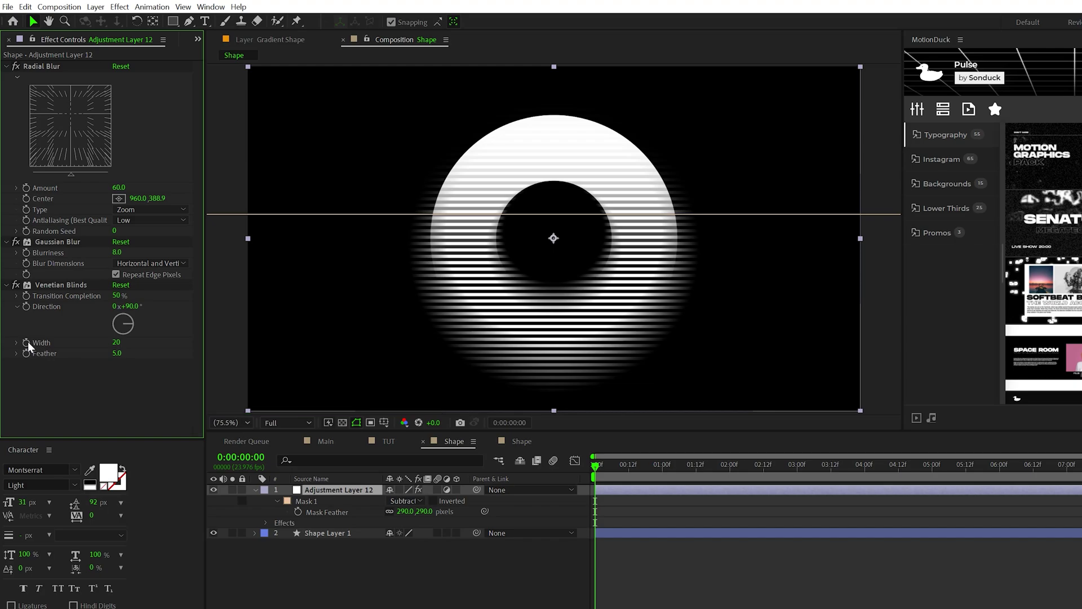
left_click(27, 342, "alt")
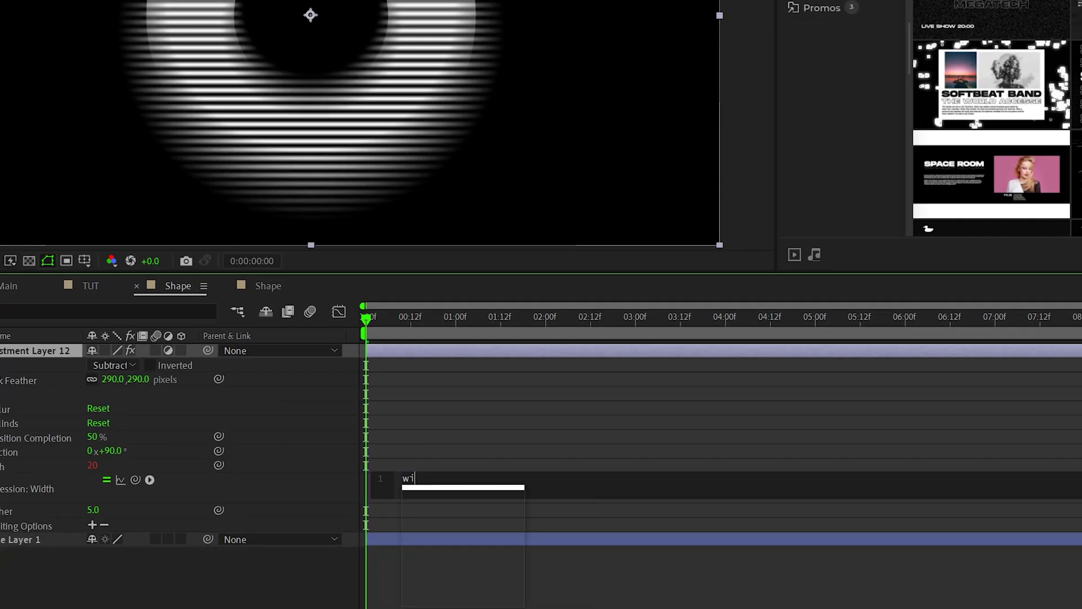
type("wiggle")
type("(.5,10")
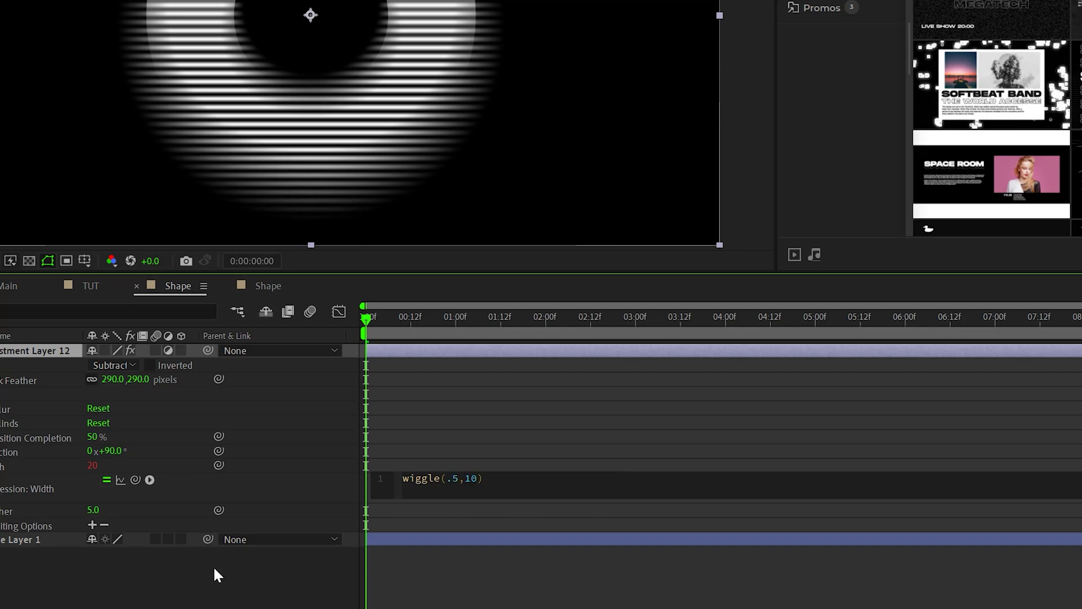
left_click(309, 551)
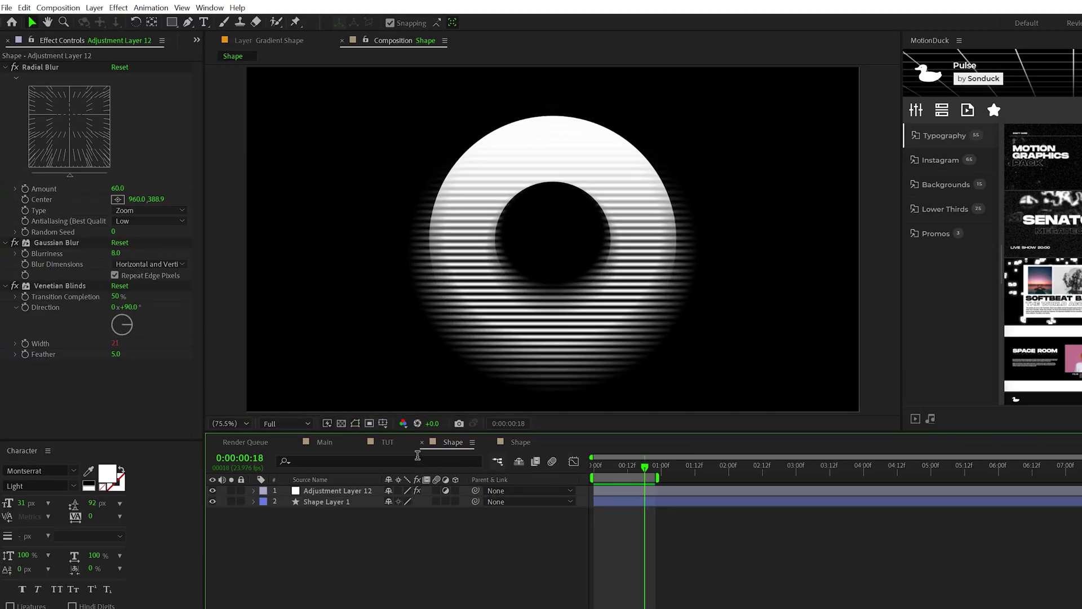
Drag the Shape comp from the Project panel into the TUT timeline
left_click(393, 441)
left_click(133, 40)
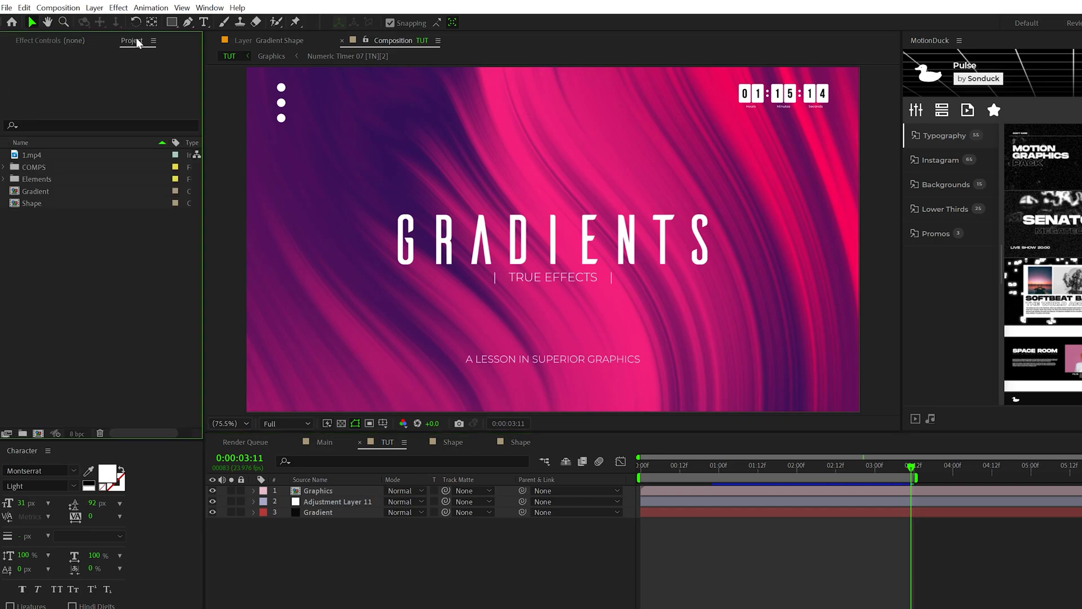
left_click_drag(35, 199, 333, 496)
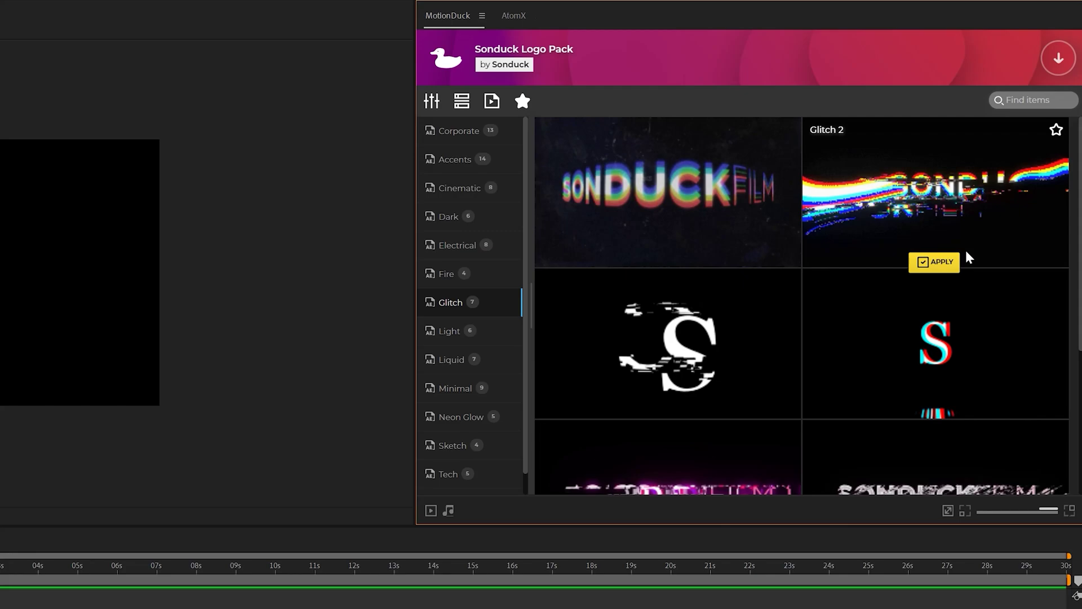
Apply the Glitch 2 logo template with Logo.png dropped in, then apply Duck Pack's Title 07
left_click(941, 262)
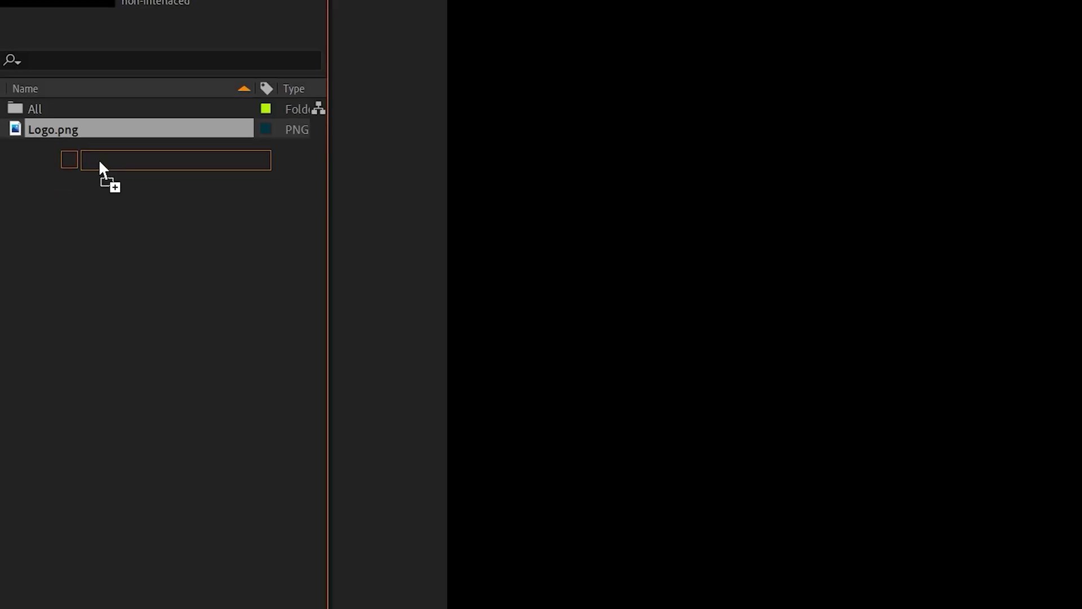
left_click_drag(99, 158, 448, 533)
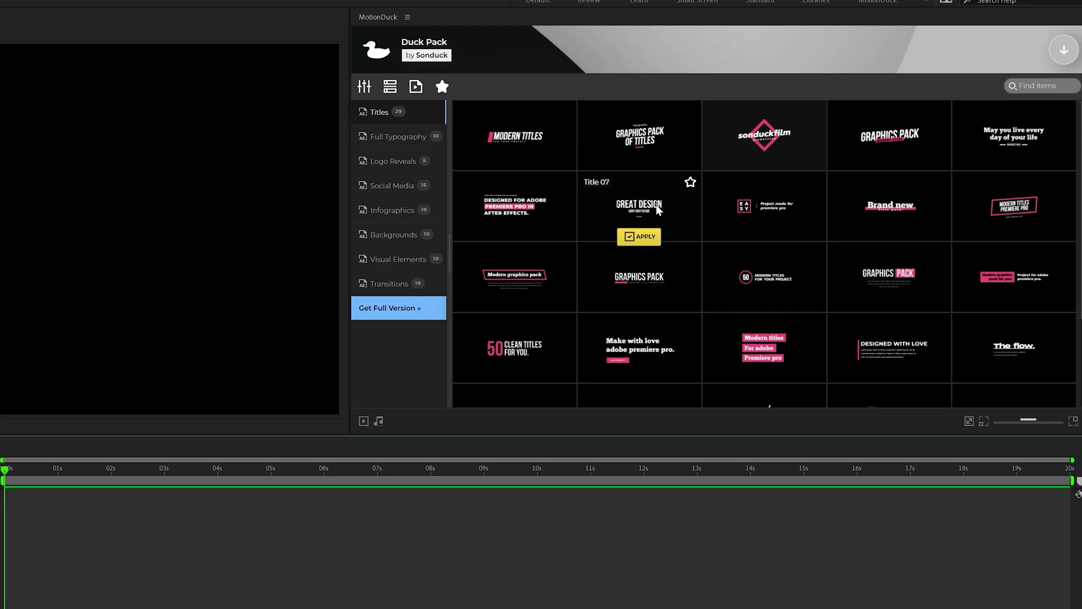
left_click(639, 236)
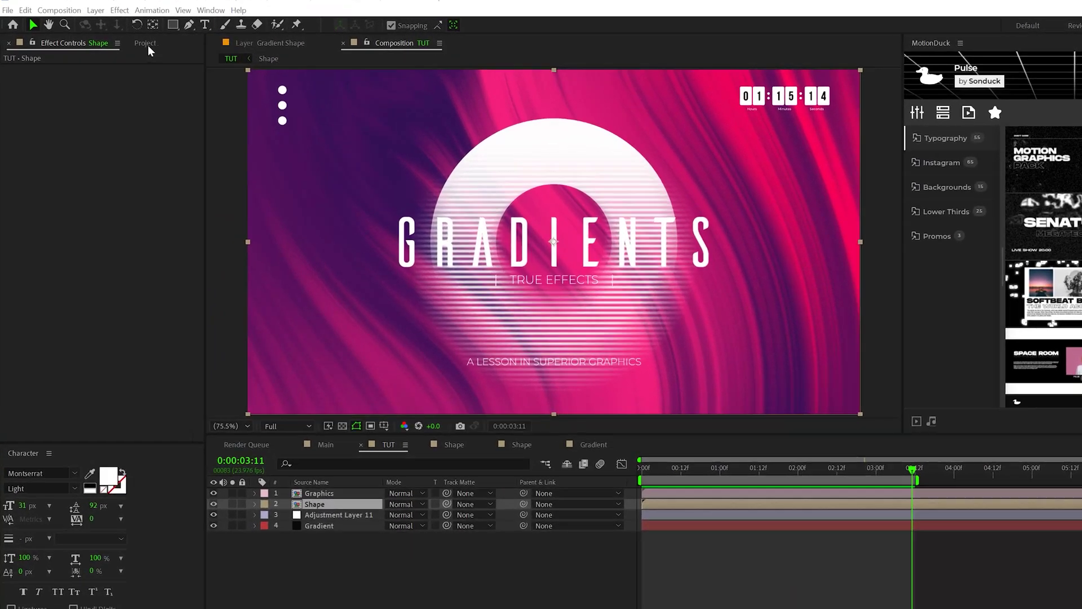
Create an empty composition named Custom Shape Gradient from the Project panel
left_click(96, 36)
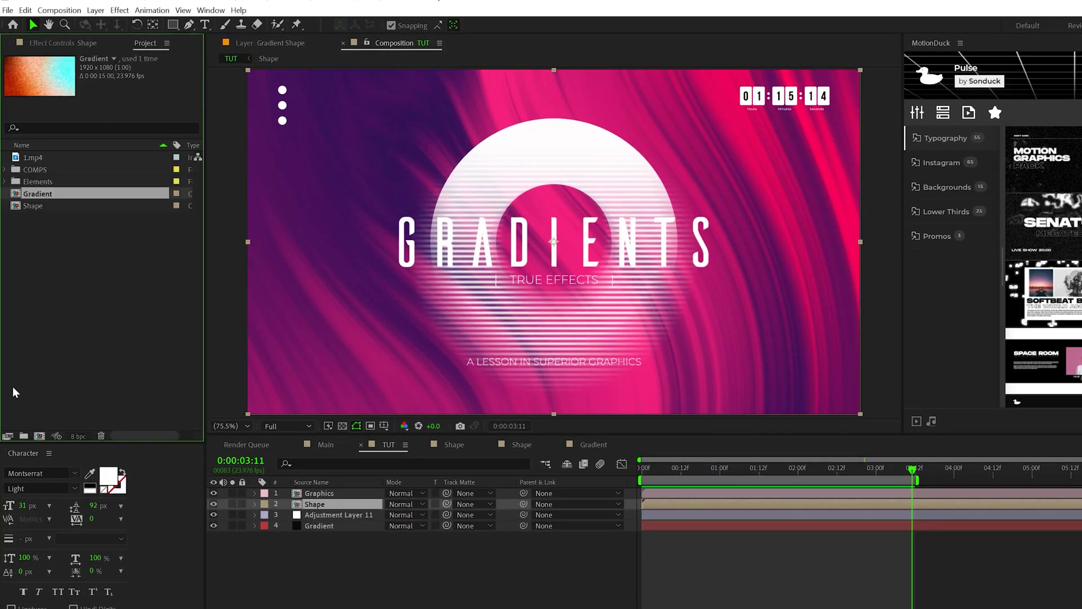
left_click(38, 434)
type("Custom Shape Gradient")
key("Return")
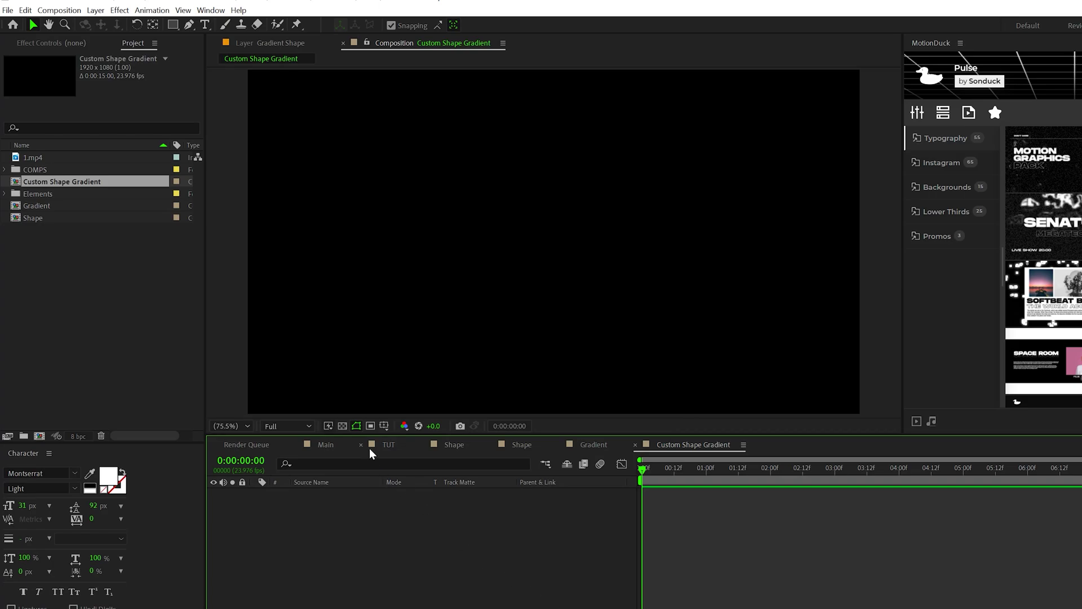
Close the extra Shape timelines and set new shapes to a cyan fill with no stroke
left_click(423, 444)
left_click(422, 444)
key("g")
key("comma")
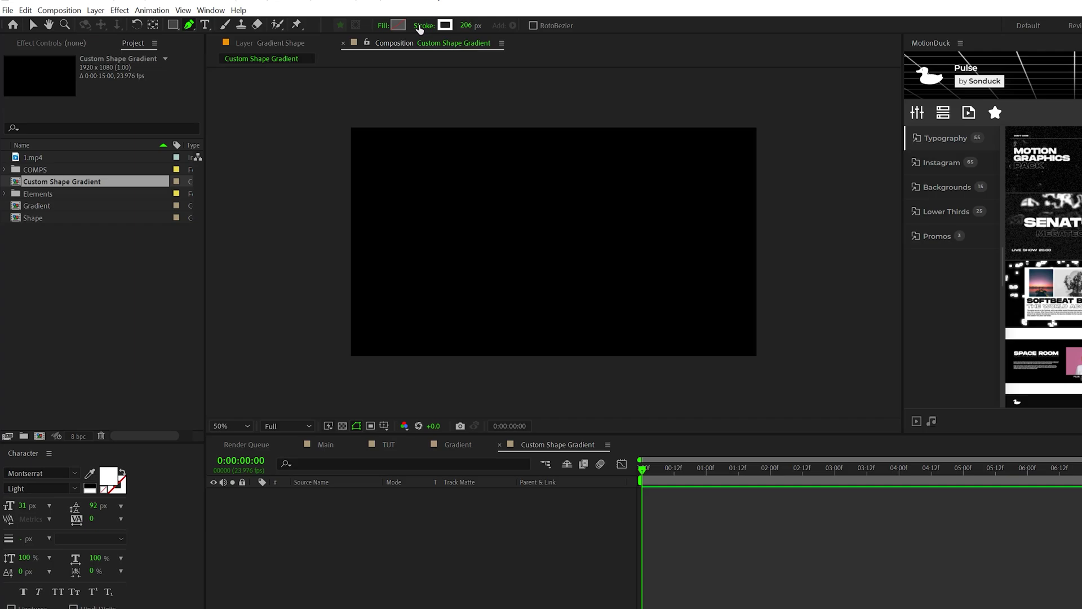
left_click(398, 25)
left_click(1077, 214)
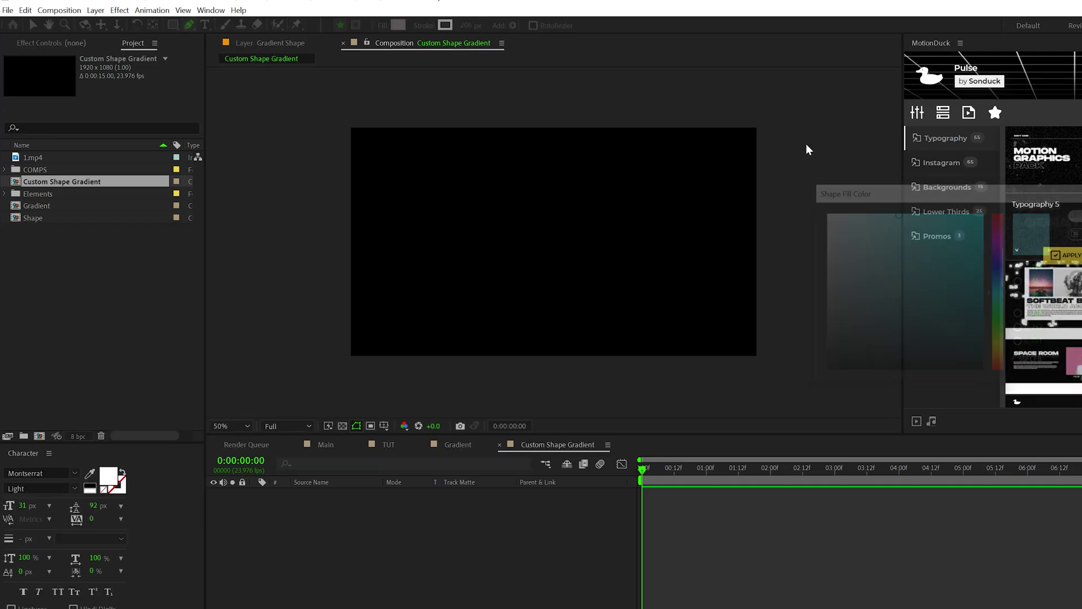
left_click(445, 26)
left_click(426, 26)
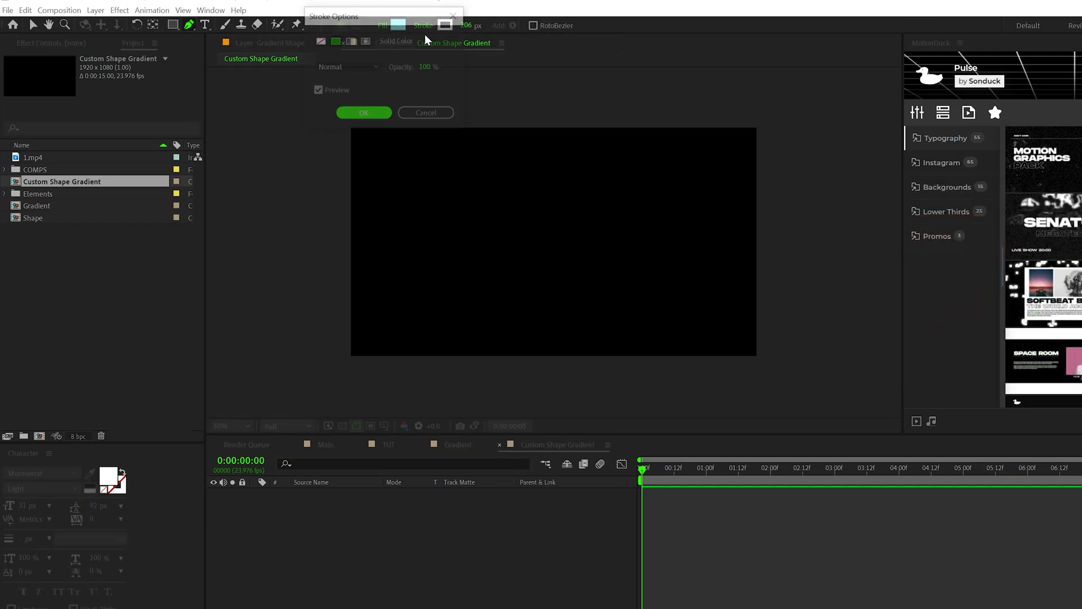
left_click(363, 113)
Draw a closed curved Pen path covering the comp's right side with a wavy left edge
left_click(678, 105)
left_click(624, 139)
left_click(631, 202)
mouse_move(620, 280)
left_mouse_down()
mouse_move(720, 336)
mouse_move(856, 309)
left_mouse_up()
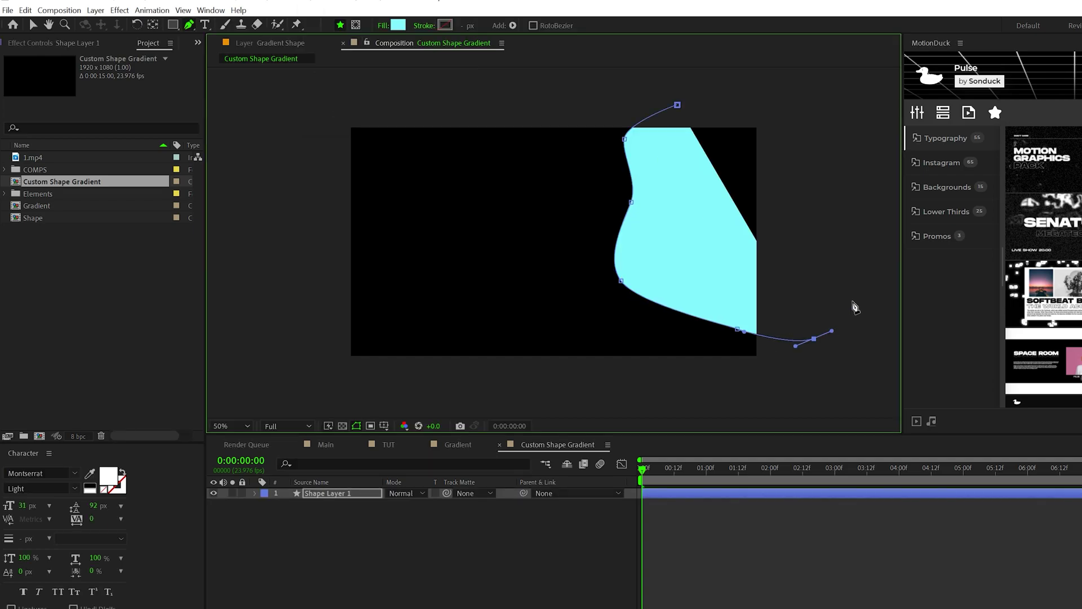
left_click_drag(813, 338, 863, 284)
left_click_drag(826, 158, 826, 149)
left_click(678, 105)
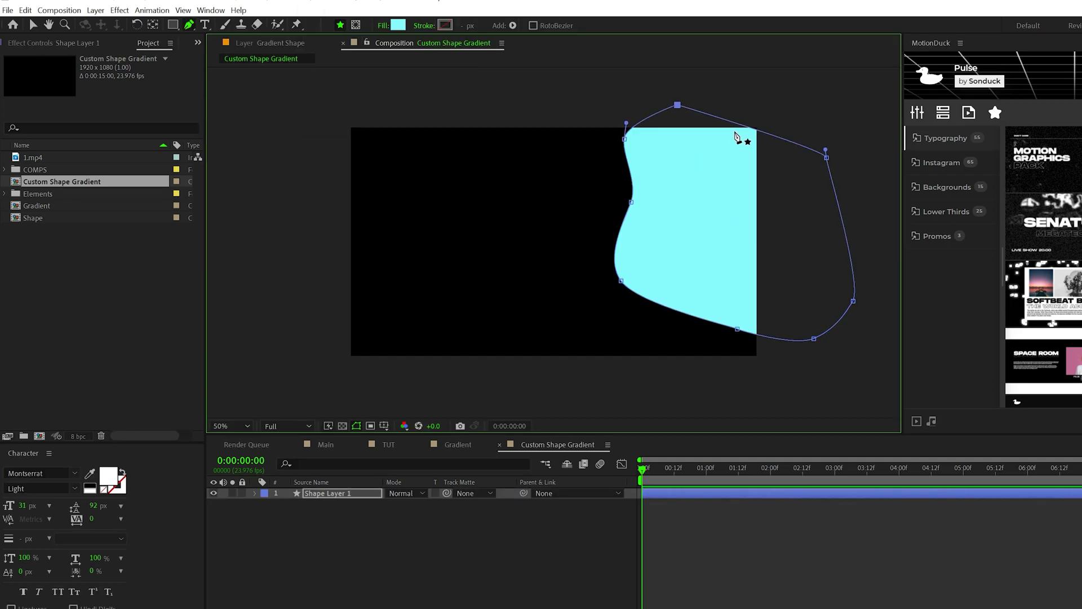
left_click_drag(829, 161, 837, 146)
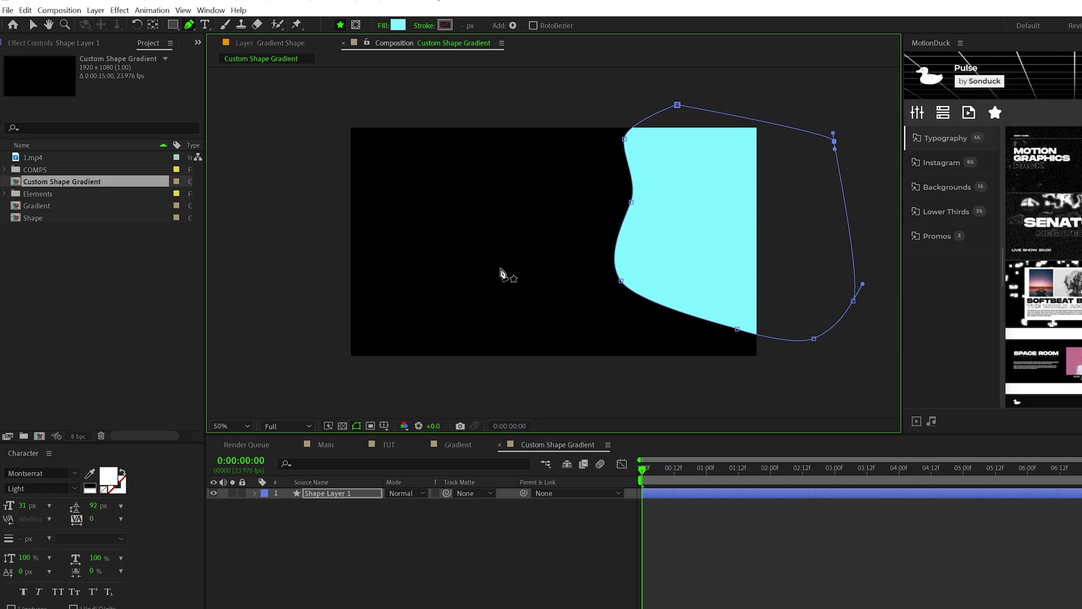
left_click(371, 497)
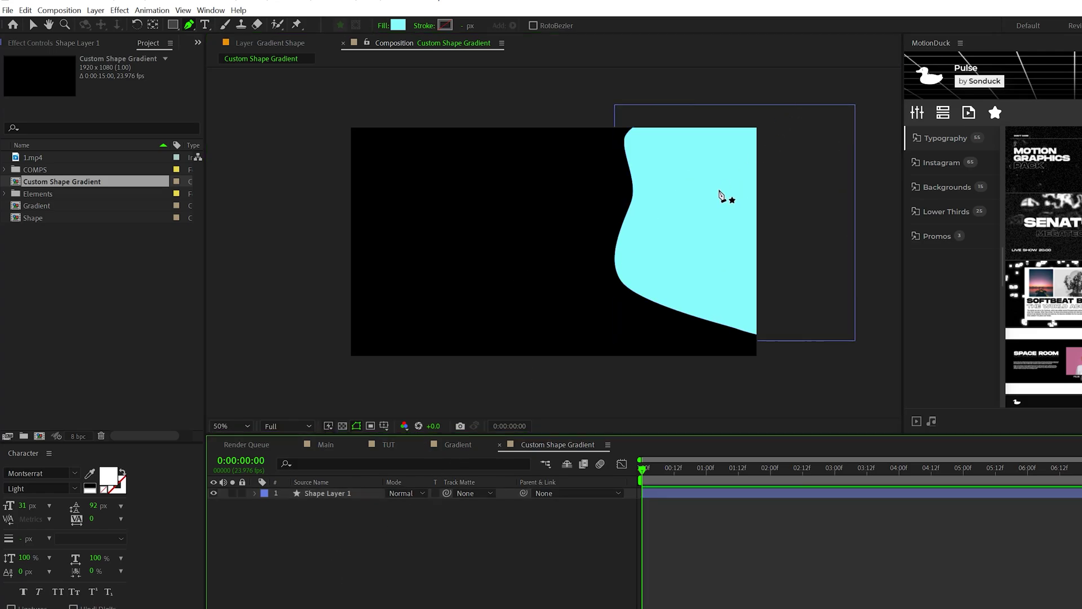
Draw a second wavy shape, fill it light peach, and place it behind the cyan shape
key("comma")
left_click(673, 156)
left_click(556, 176)
left_click_drag(523, 241, 524, 259)
left_click_drag(528, 284, 539, 298)
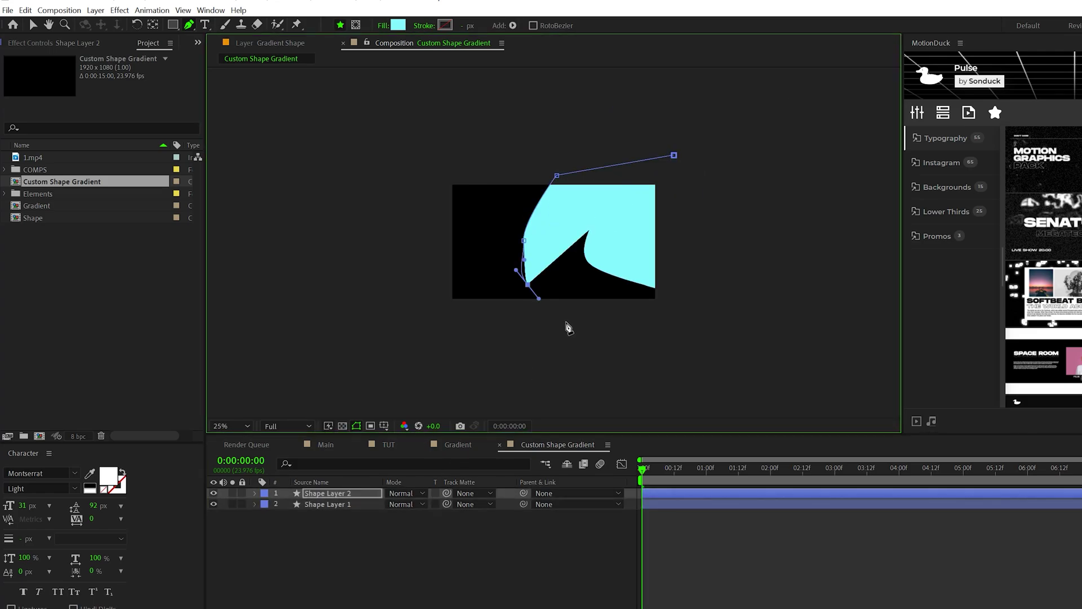
left_click(567, 322)
left_click_drag(677, 331, 715, 326)
left_click(731, 311)
left_click_drag(740, 210, 735, 189)
left_click(674, 156)
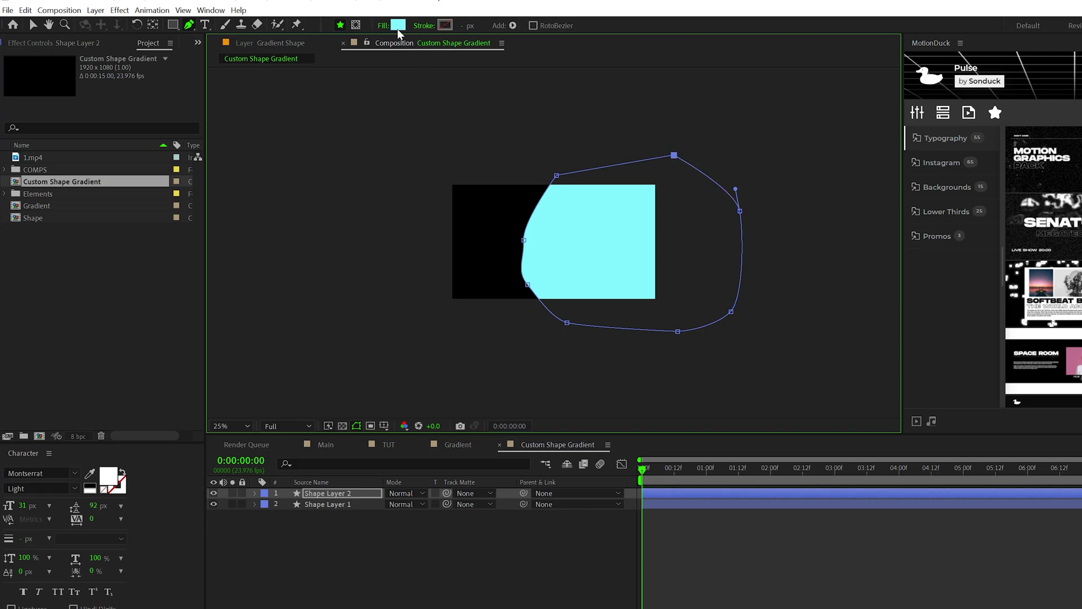
left_click(397, 27)
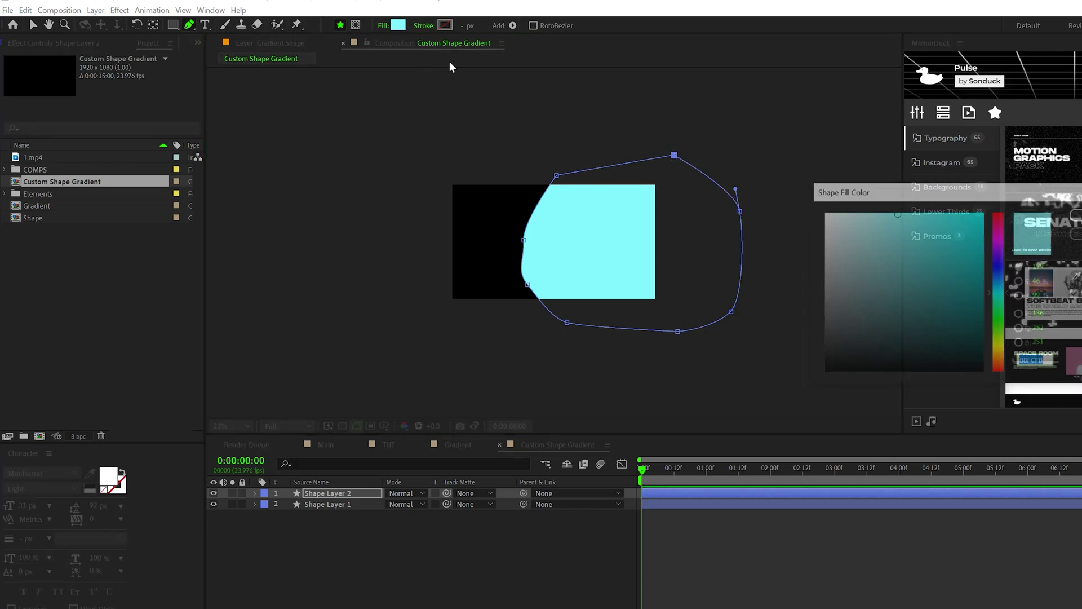
left_click(997, 344)
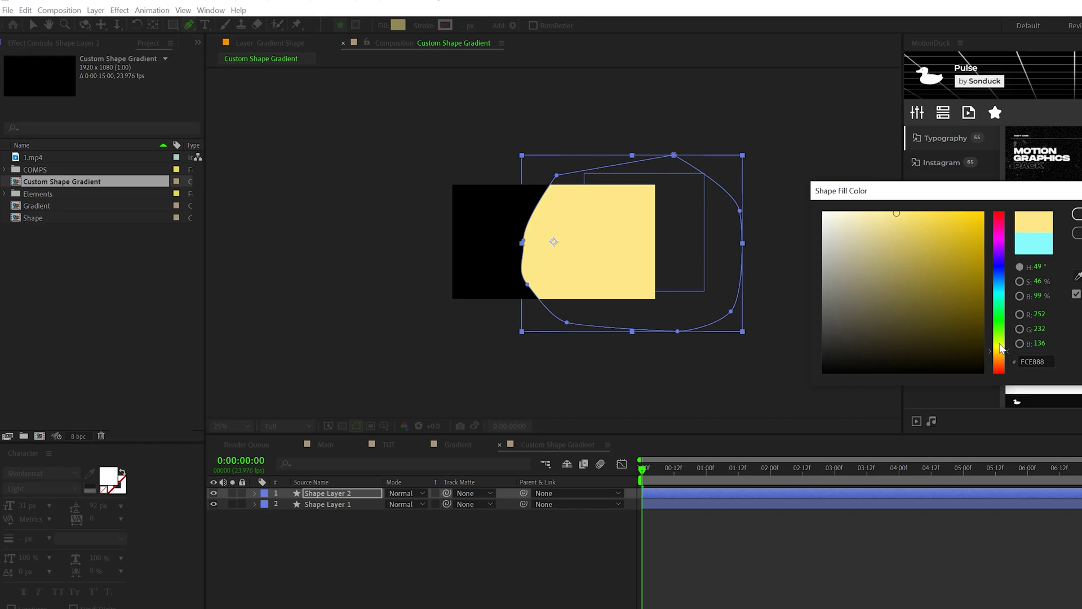
key("Return")
left_click_drag(321, 505, 319, 491)
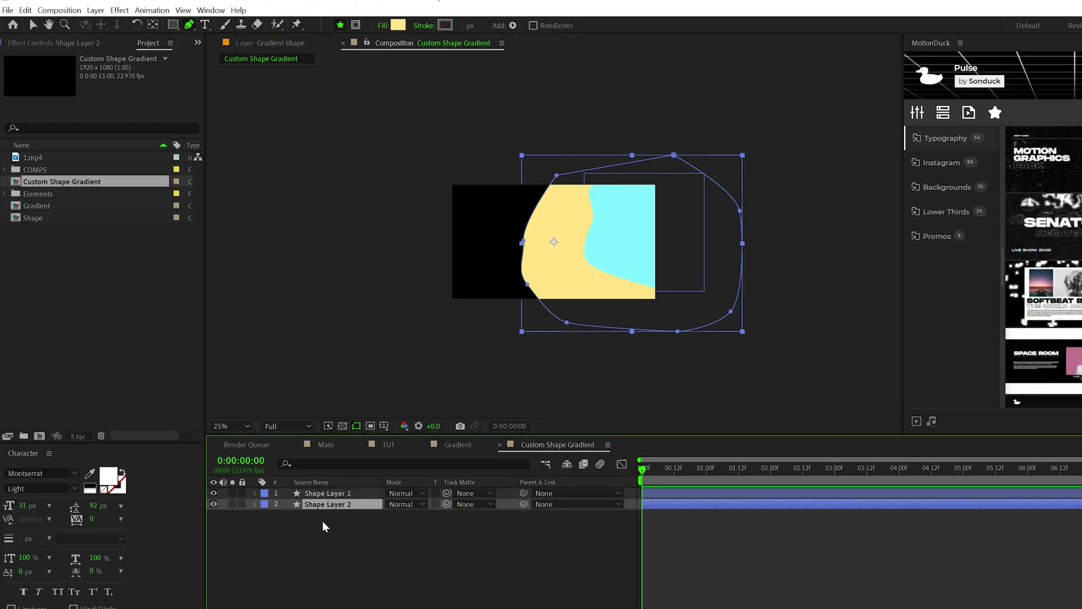
Draw a third wavy shape with a pink fill at the bottom of the layer stack
scroll(558, 307, "up", 1)
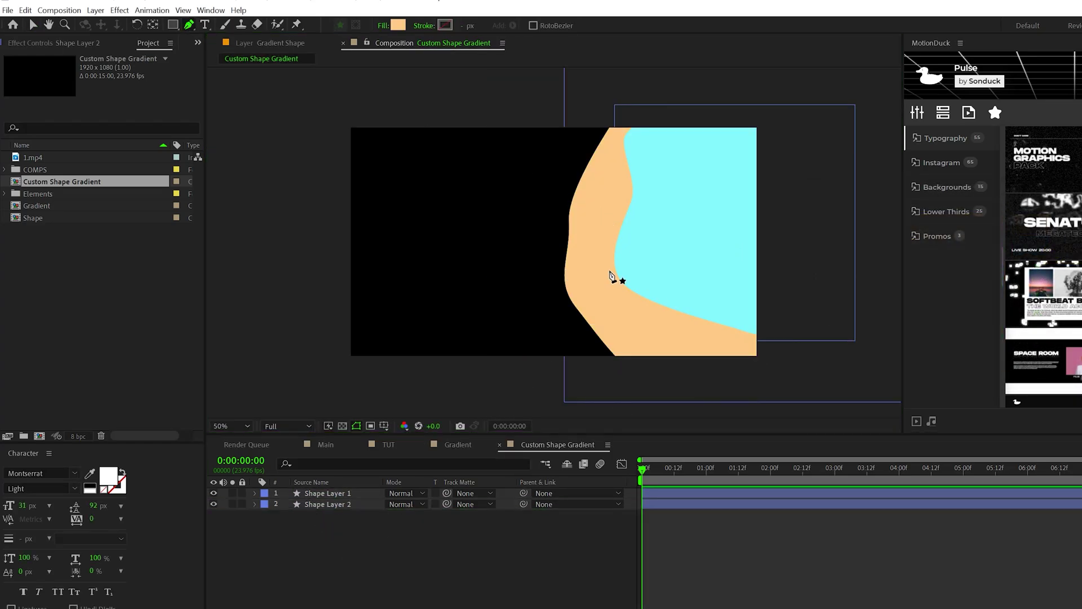
scroll(762, 236, "down", 1)
left_click(713, 162)
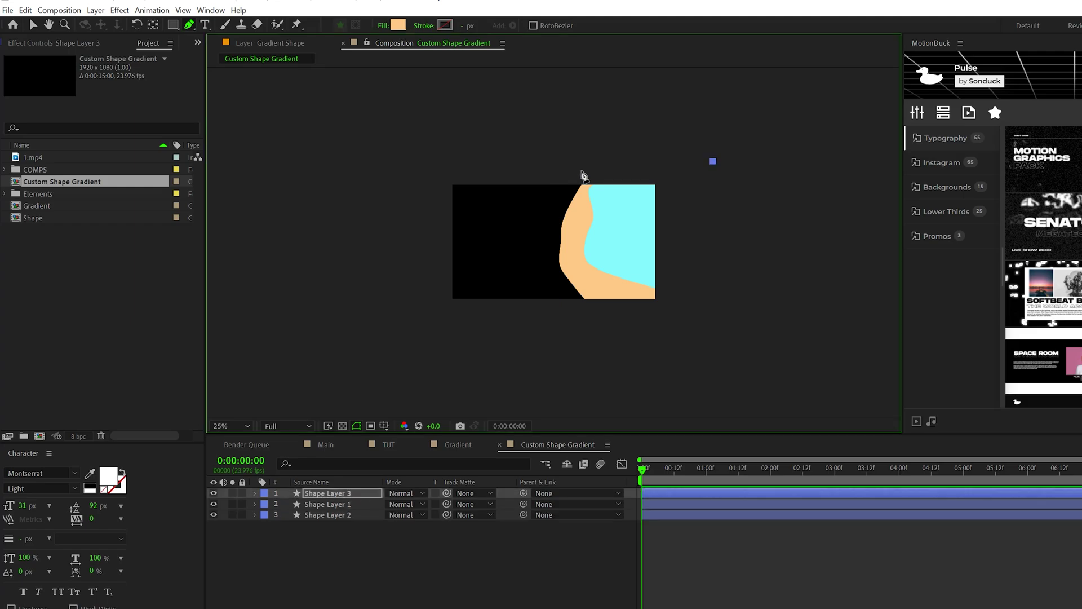
left_click(581, 170)
left_click(540, 186)
left_click(526, 251)
left_click(544, 310)
left_click_drag(628, 345, 654, 351)
left_click(720, 336)
left_click(748, 195)
left_click(713, 161)
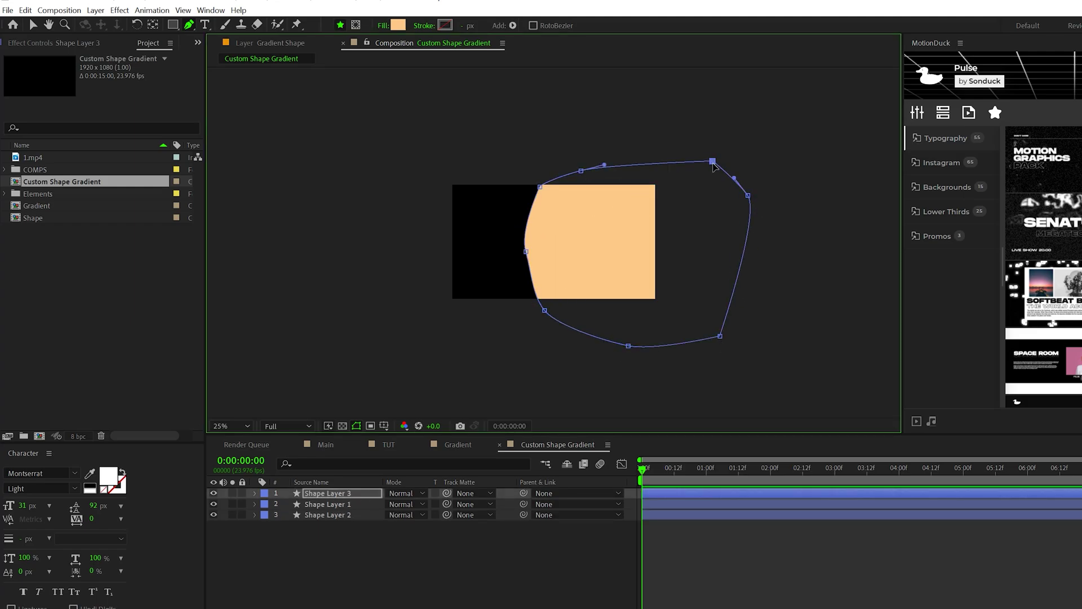
left_click_drag(326, 493, 326, 518)
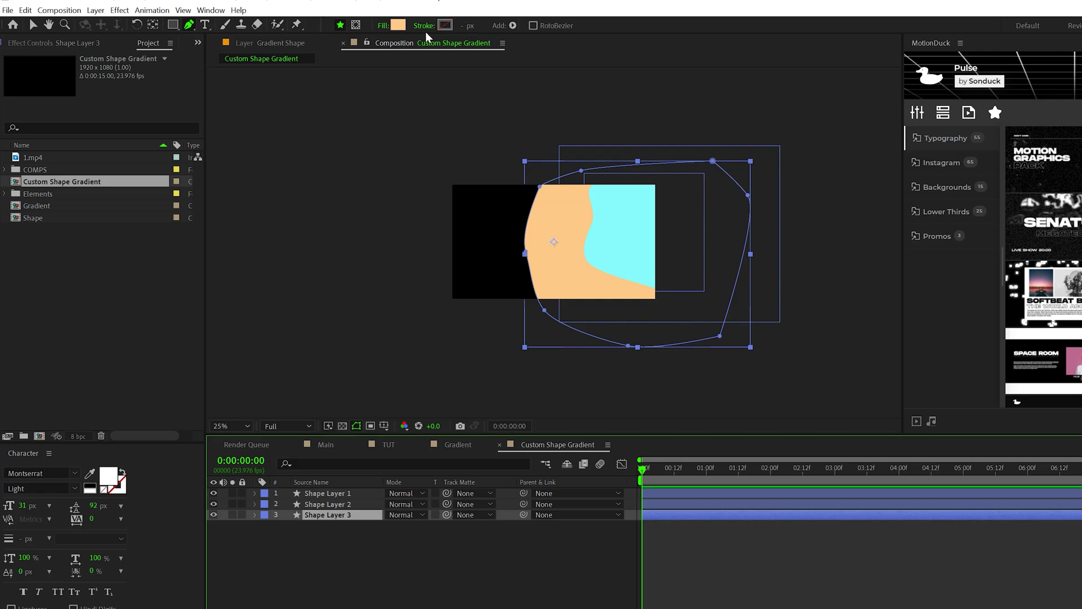
left_click(398, 25)
left_click_drag(1003, 282, 1003, 237)
key("Return")
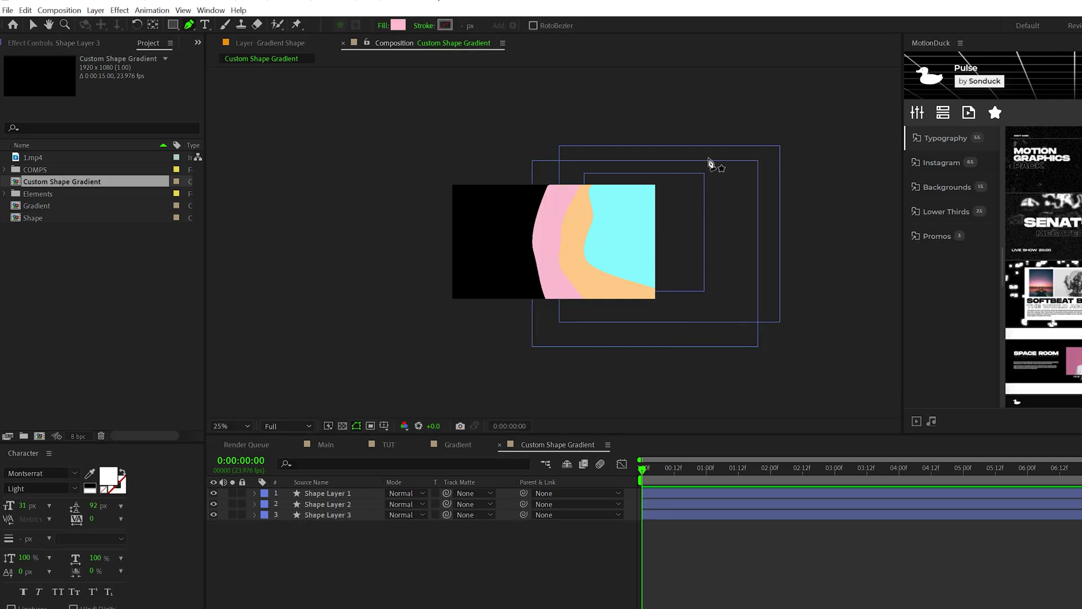
Draw a fourth wavy shape with a bright orange fill at the bottom of the stack
left_click(708, 159)
left_click(555, 158)
left_click_drag(504, 180, 491, 225)
left_click(500, 222)
left_click(496, 292)
left_click(511, 323)
left_click_drag(604, 342, 640, 343)
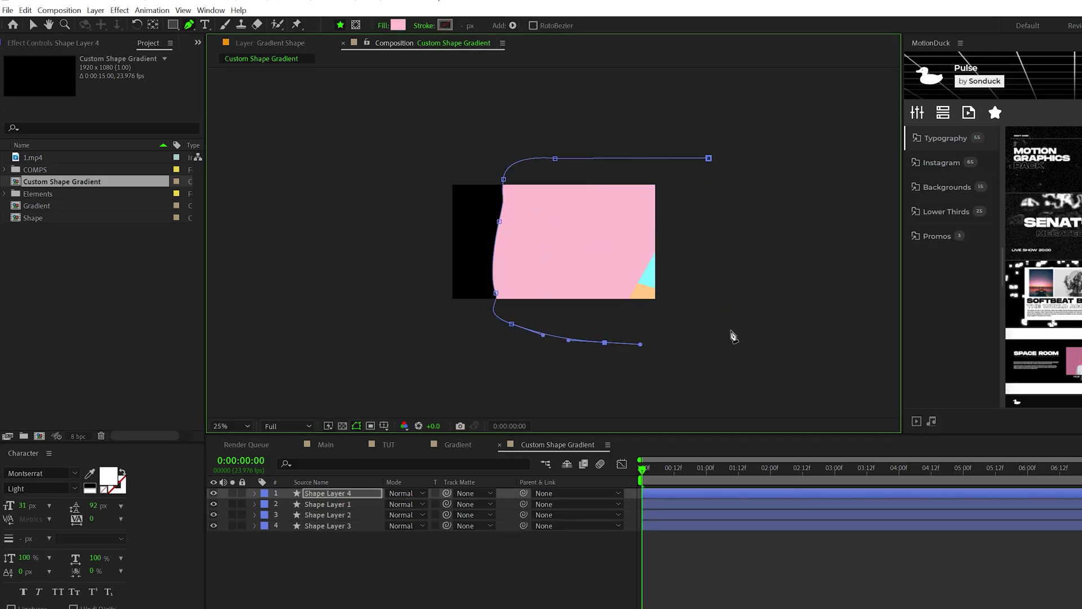
left_click_drag(731, 331, 741, 218)
left_click(710, 160)
left_click_drag(317, 499, 316, 541)
left_click(397, 26)
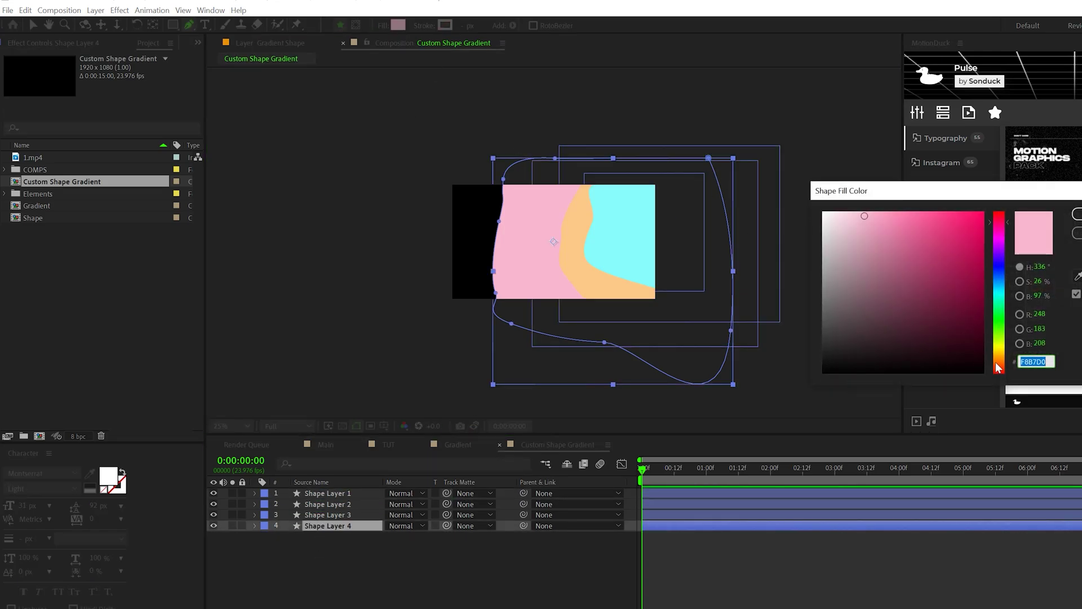
left_click(996, 364)
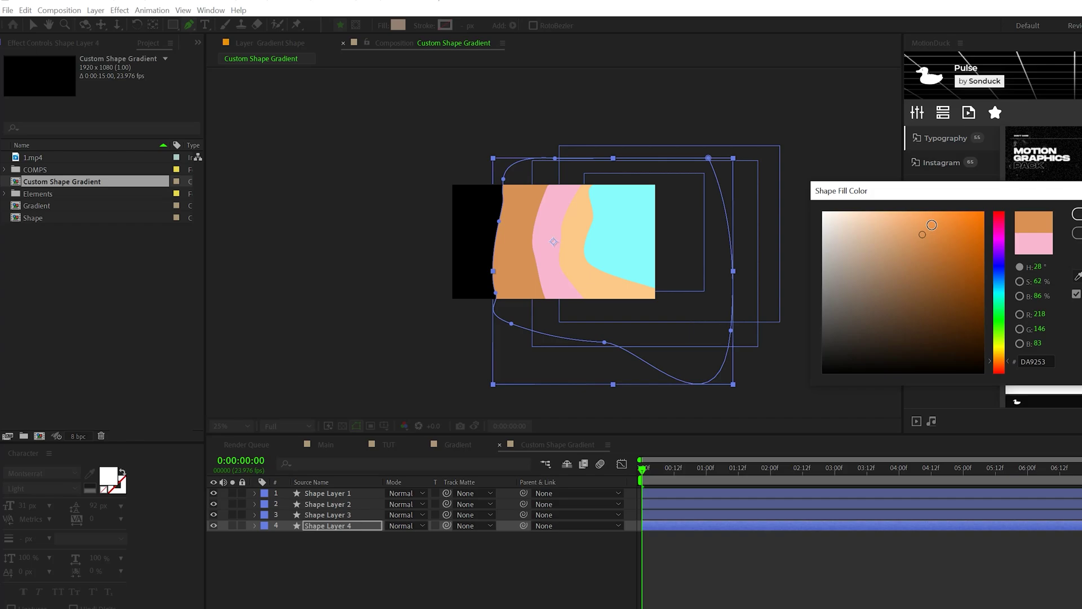
left_click_drag(932, 224, 933, 211)
Draw a closed wavy path over the comp's top left
key("Return")
left_click(386, 556)
key("period")
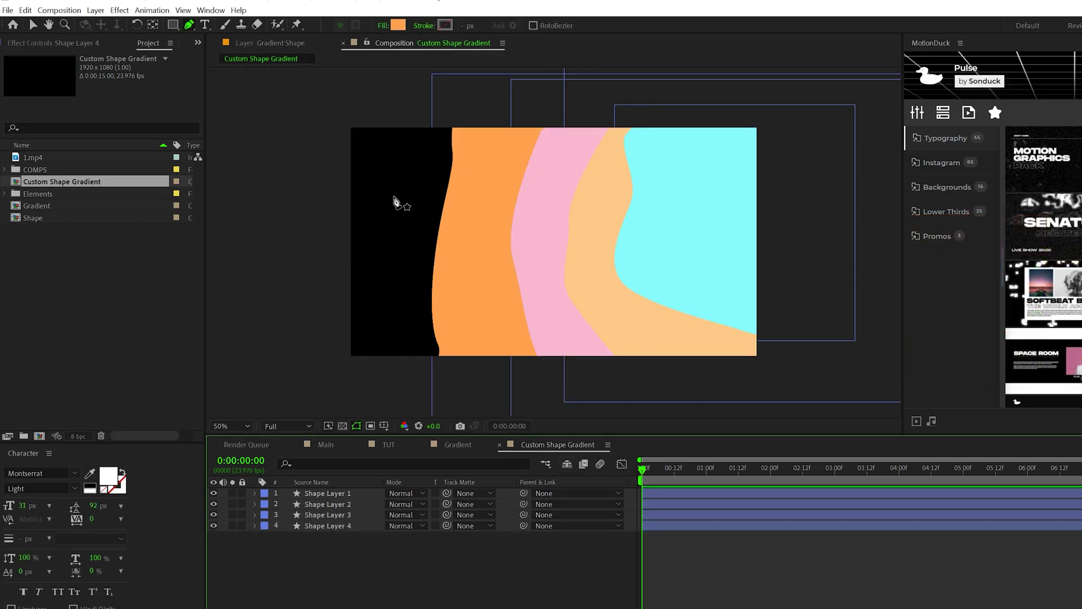
left_click(280, 166)
left_click(338, 107)
left_click(327, 209)
left_click(420, 221)
left_click(471, 193)
left_click(464, 110)
left_click(390, 105)
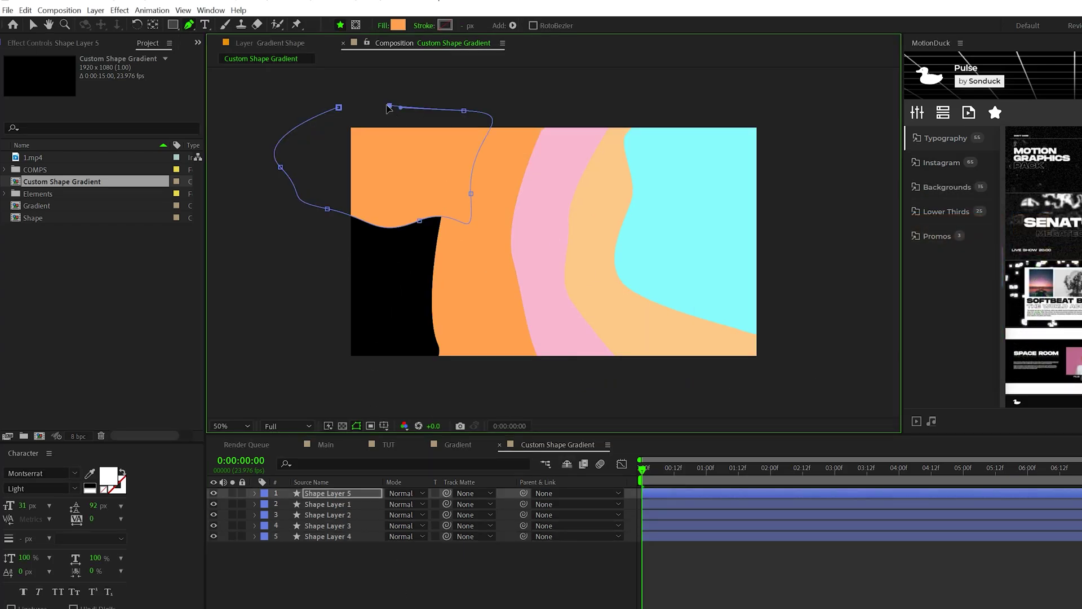
left_click(338, 107)
Fill the top-left shape with solid near-black 101010
left_click(414, 26)
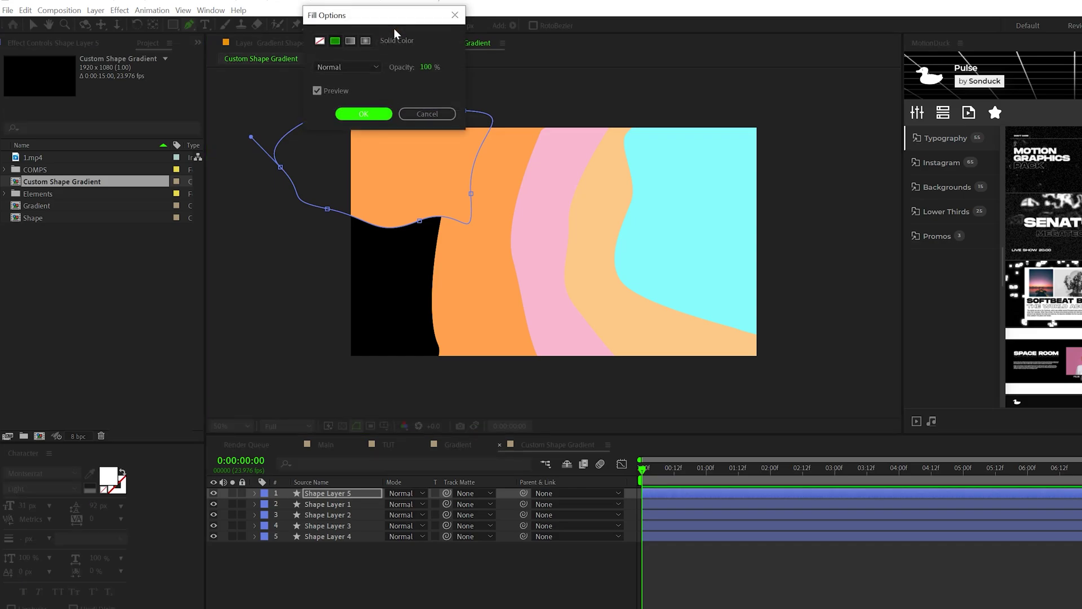
left_click(362, 111)
left_click(398, 26)
type("101010")
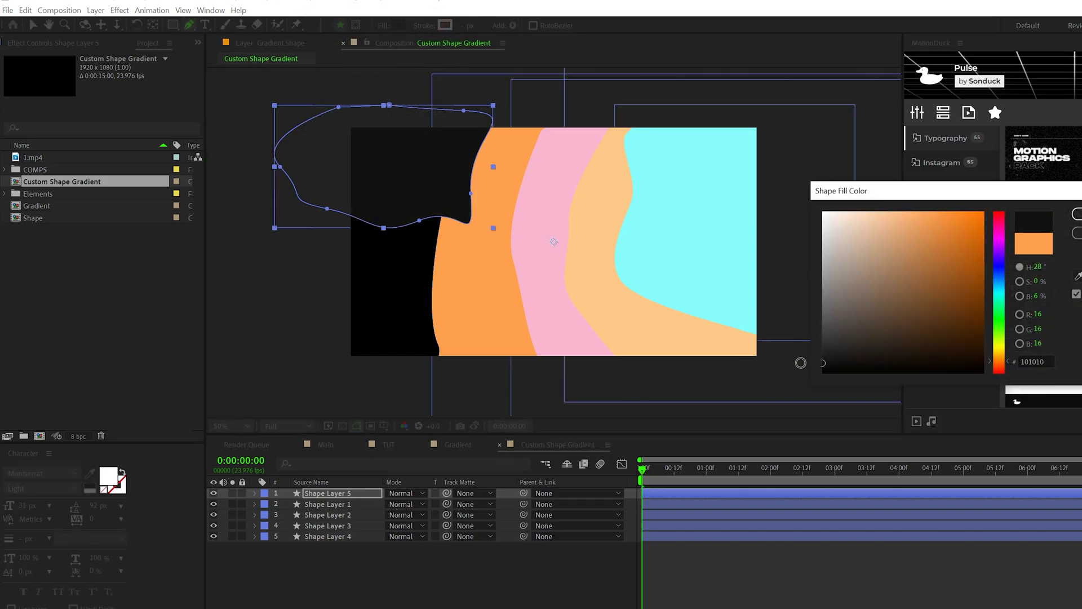
key("Return")
Draw a dark brown (591E00) shape at the bottom left and move Shape Layer 6 to the bottom
left_click(302, 207)
left_click(487, 193)
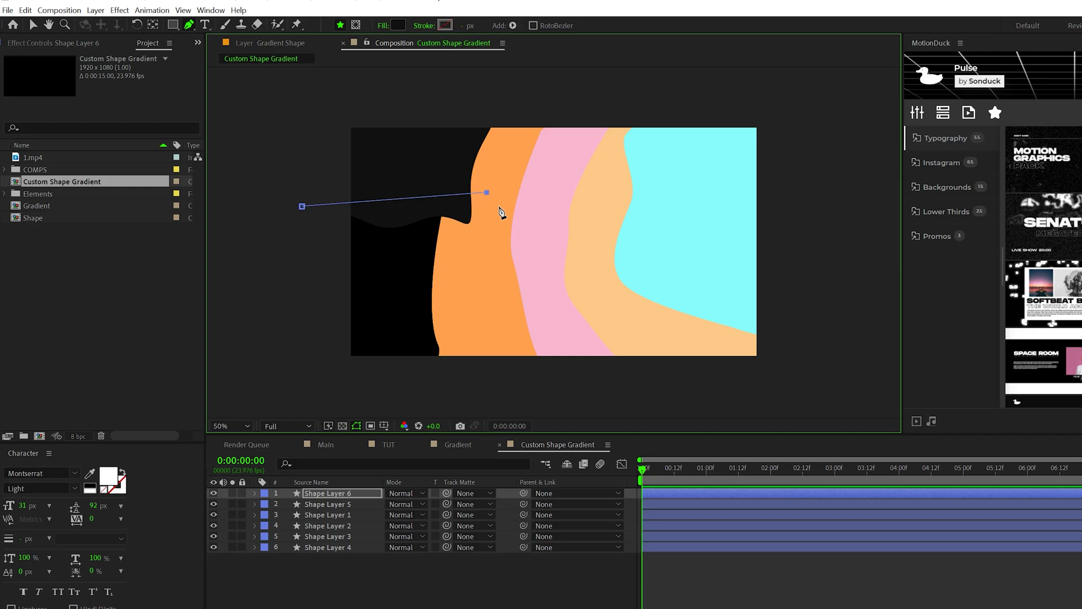
left_click(505, 352)
left_click(469, 397)
left_click(299, 365)
left_click(301, 207)
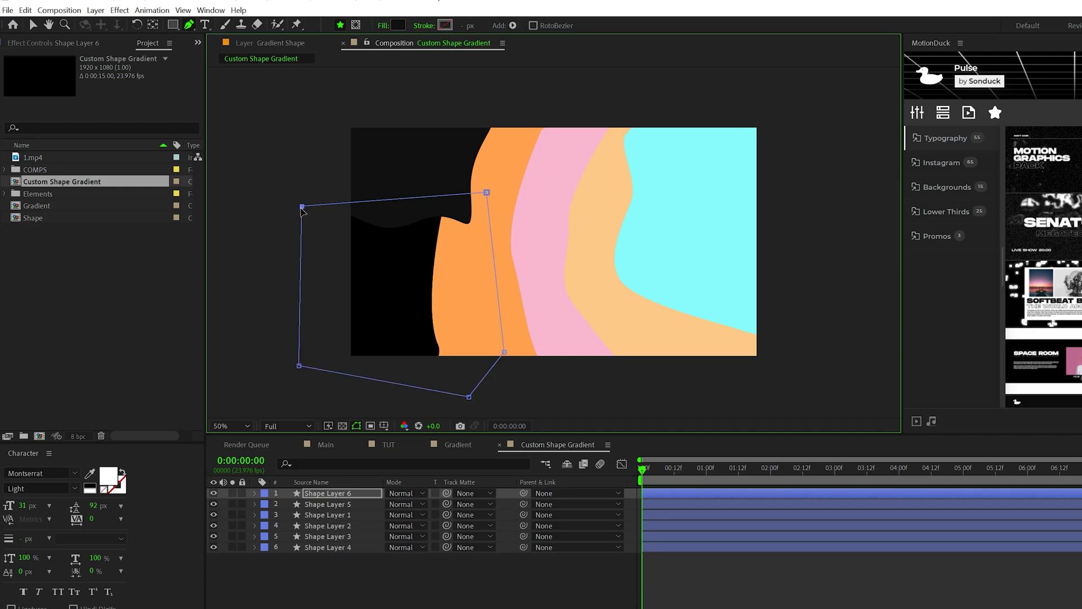
left_click(398, 24)
left_click(998, 363)
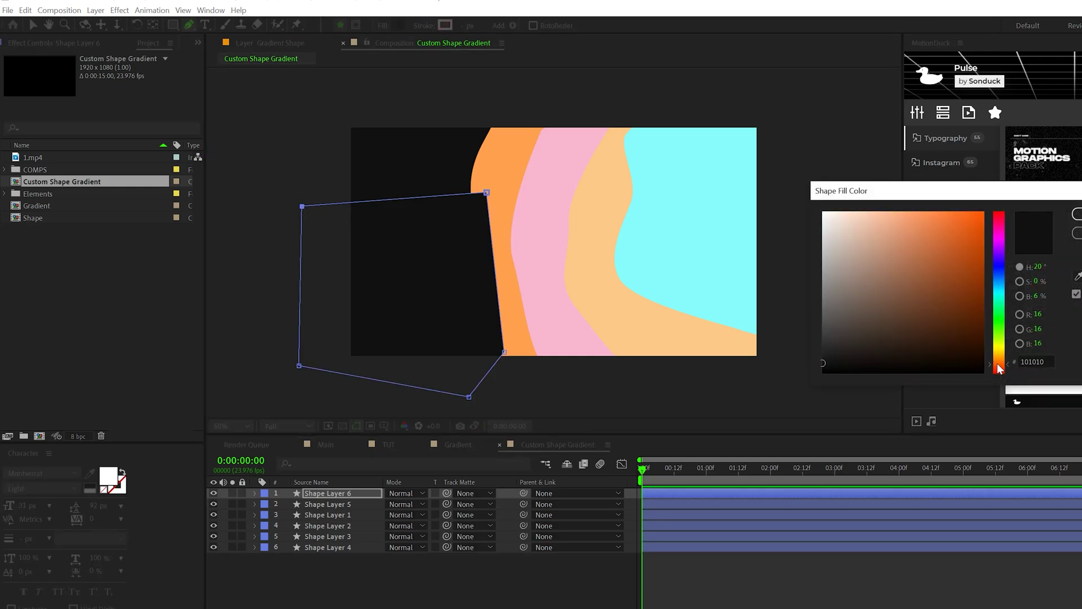
left_click(992, 316)
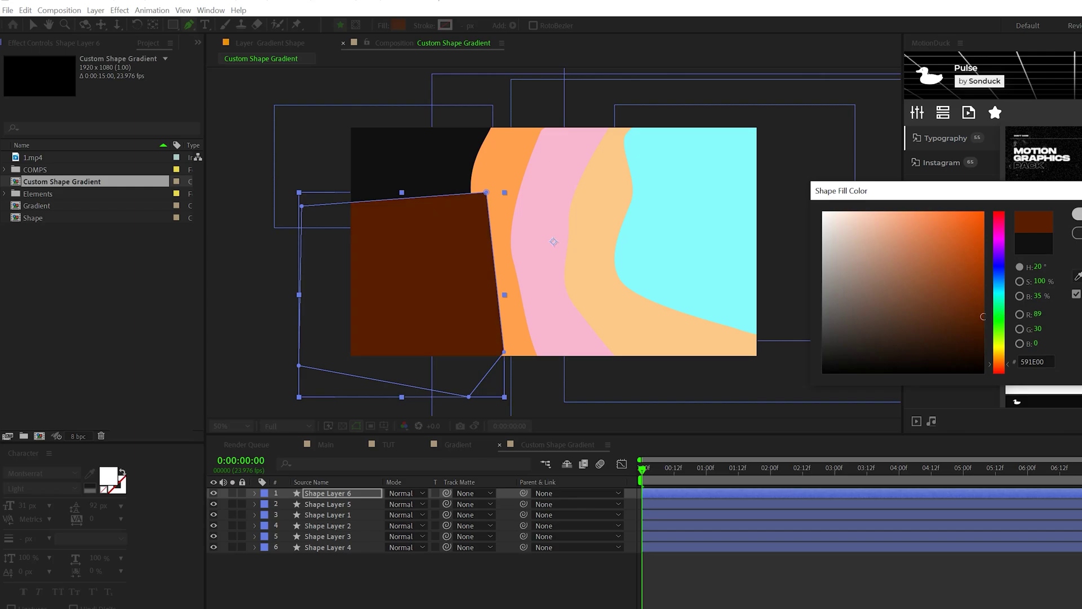
key("Return")
left_click_drag(337, 493, 342, 552)
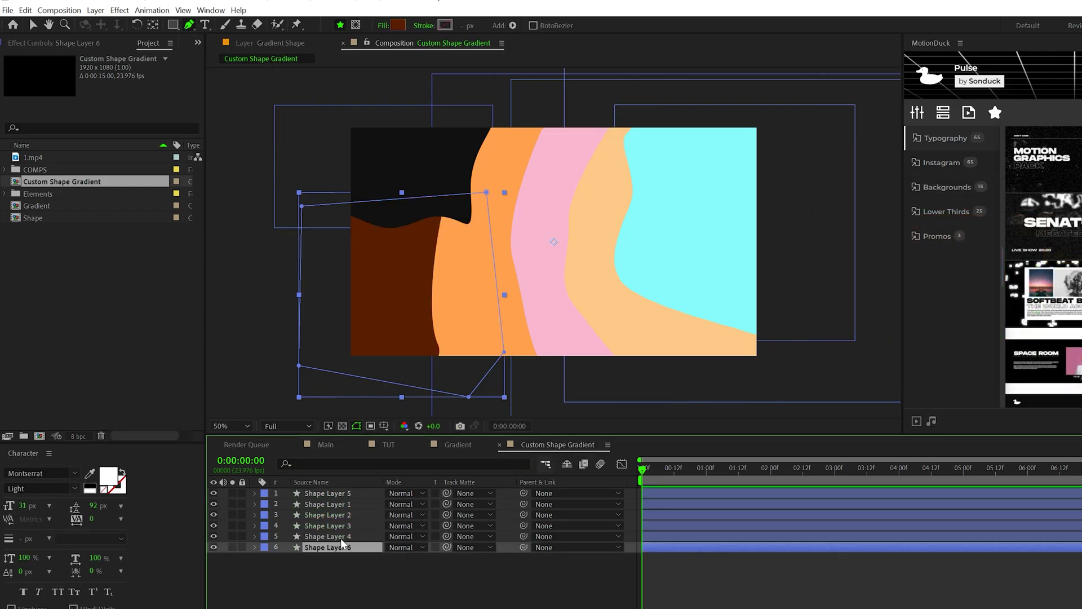
left_click(299, 606)
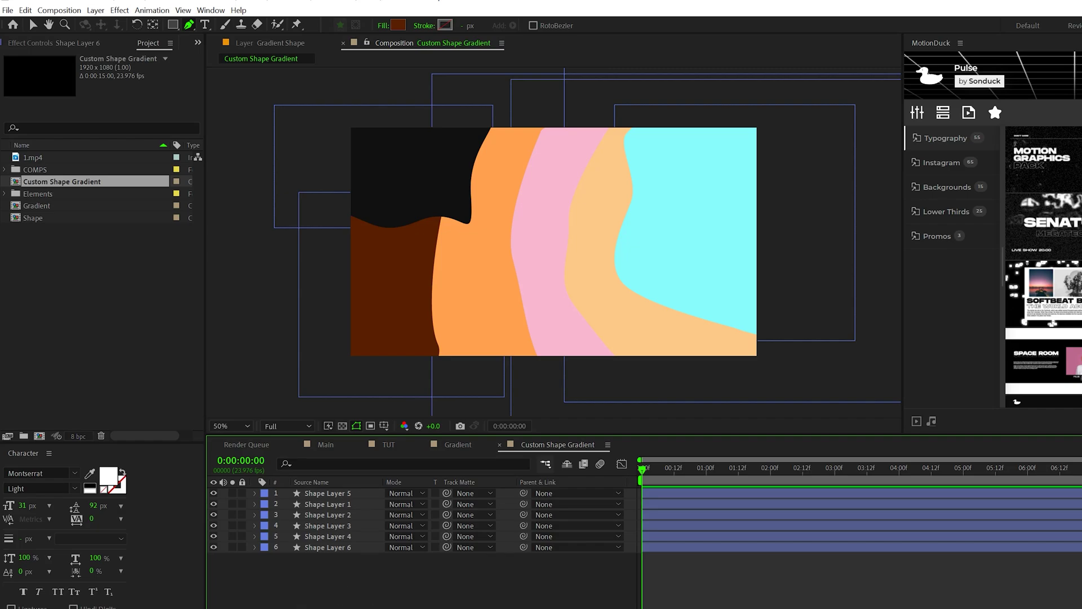
Add an adjustment layer with Gaussian Blur at 700 Blurriness over the colour bands
key("ctrl+alt+y")
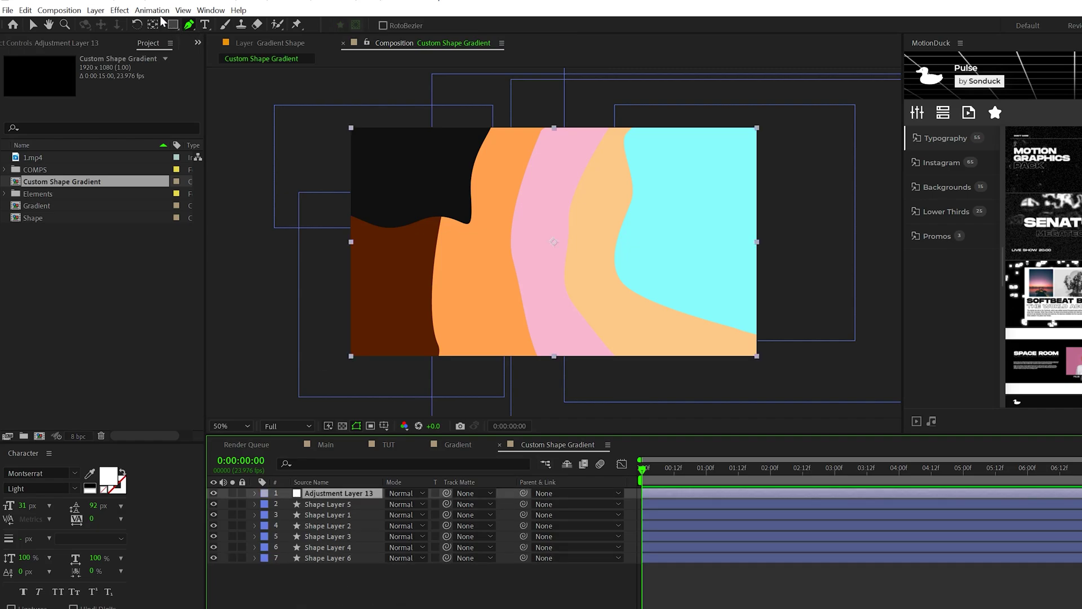
left_click(120, 10)
mouse_move(161, 93)
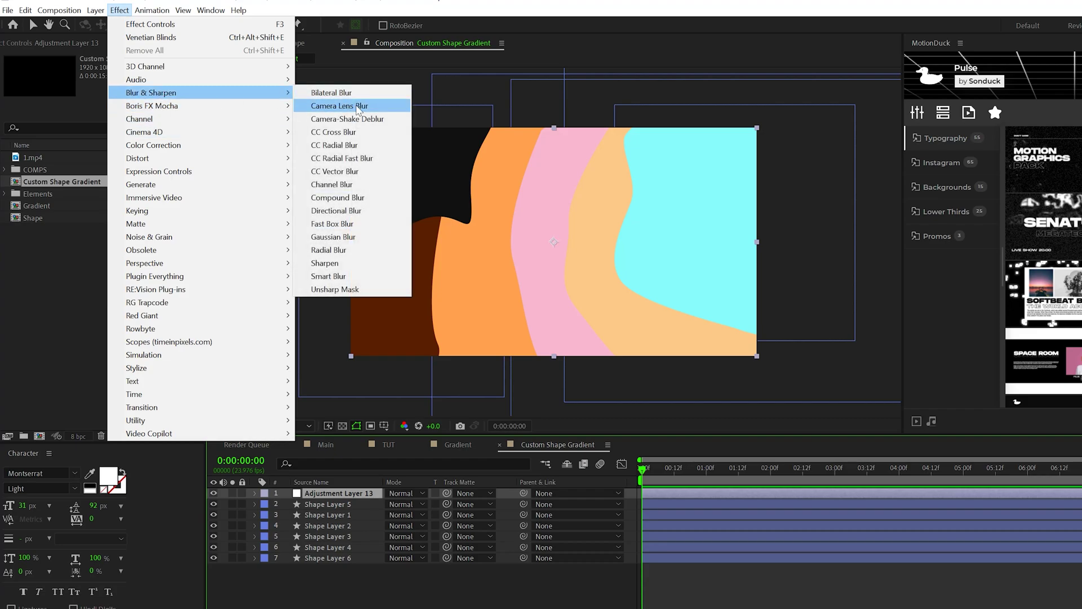
left_click(338, 237)
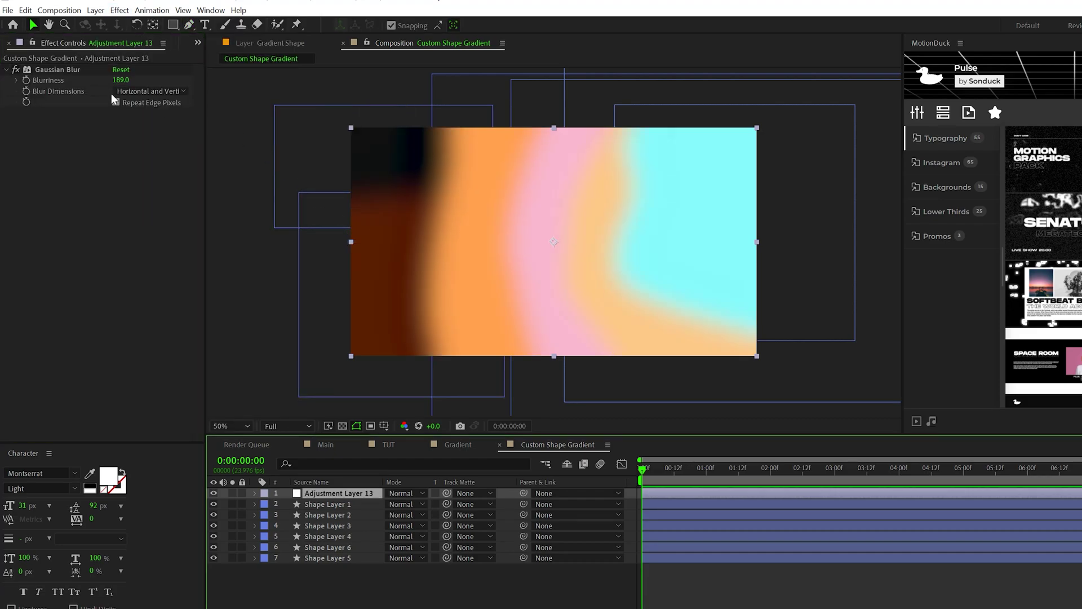
left_click(120, 80)
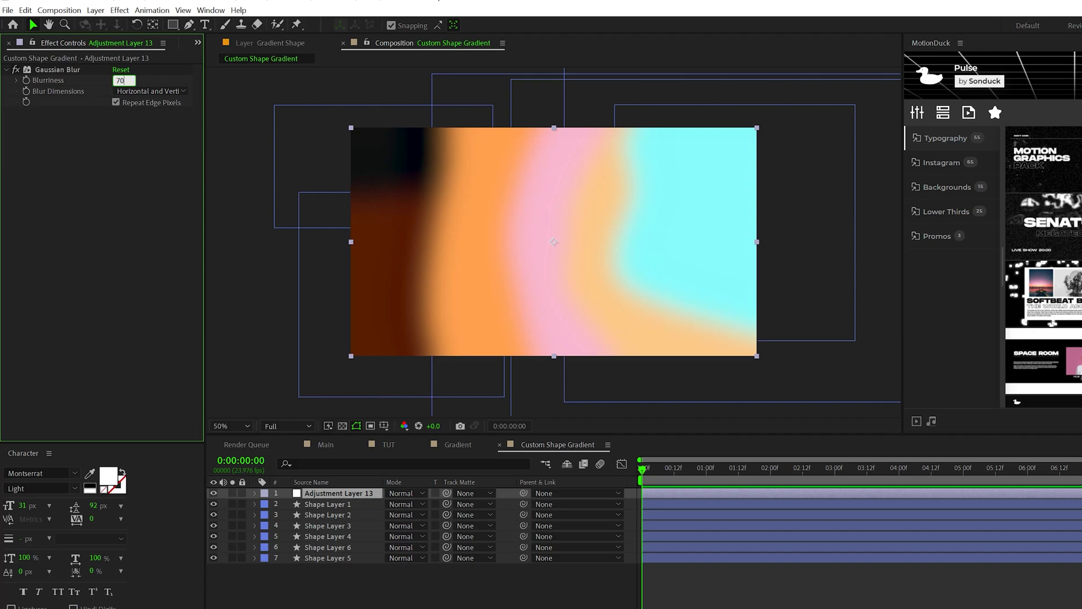
type("700")
key("Return")
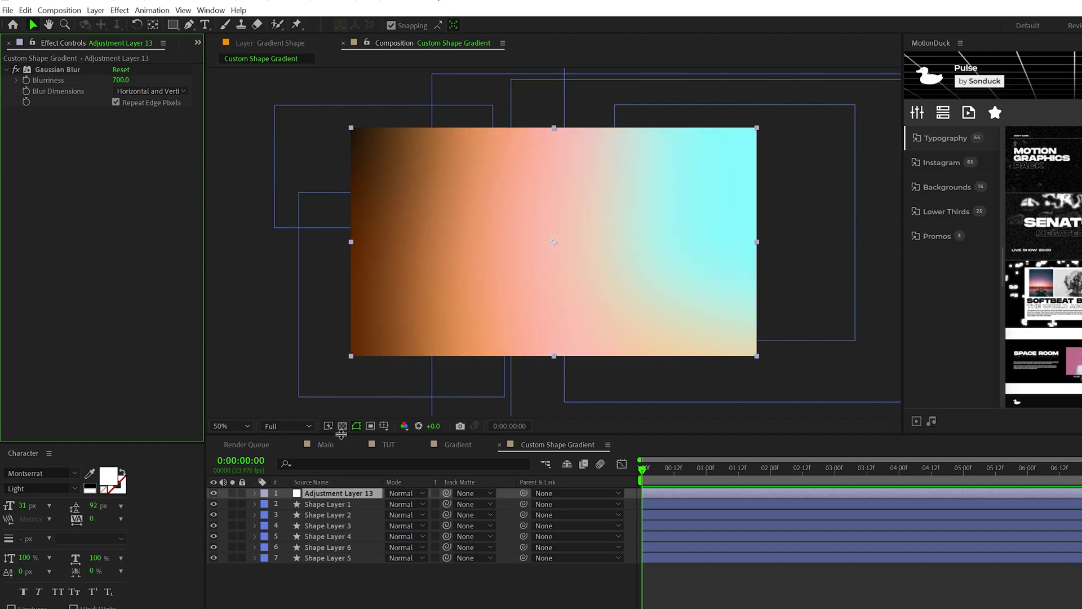
Add Noise HLS grain to the adjustment layer at 10% Lightness
left_click(332, 557)
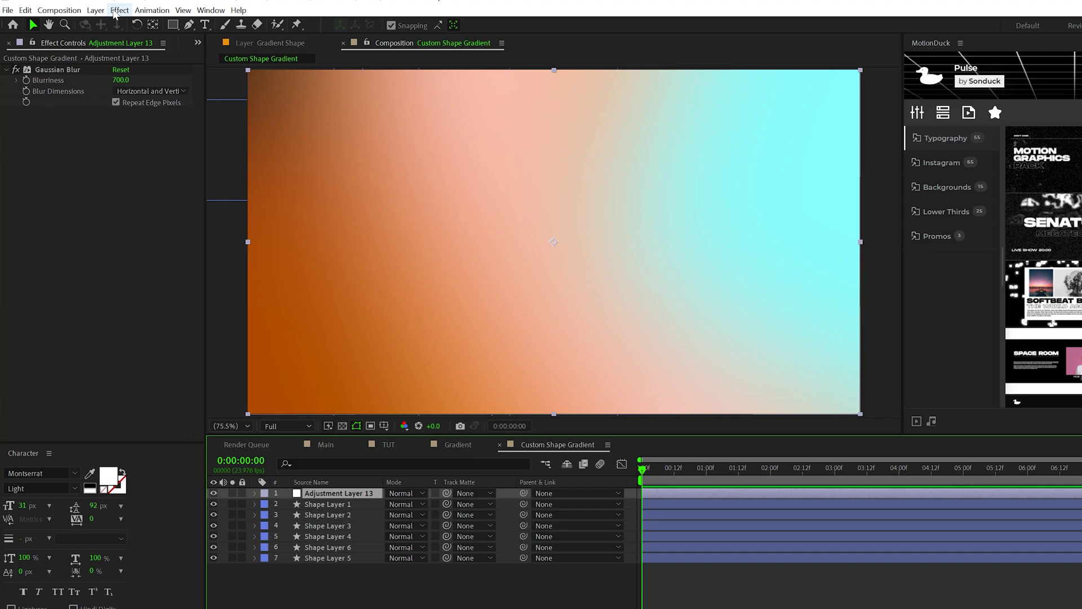
left_click(119, 10)
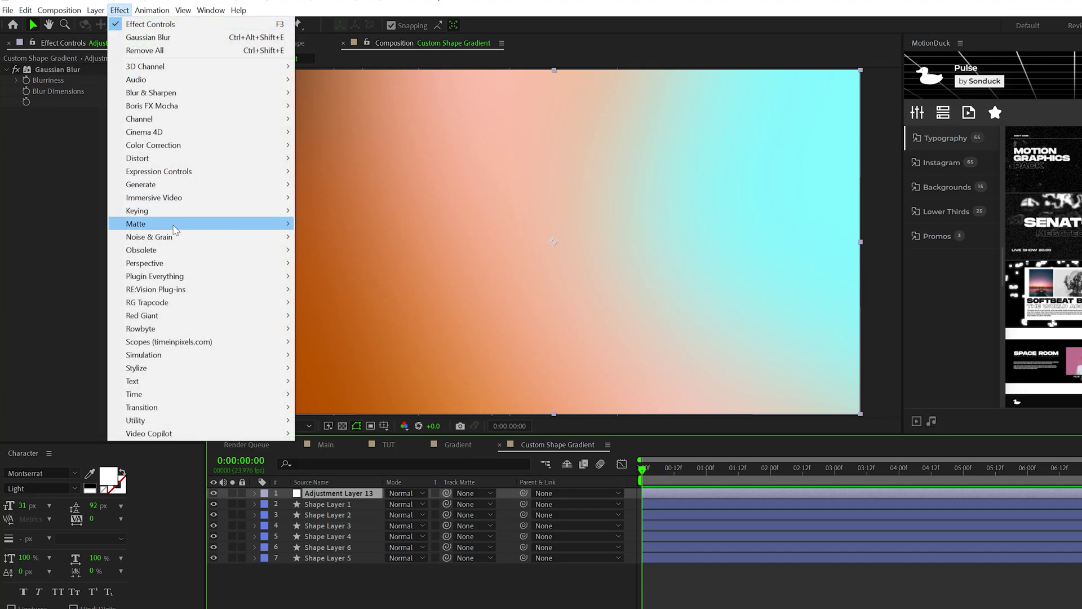
mouse_move(172, 237)
left_click(341, 343)
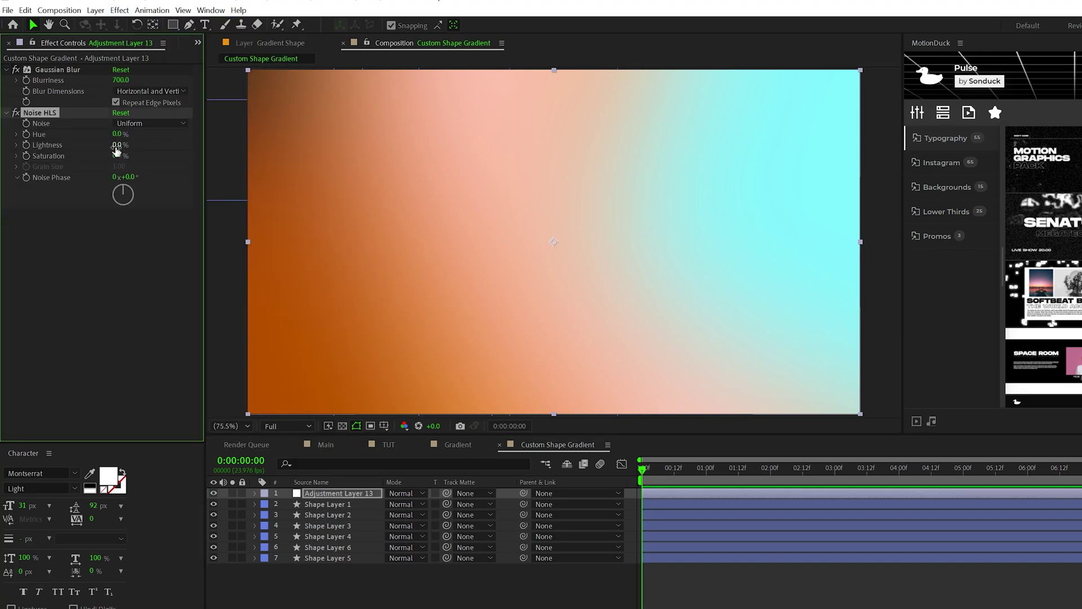
left_click(117, 145)
type("10")
left_click(129, 230)
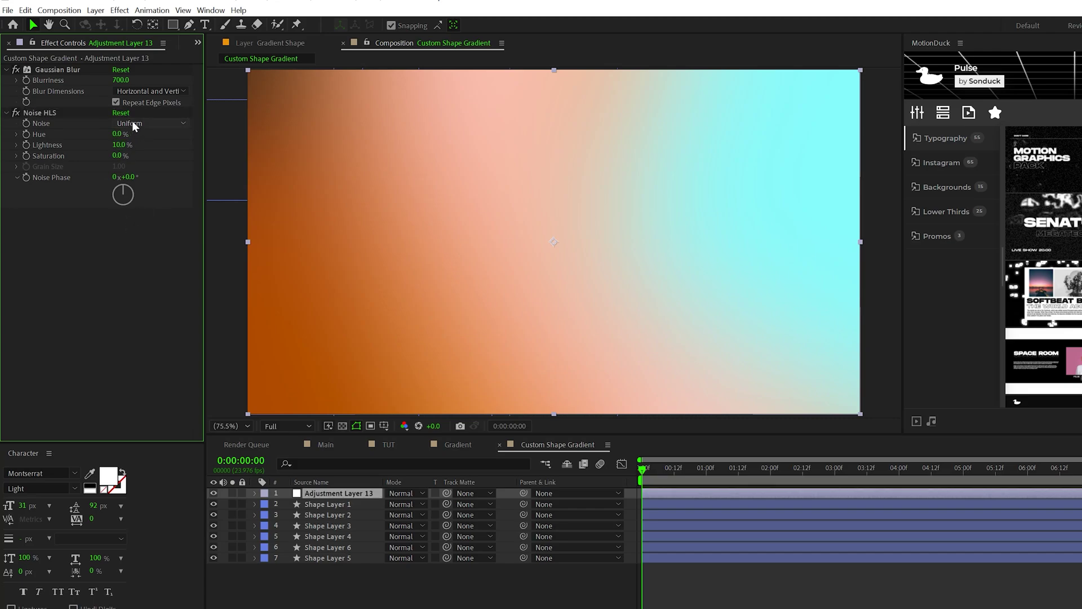
left_click(132, 124)
left_click(149, 163)
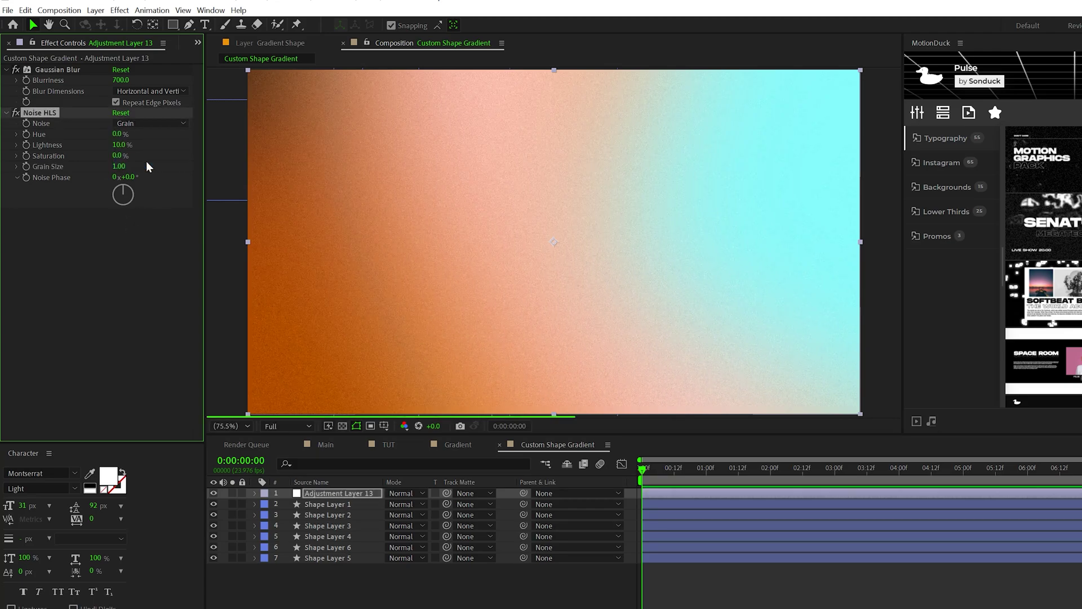
Add Curves with an S-curve contrast boost, then return to the TUT comp
left_click(119, 10)
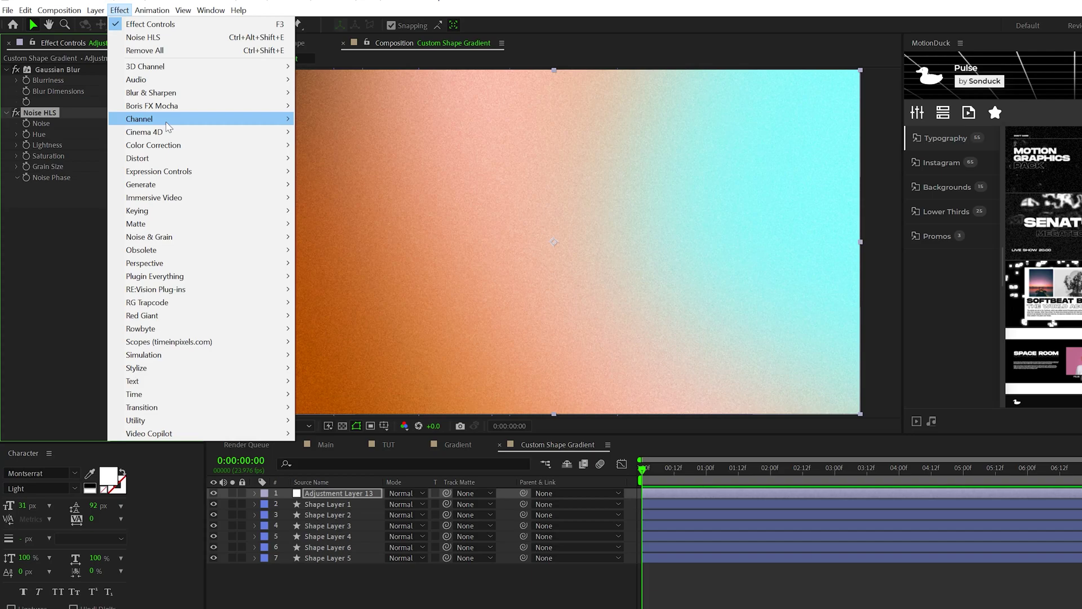
mouse_move(164, 150)
left_click(327, 381)
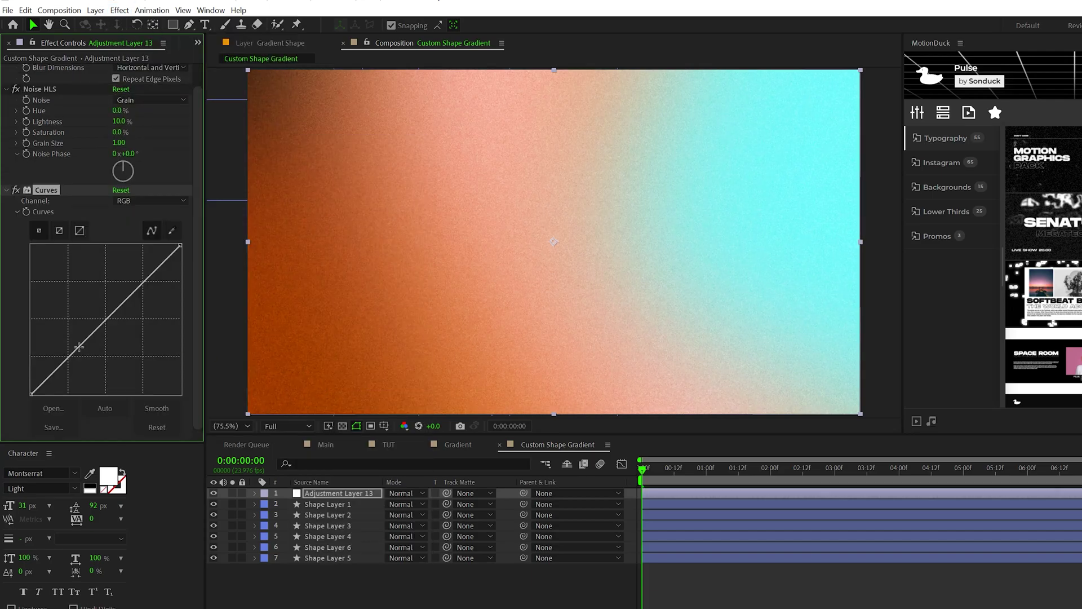
left_click_drag(84, 352, 92, 355)
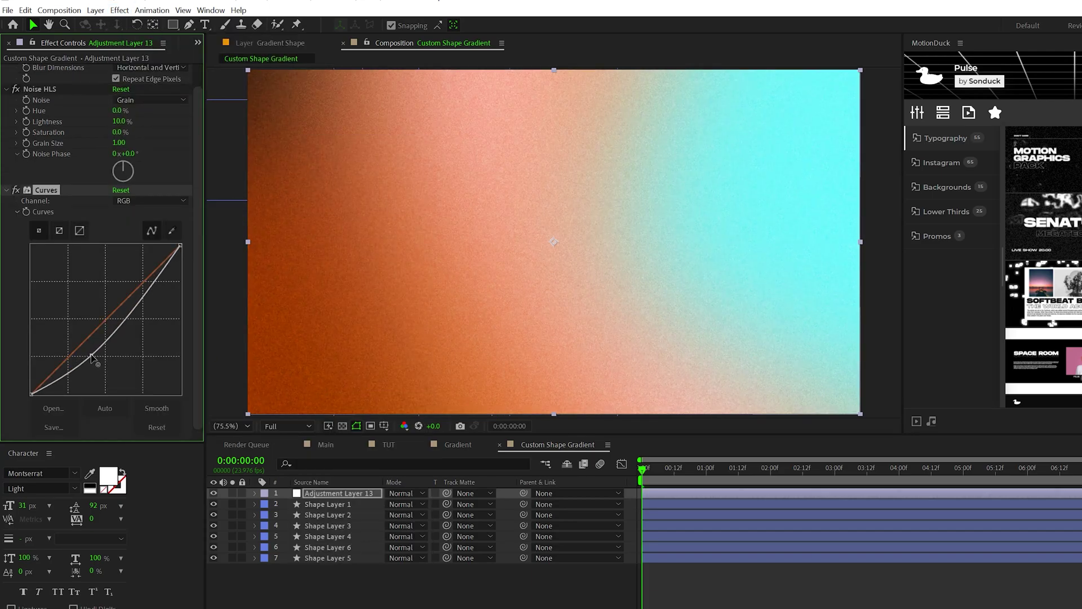
left_click(155, 280)
left_click_drag(155, 280, 138, 288)
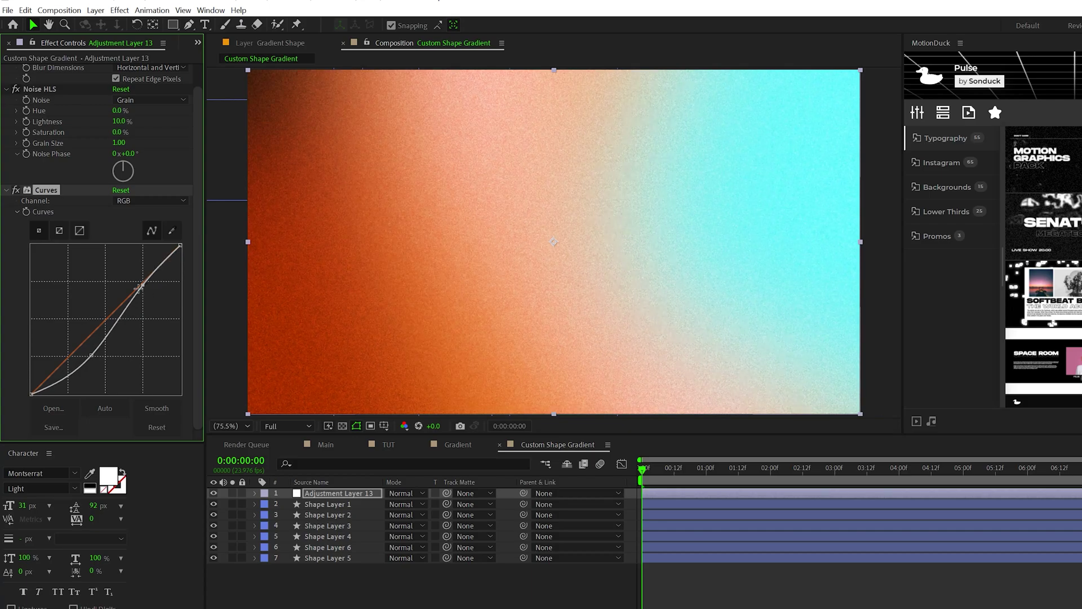
left_click(388, 445)
left_click(144, 43)
Add Custom Shape Gradient to TUT as layer 2 with Track Matte set to 3. Shape
left_click_drag(52, 182, 319, 503)
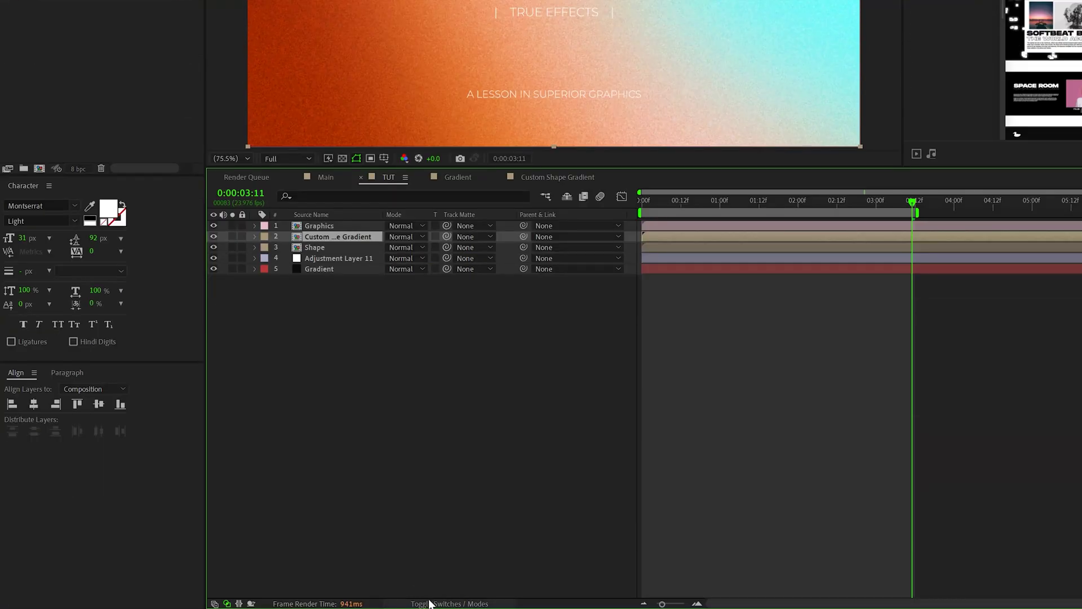
left_click(429, 603)
left_click(430, 603)
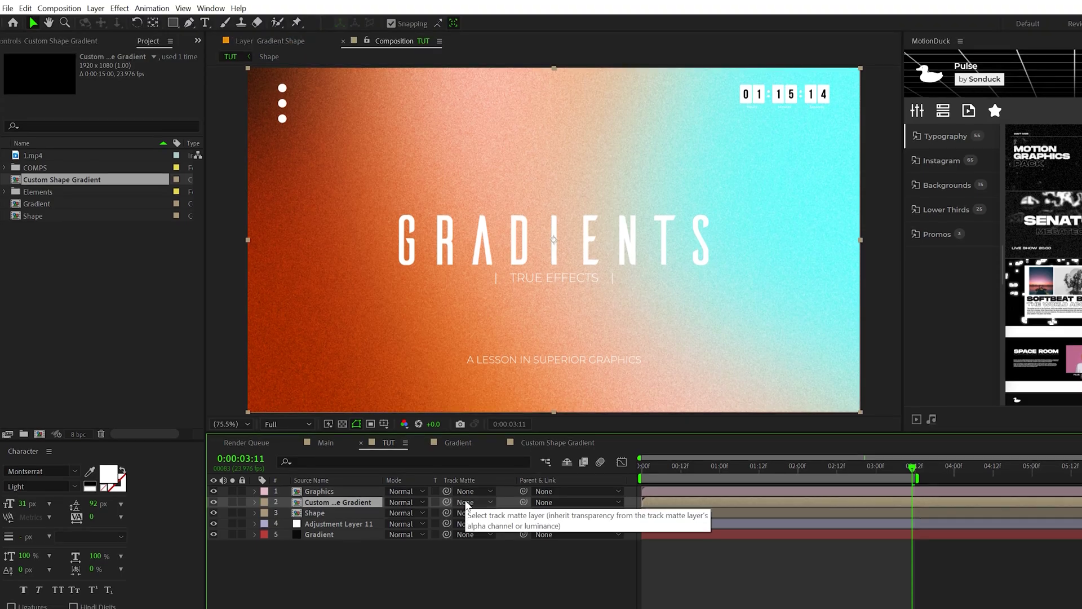
left_click(466, 503)
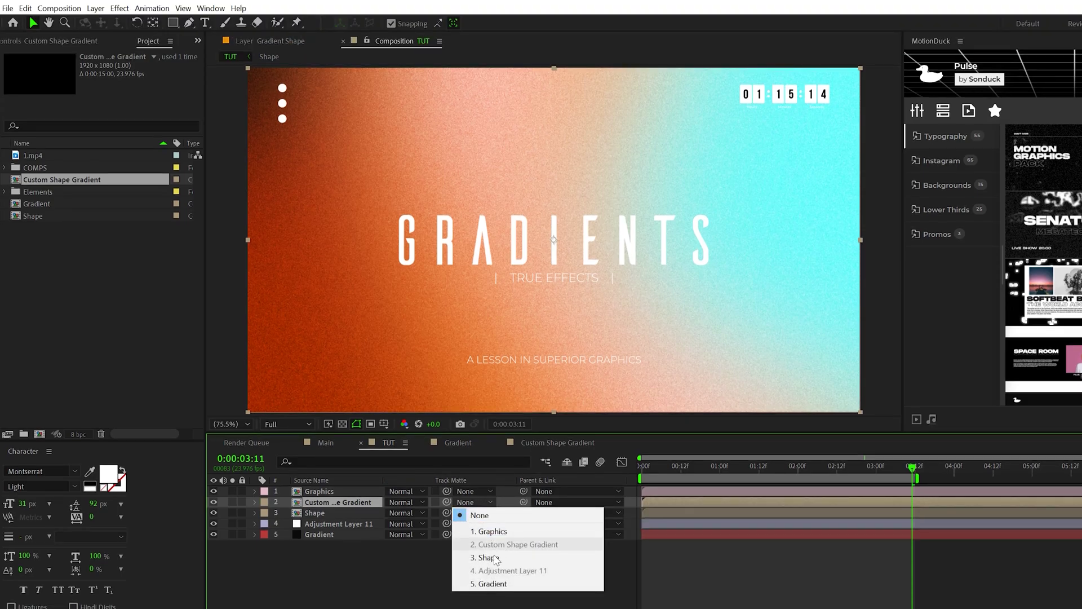
left_click(504, 559)
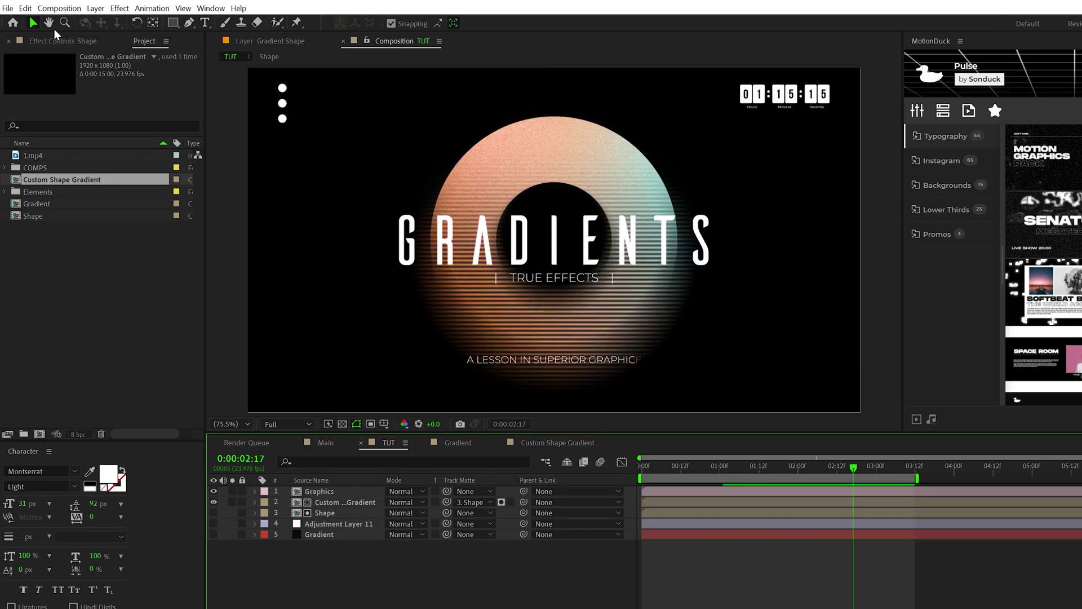
Add a null parenting the gradient and Shape layers, with a time*20 rotation expression
left_click(96, 7)
mouse_move(113, 22)
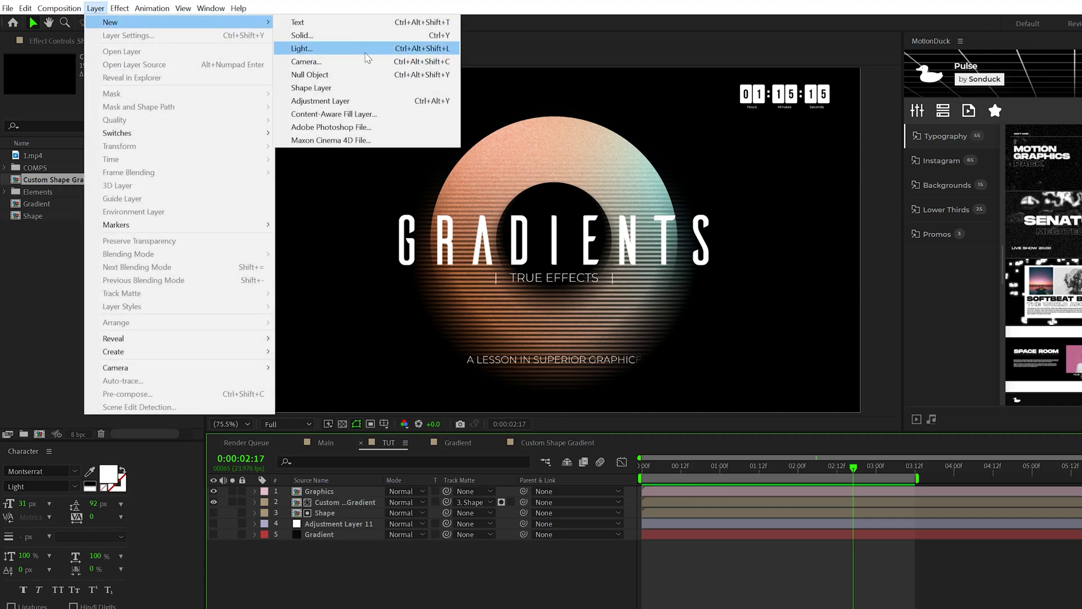
left_click(340, 79)
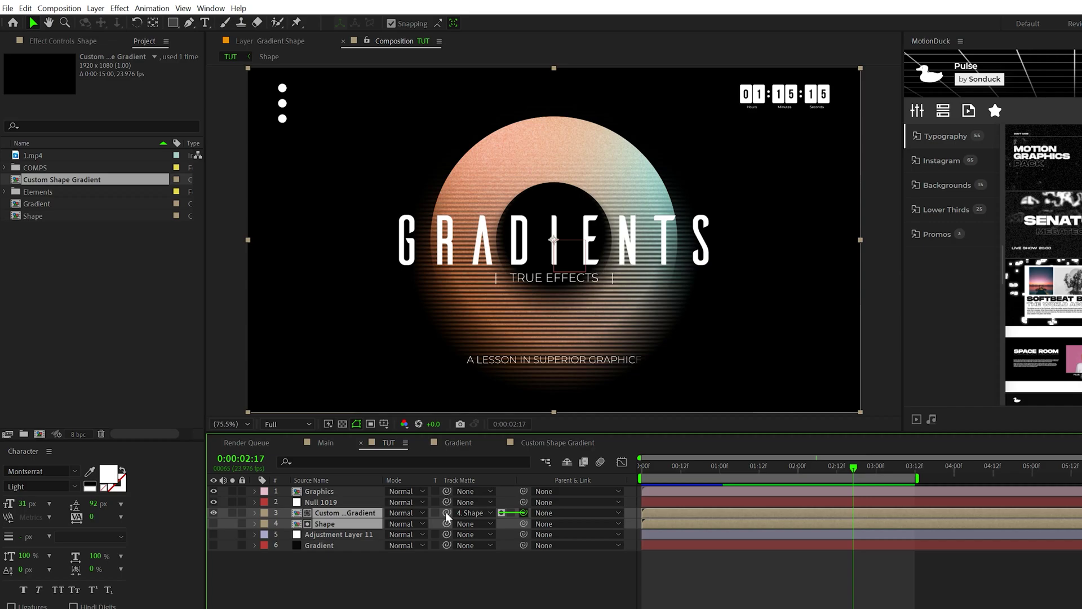
left_click_drag(447, 515, 323, 504)
key("r")
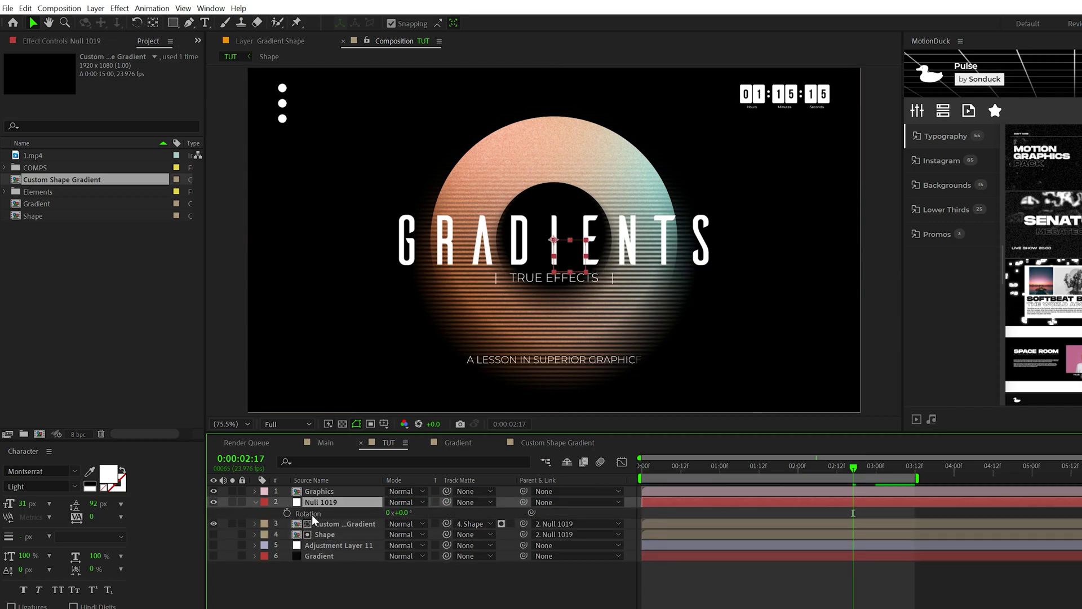
left_click(287, 514, "alt")
type("time*20")
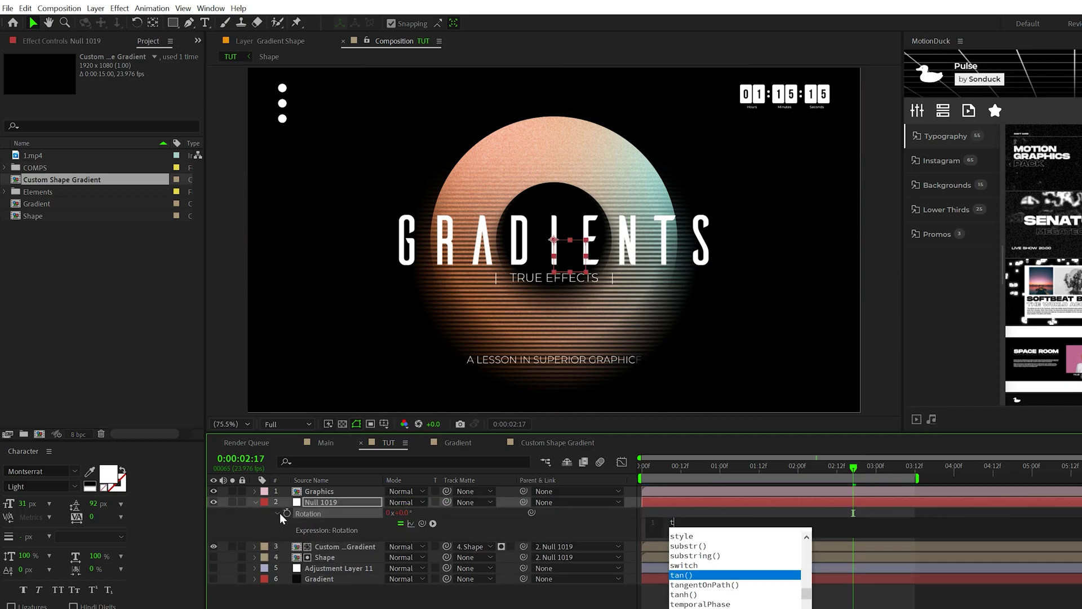
left_click(821, 479)
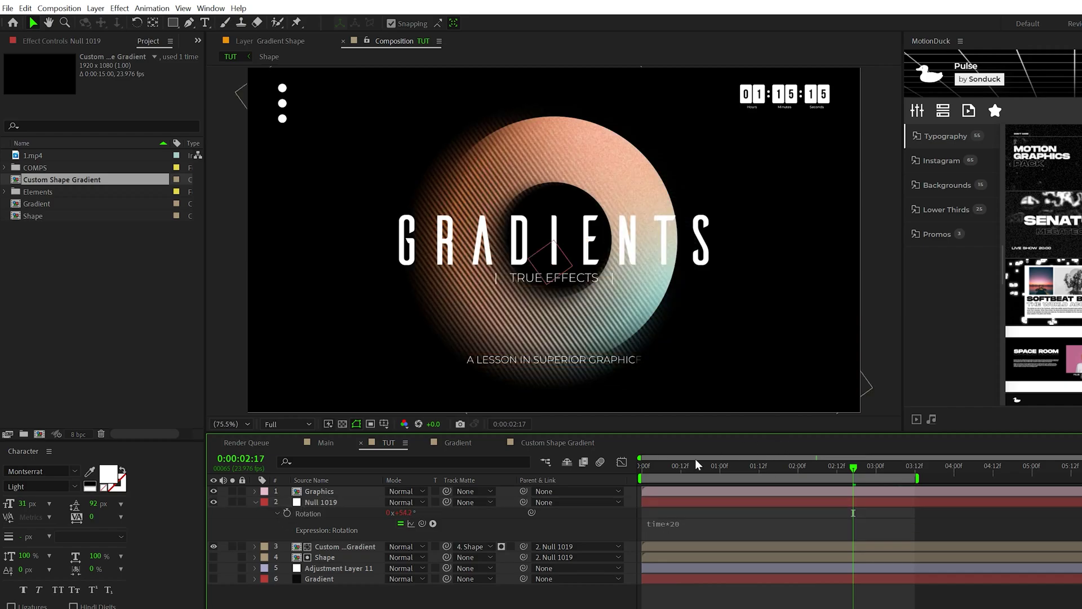
Preview the spinning ring and turn the Gradient background and Adjustment Layer 11 back on
key("space")
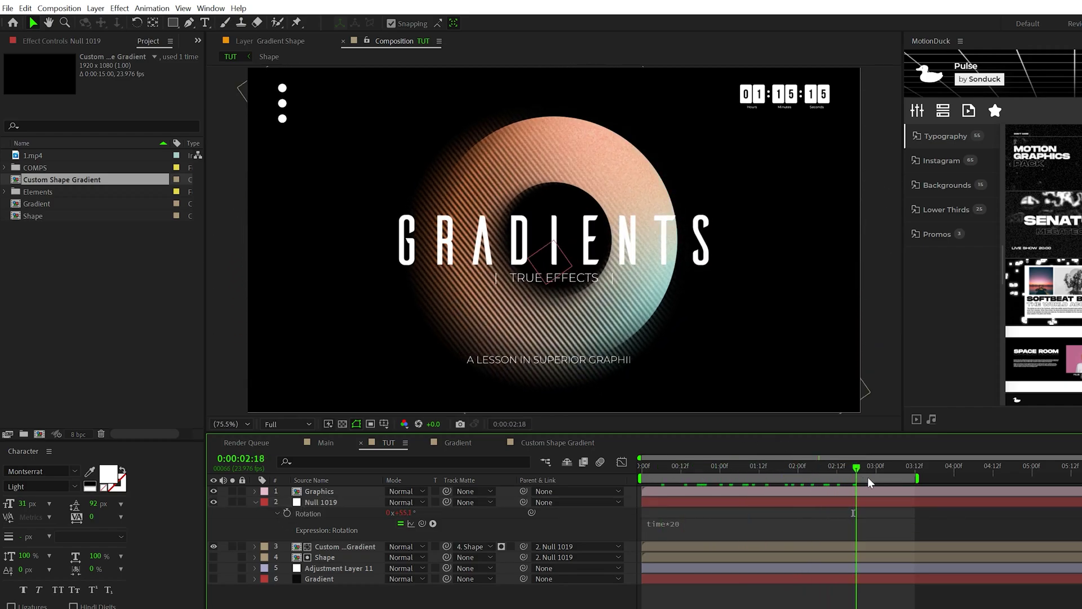
left_click(214, 579)
left_click(213, 568)
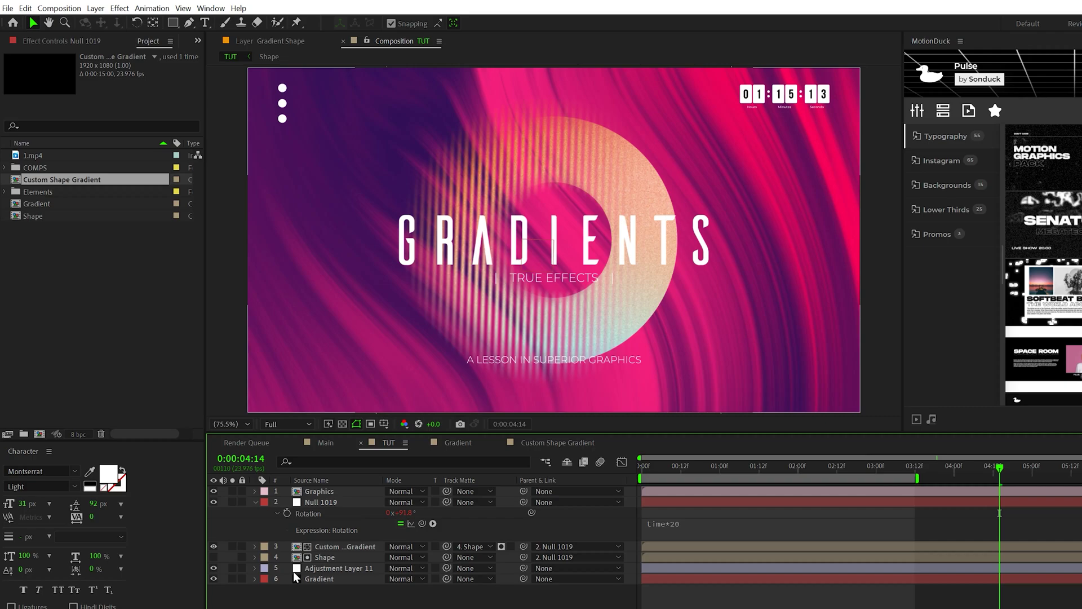
left_click(320, 442)
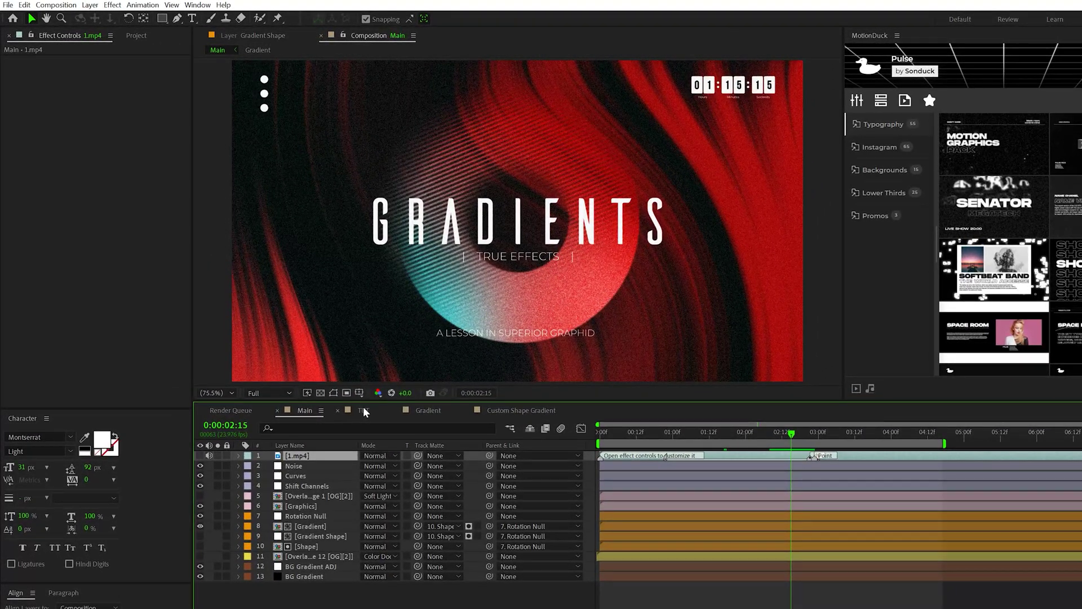
left_click(362, 410)
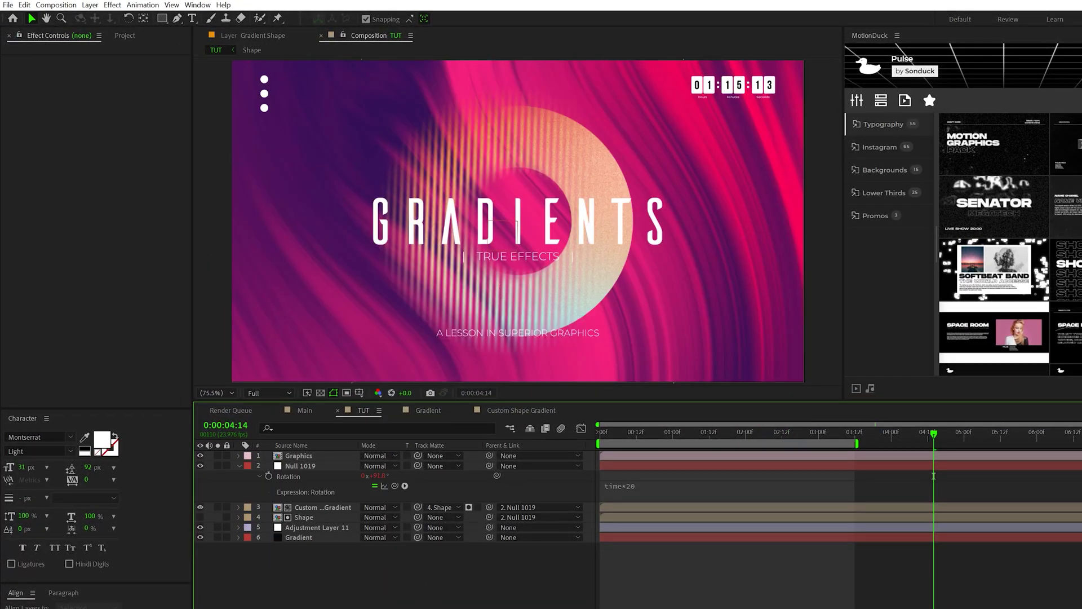
Add a new adjustment layer to TUT and apply a Curves effect to it
left_click(90, 5)
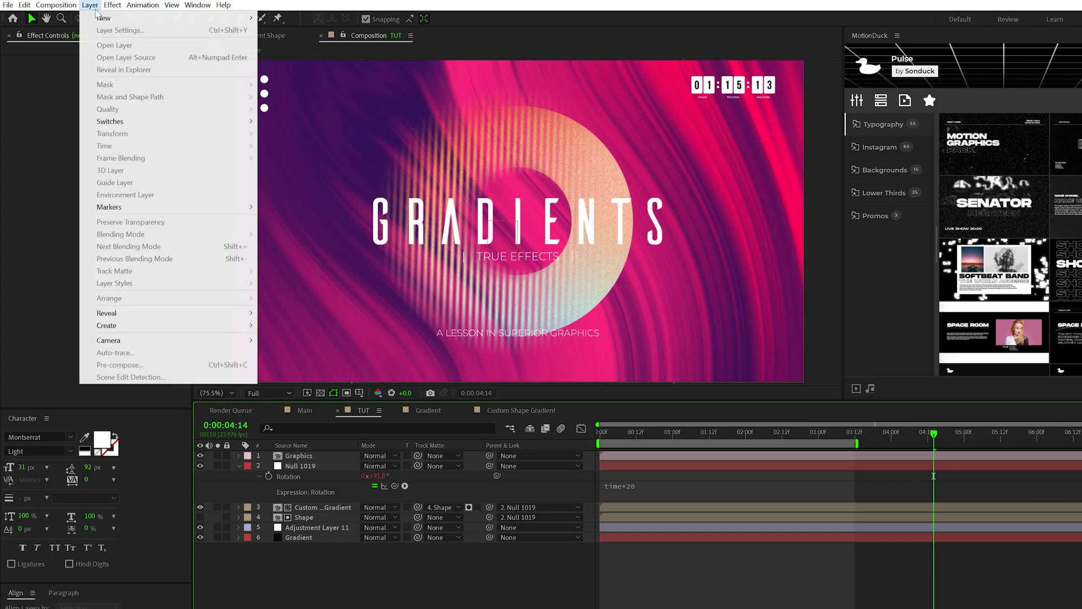
mouse_move(102, 18)
left_click(299, 91)
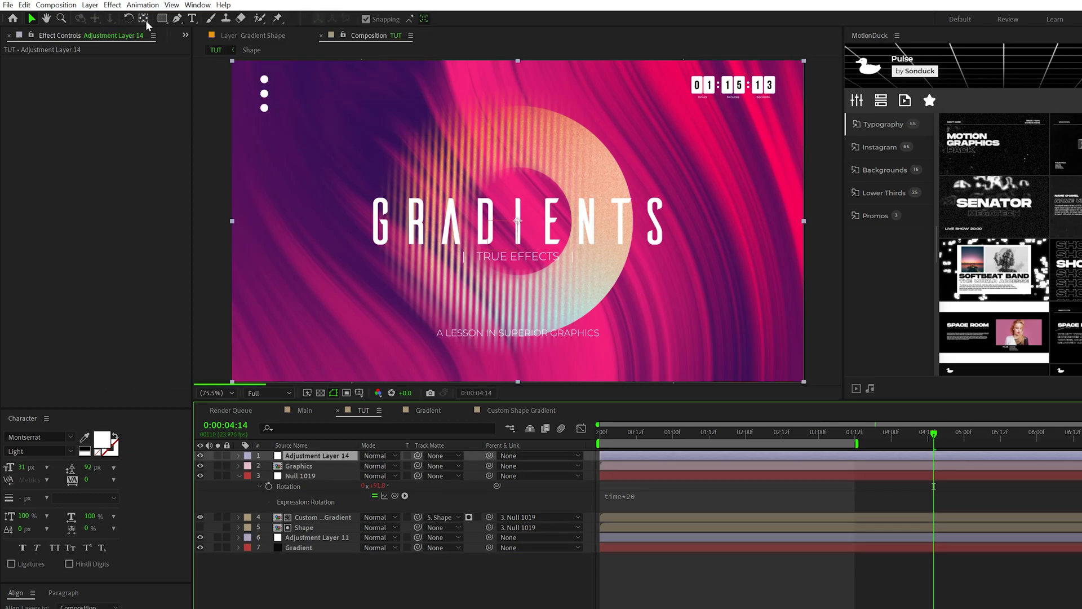
left_click(112, 5)
mouse_move(201, 135)
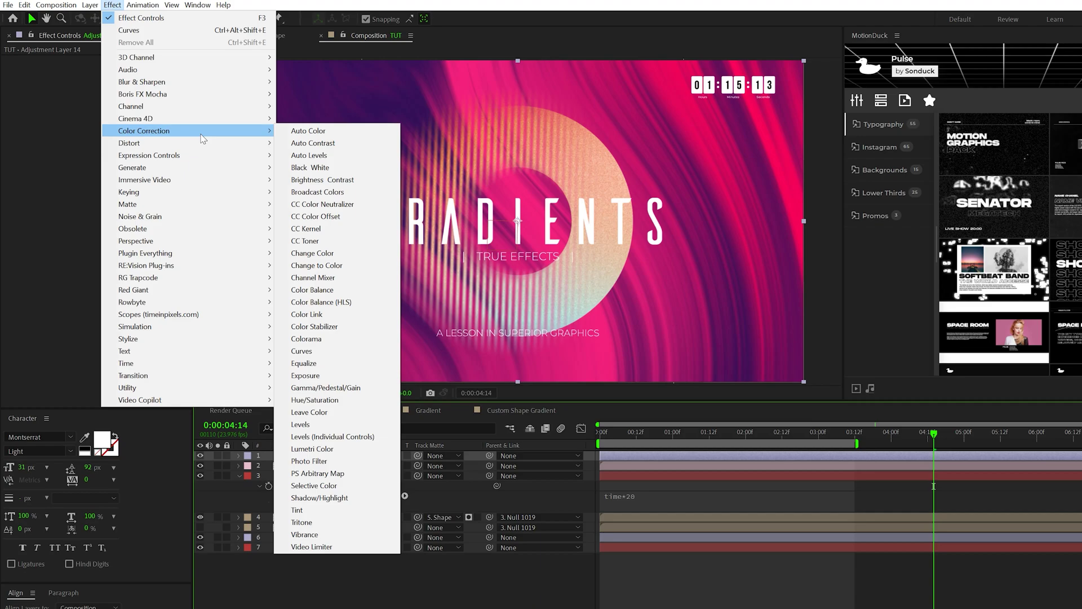
left_click(312, 350)
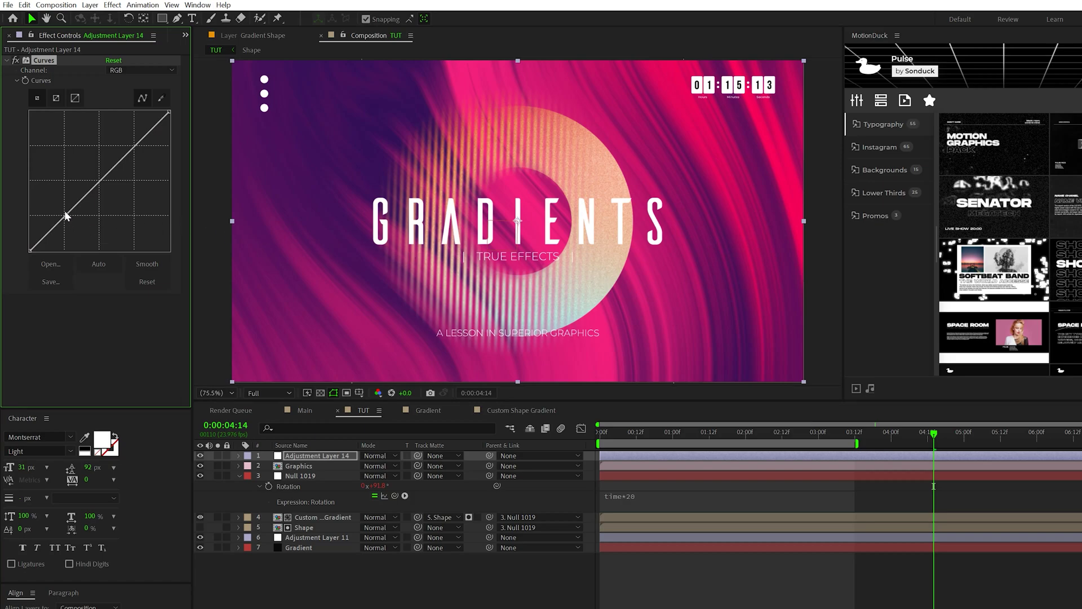
Bend the RGB curve down to darken the comp to deep red, then add another adjustment layer
left_click_drag(70, 213, 88, 218)
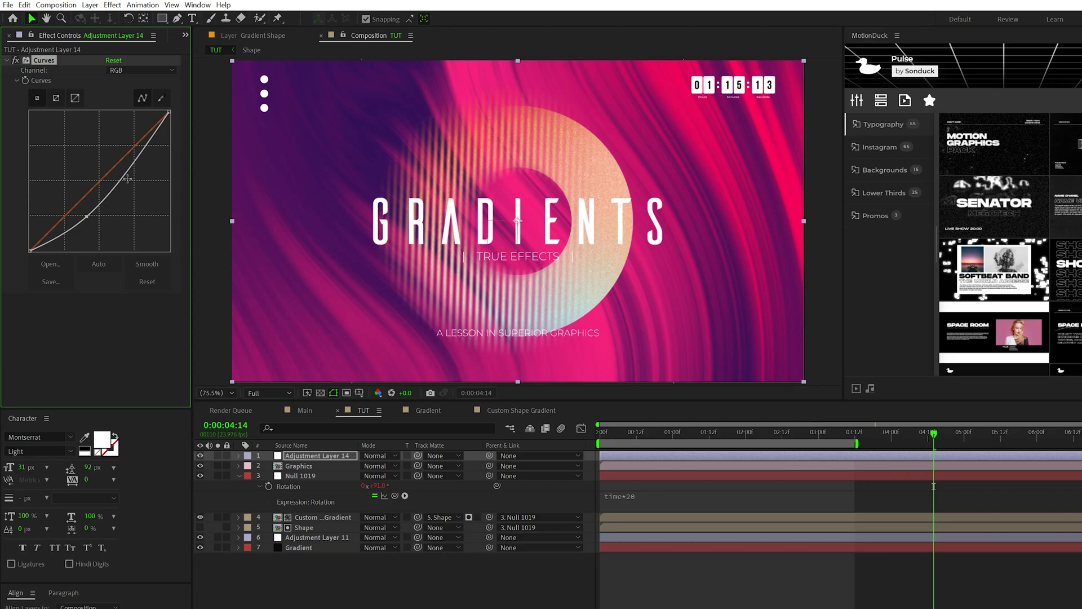
left_click_drag(135, 161, 133, 161)
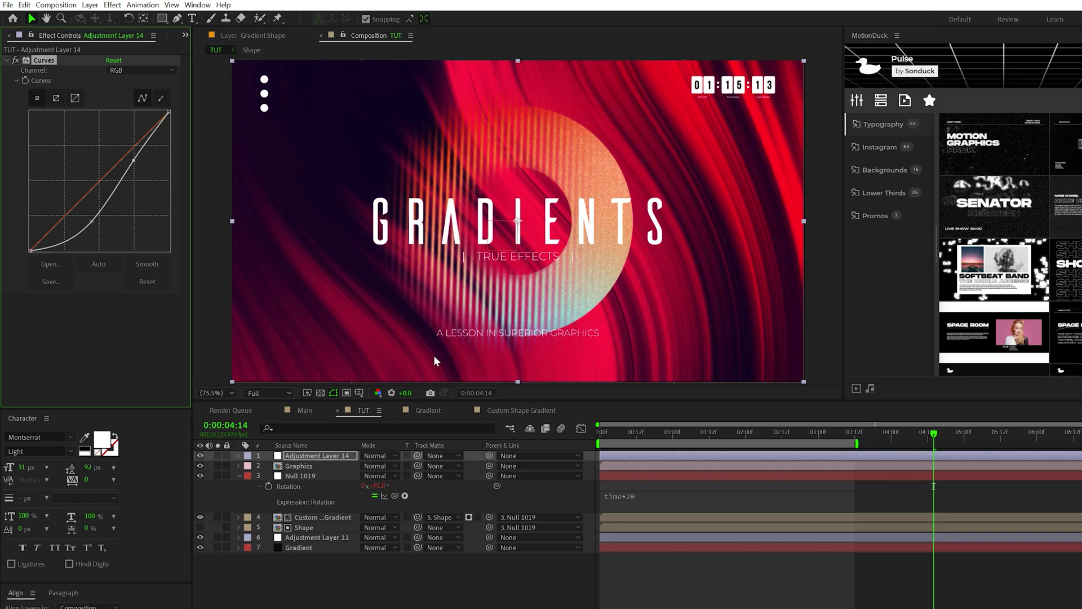
left_click(933, 485)
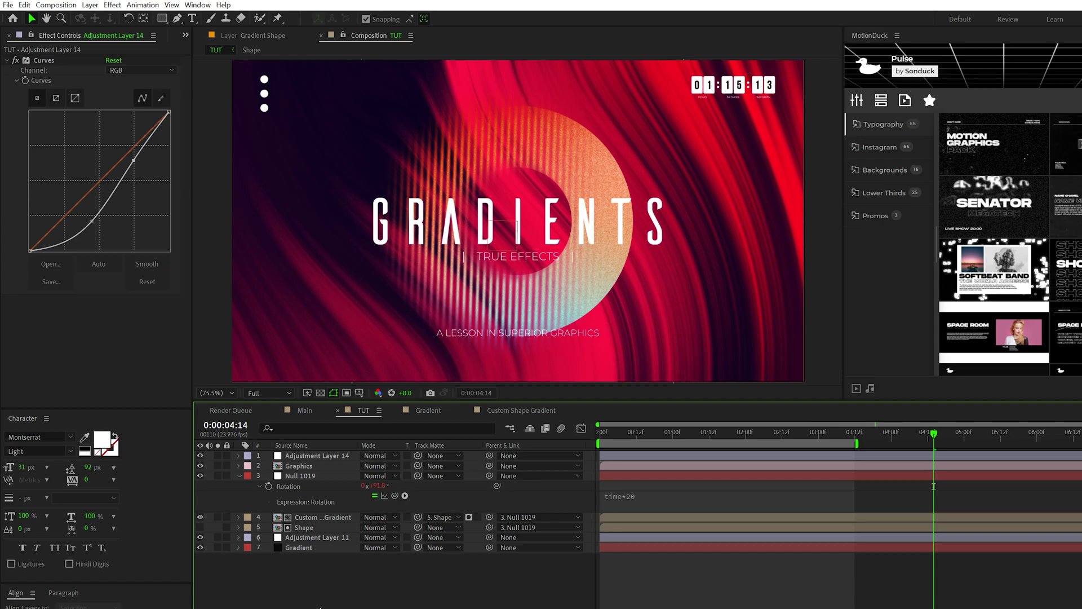
key("ctrl+alt+y")
Apply Shift Channels to Adjustment Layer 15 and set Take Green From to Blue
left_click(113, 5)
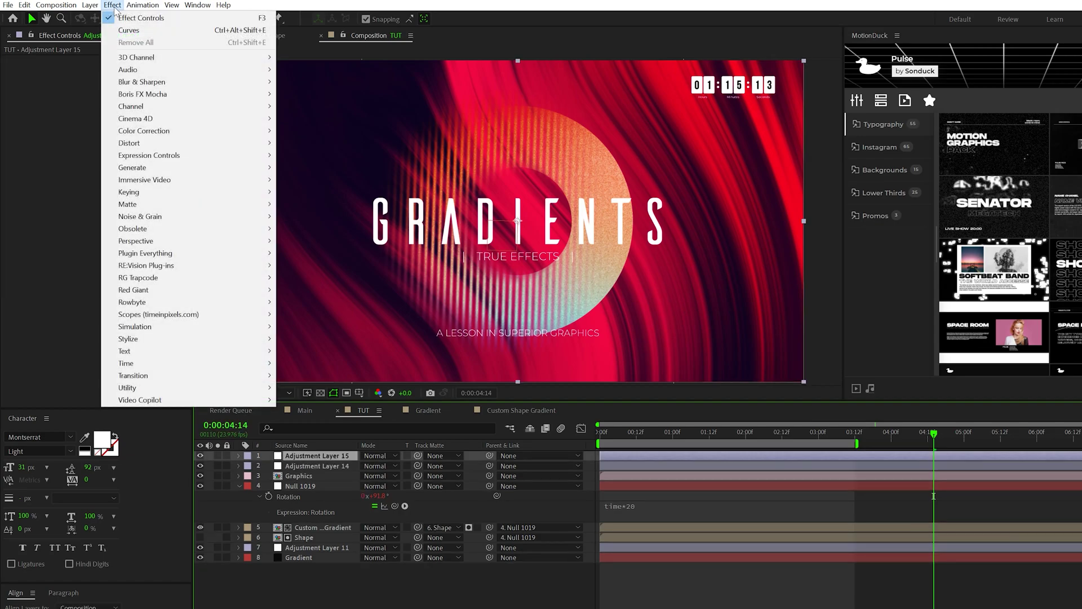
mouse_move(148, 108)
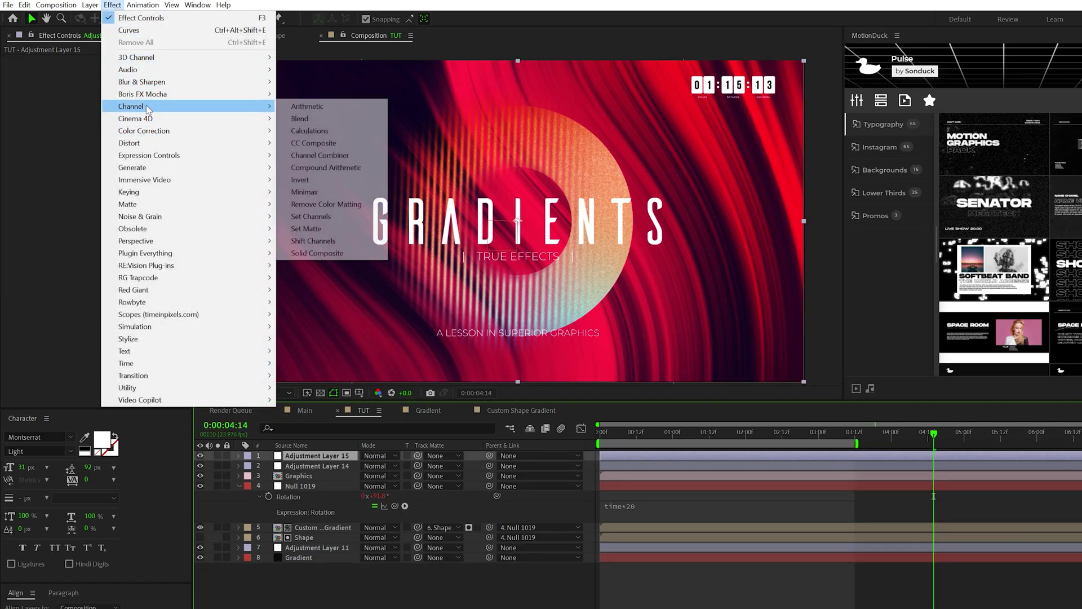
left_click(310, 241)
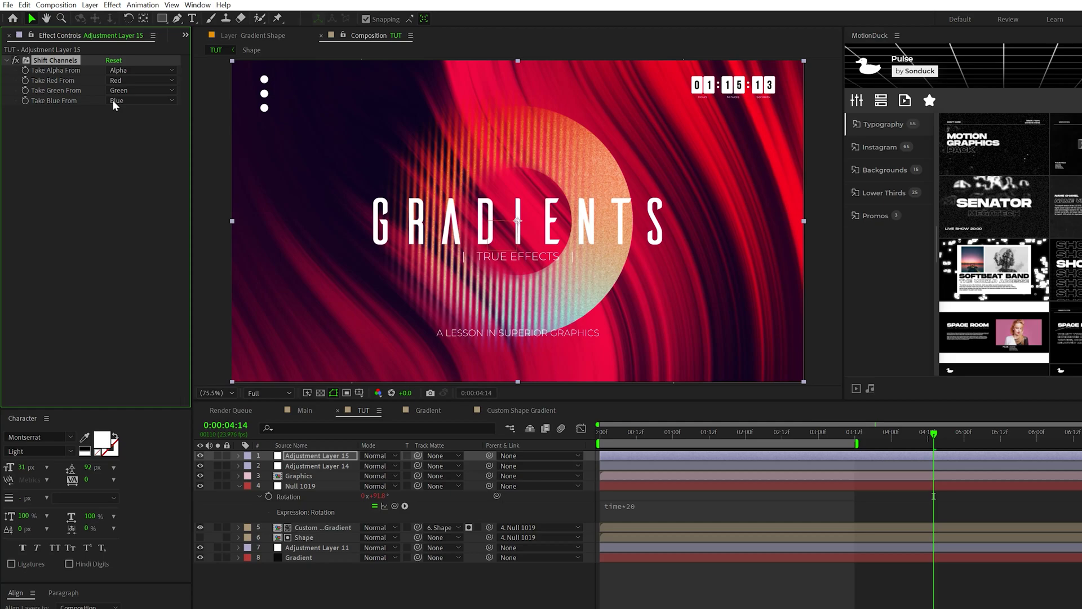
left_click(316, 438)
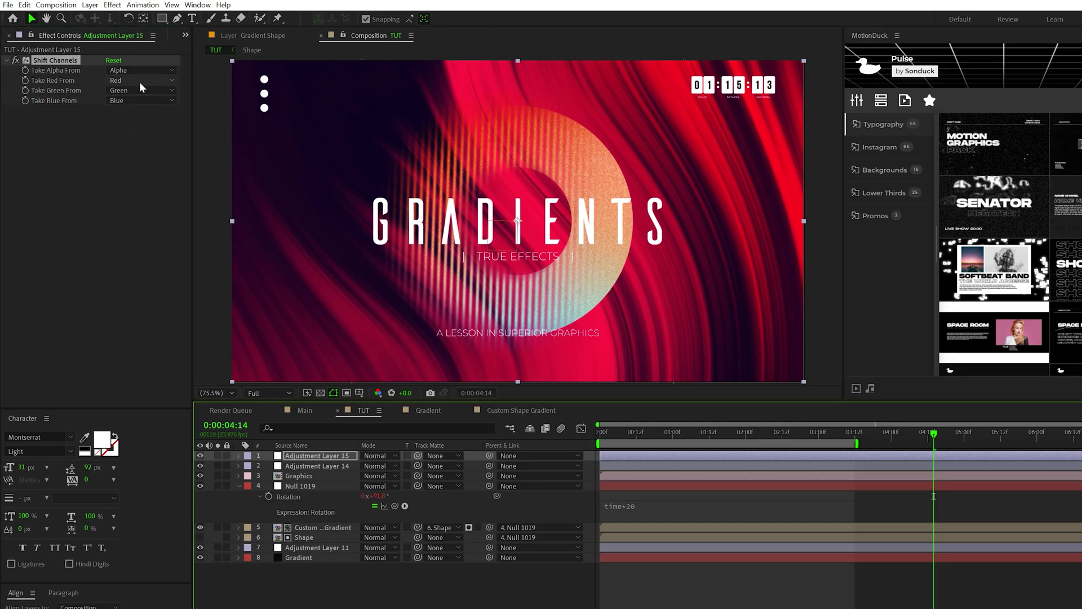
left_click(143, 90)
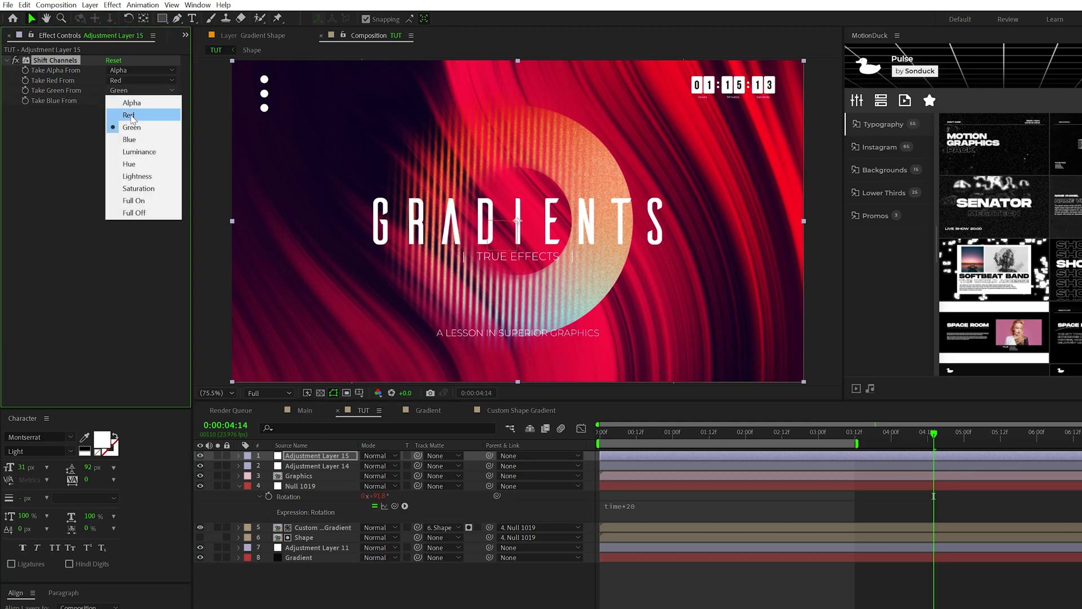
left_click(132, 114)
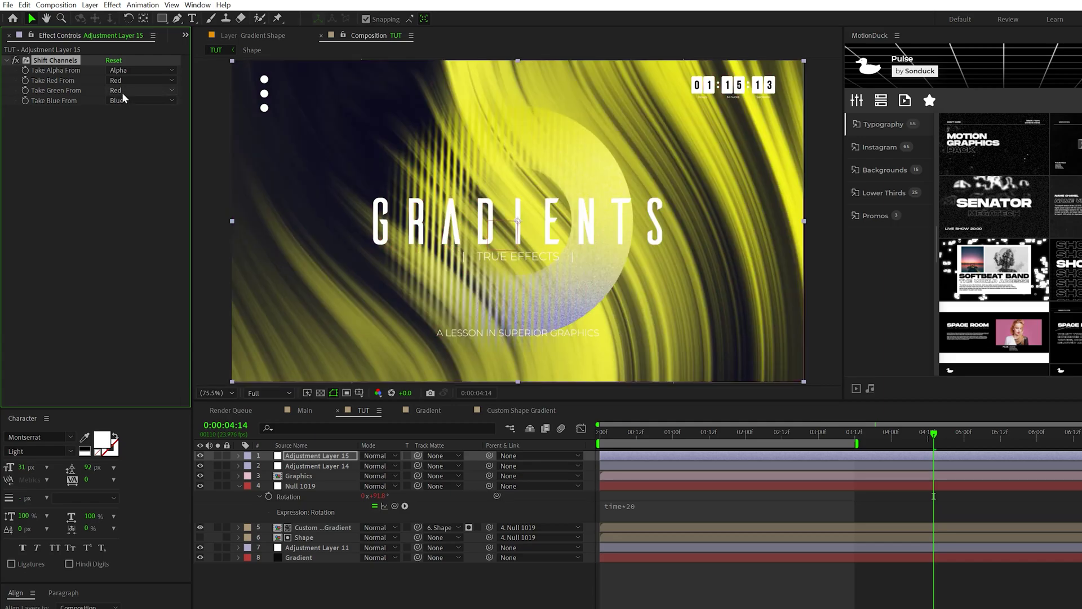
left_click(123, 91)
left_click(139, 137)
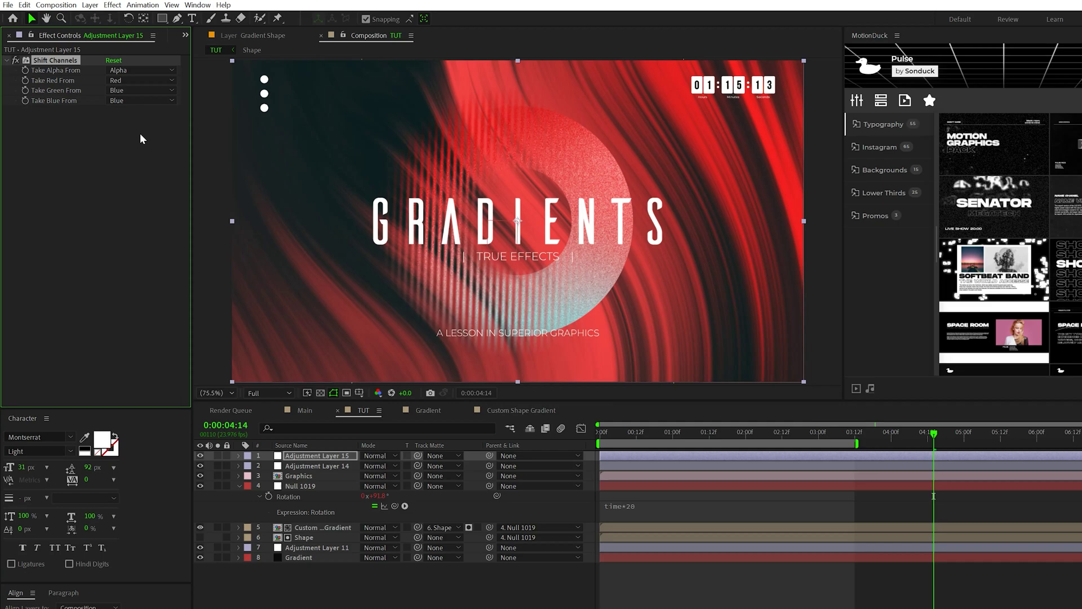
Keep Take Blue From set to Blue after testing other sources, and view the Main comp
left_click(127, 101)
left_click(127, 125)
left_click(128, 101)
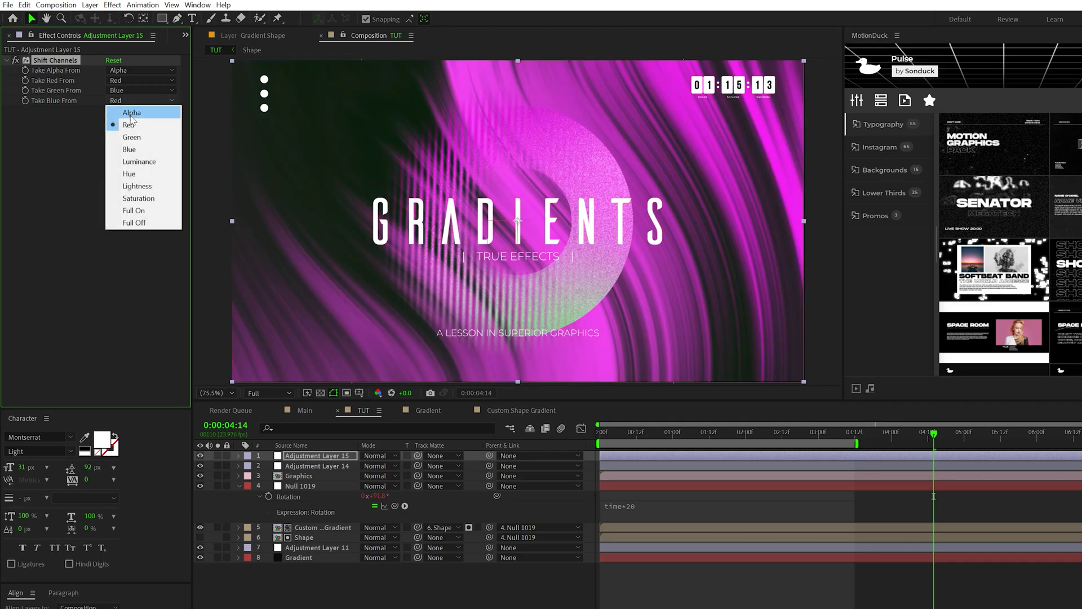
left_click(131, 224)
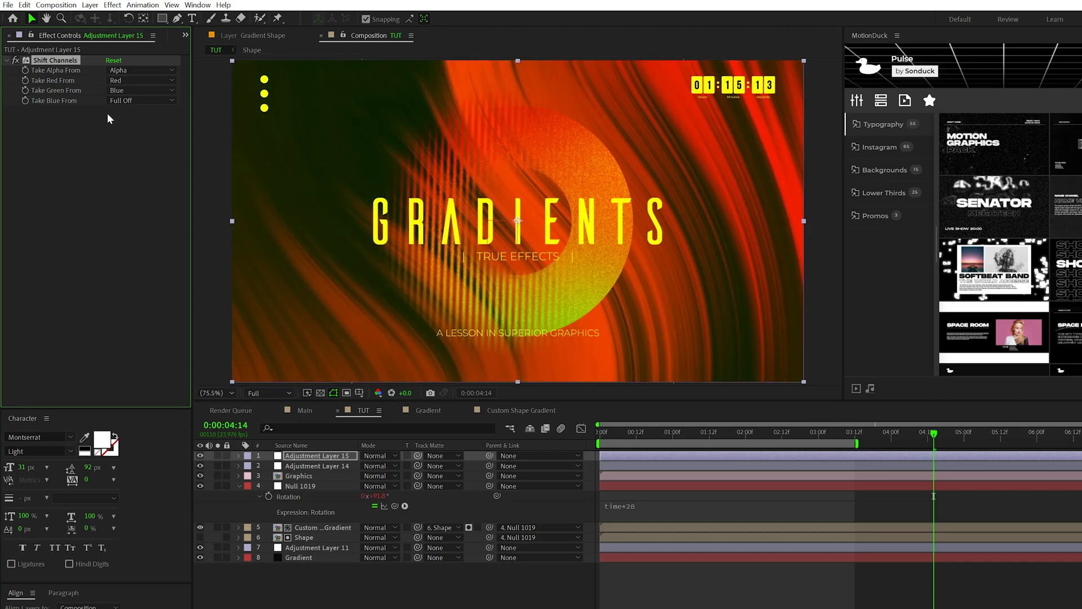
left_click(149, 100)
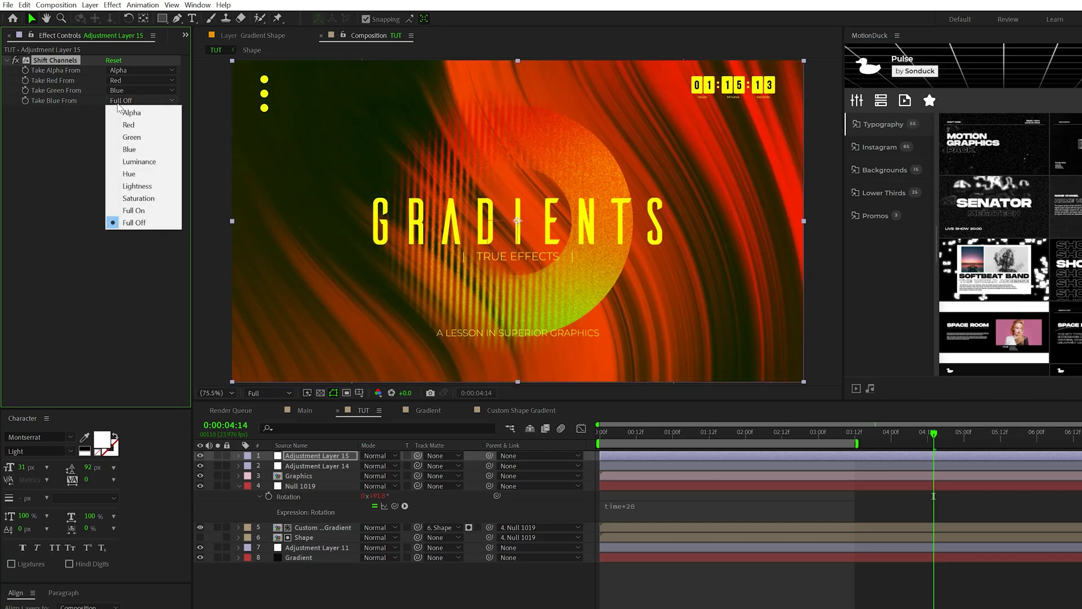
left_click(129, 149)
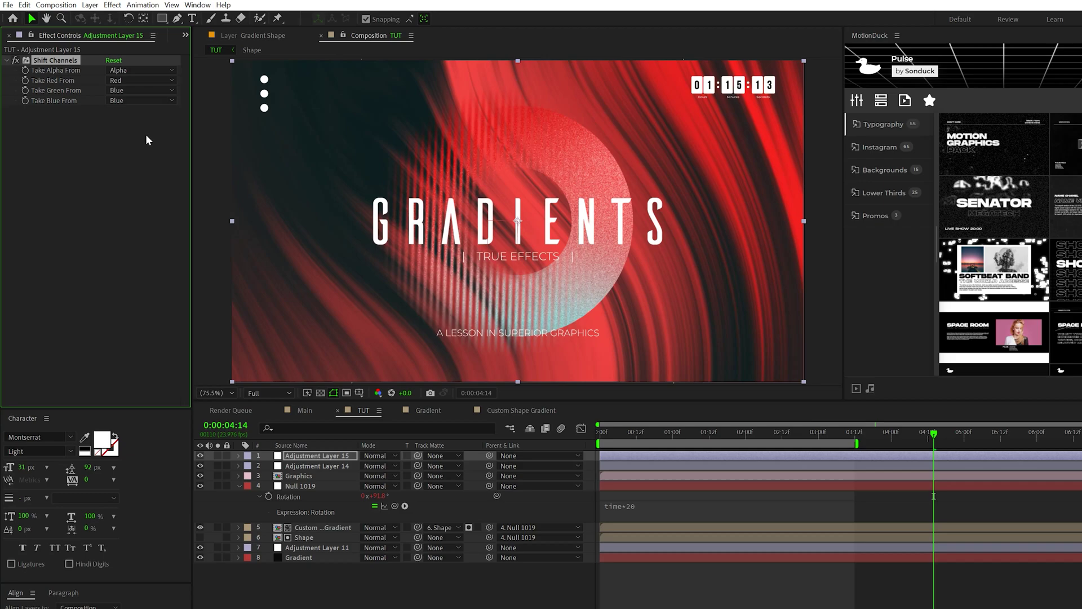
left_click(305, 409)
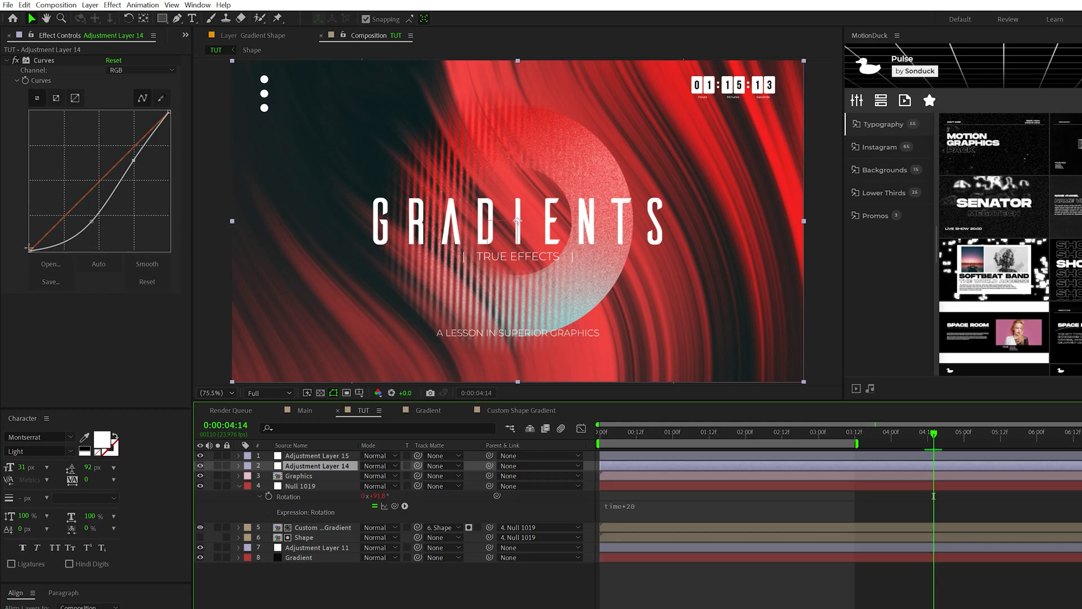
Raise the Curves black point to crush shadows and add a 22% Noise effect to Adjustment Layer 14
left_click_drag(30, 250, 81, 258)
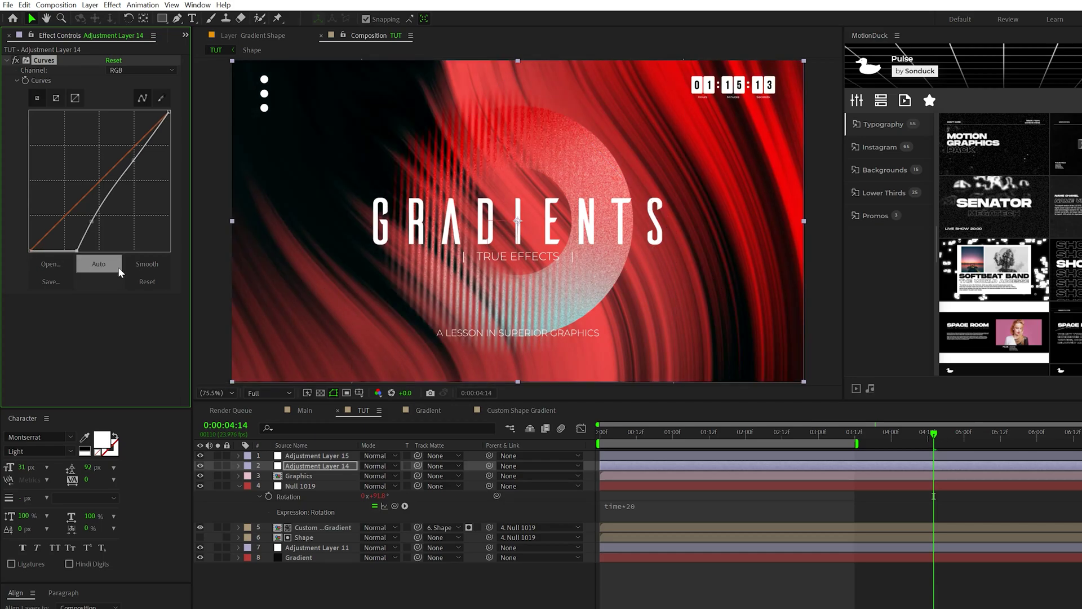
left_click_drag(741, 431, 794, 433)
left_click(308, 465)
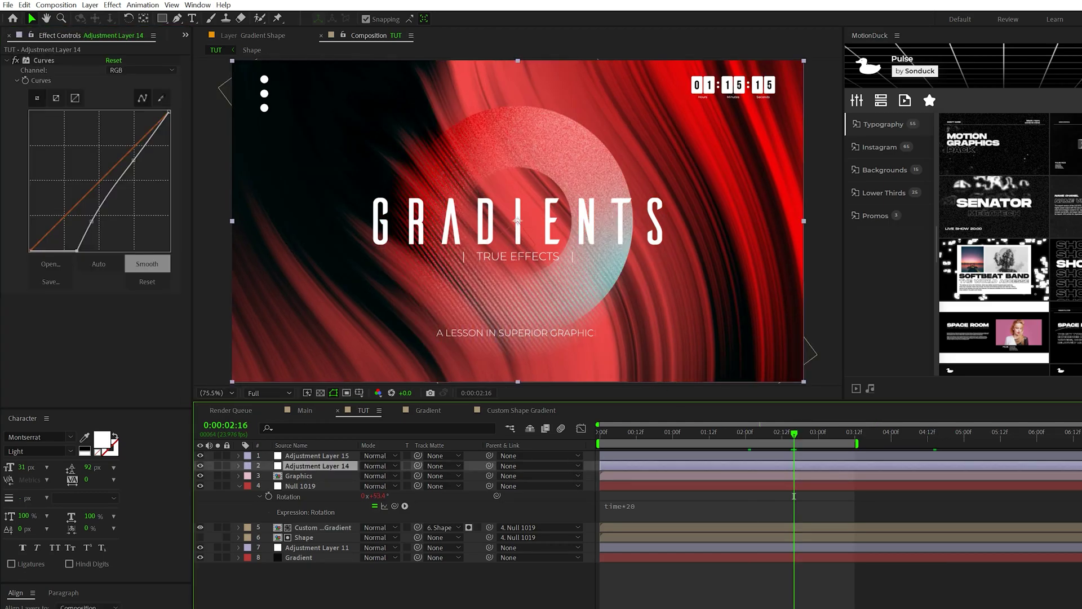
left_click(113, 4)
mouse_move(152, 221)
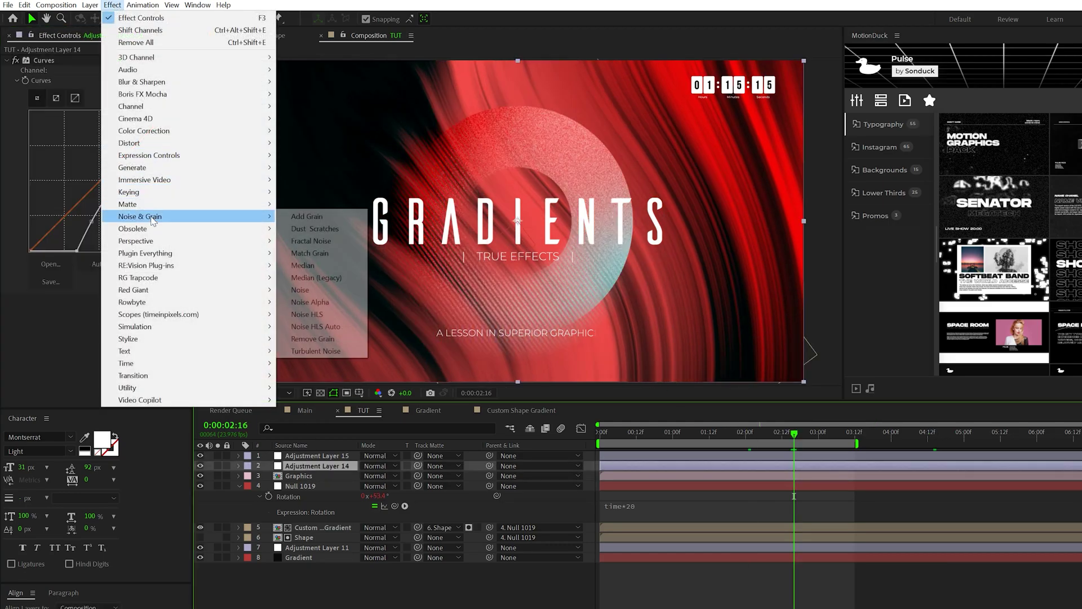
left_click(328, 293)
left_click(116, 309)
type("22")
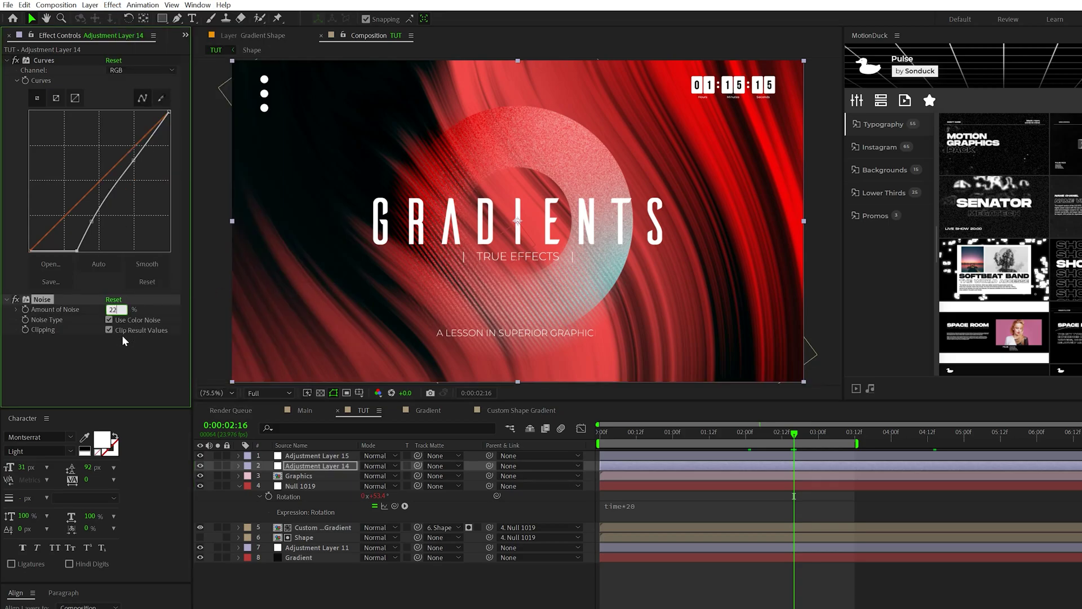
left_click(111, 353)
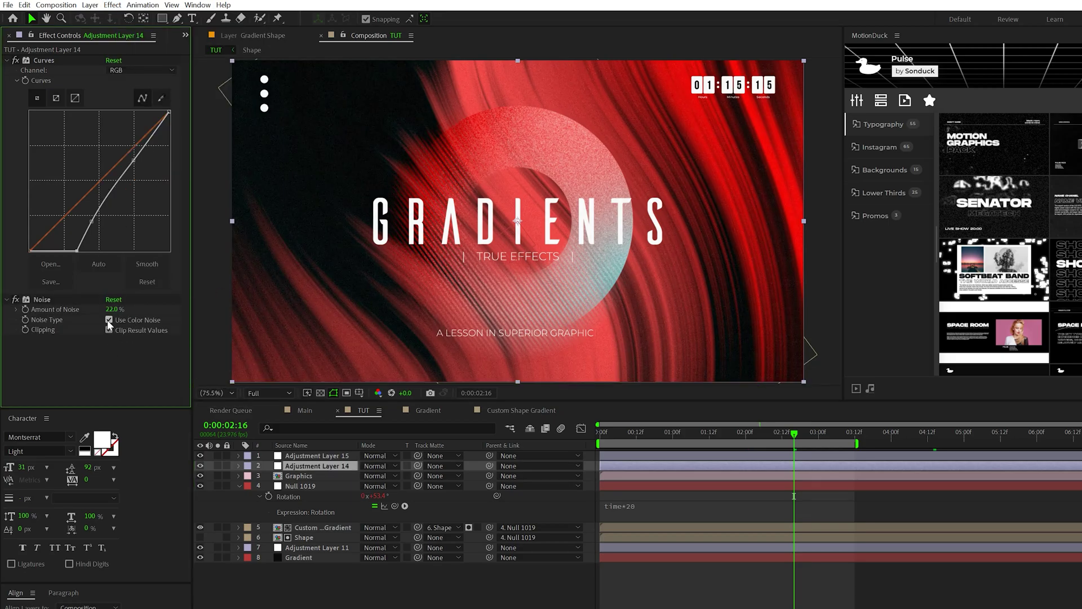
left_click(107, 319)
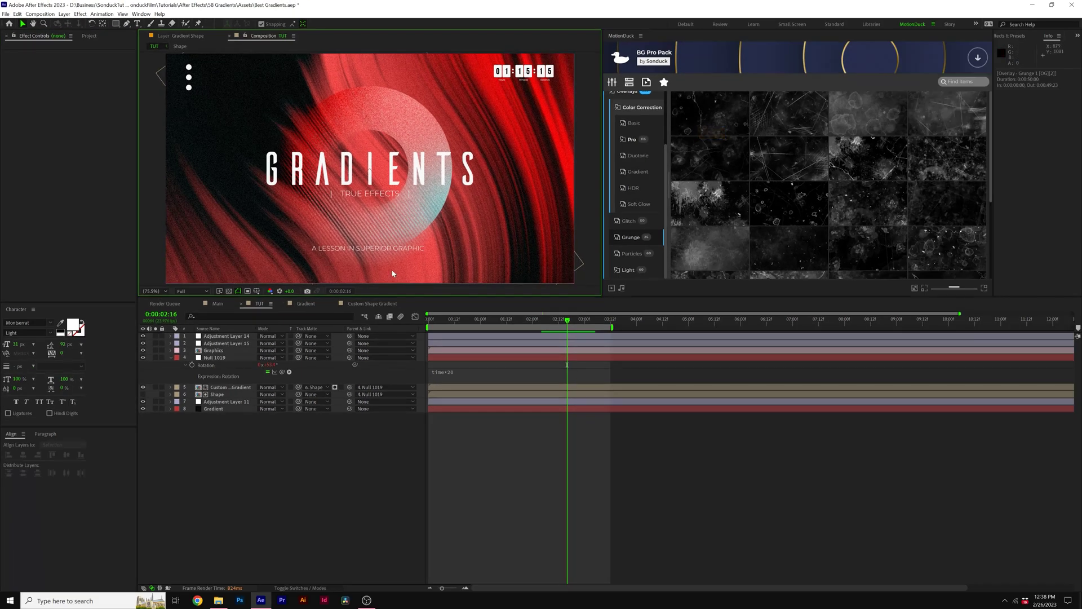
Apply MotionDuck's Overlay - Grunge 1, start it at the comp beginning and blend it in Soft Light
left_click(712, 134)
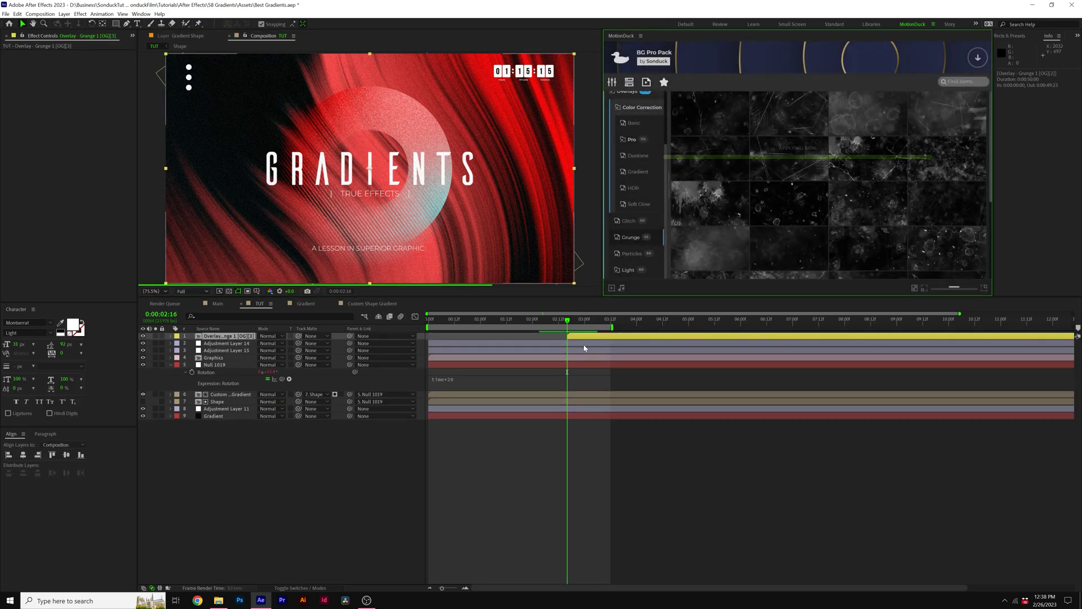
left_click_drag(582, 341, 450, 340)
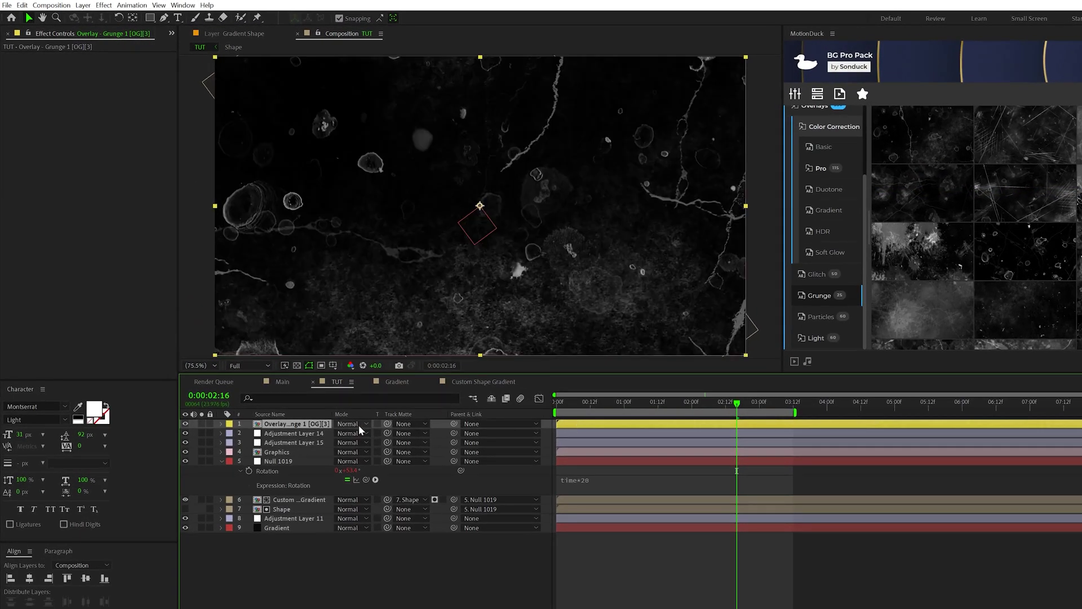
left_click(268, 336)
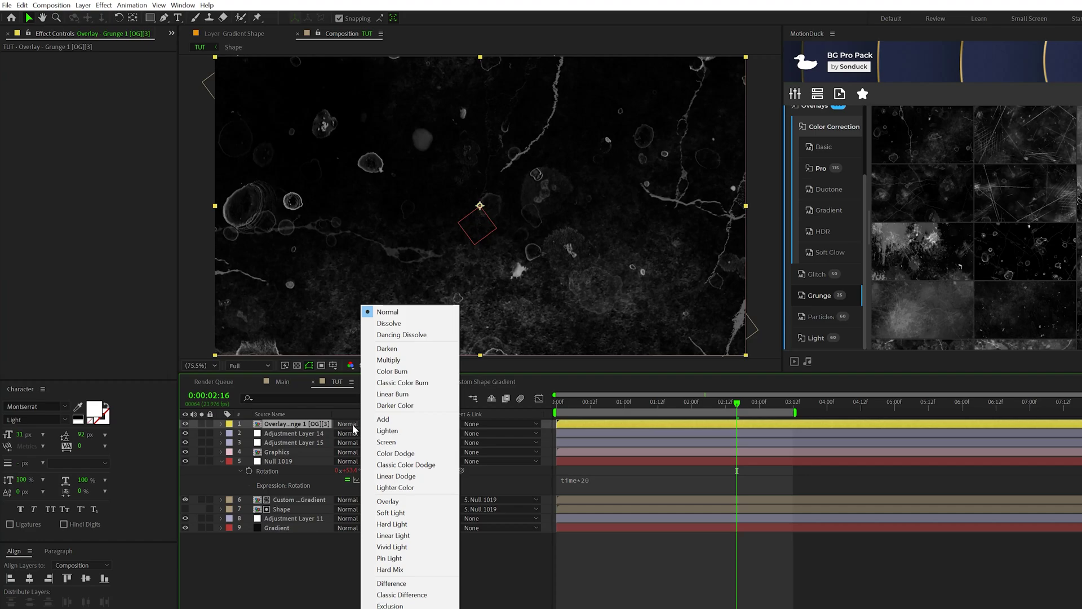
left_click(393, 514)
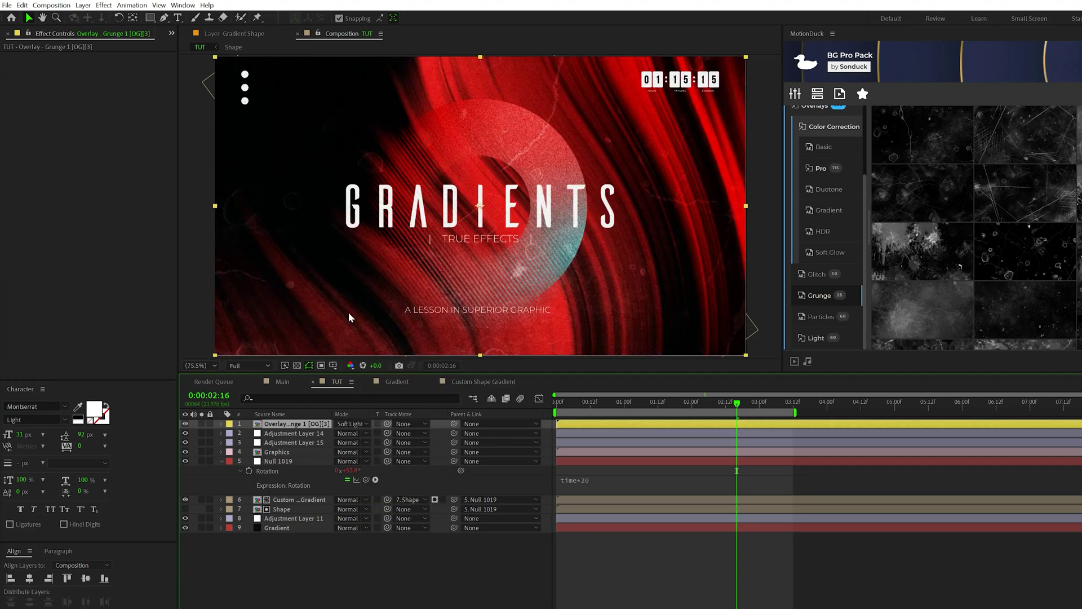
Lower the Gradient background layer's opacity from 100% to 66%
left_click(289, 434)
left_click(279, 528)
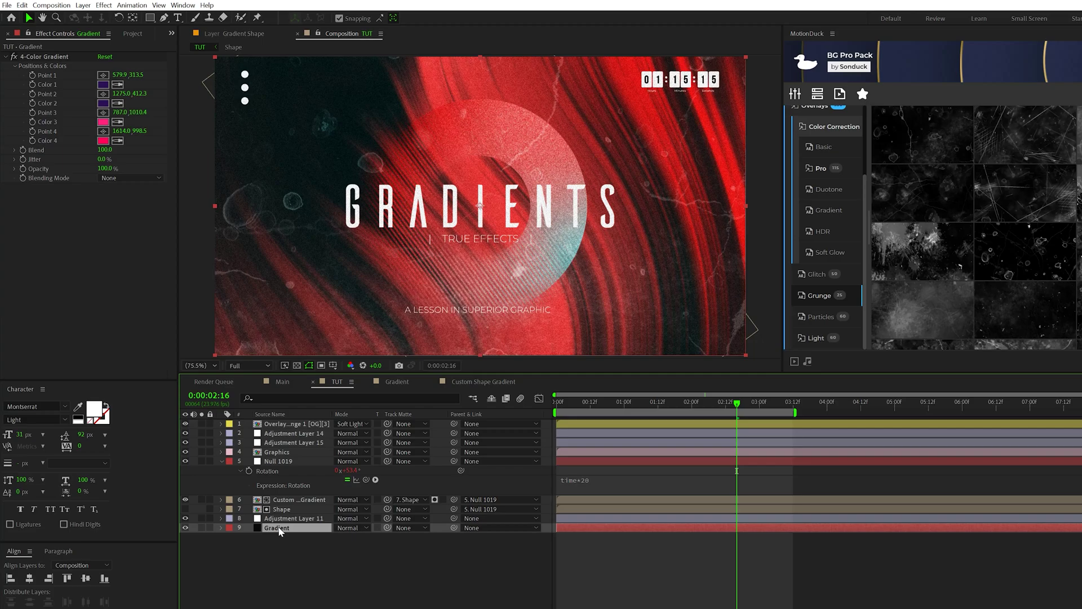
key("t")
left_click_drag(340, 540, 319, 536)
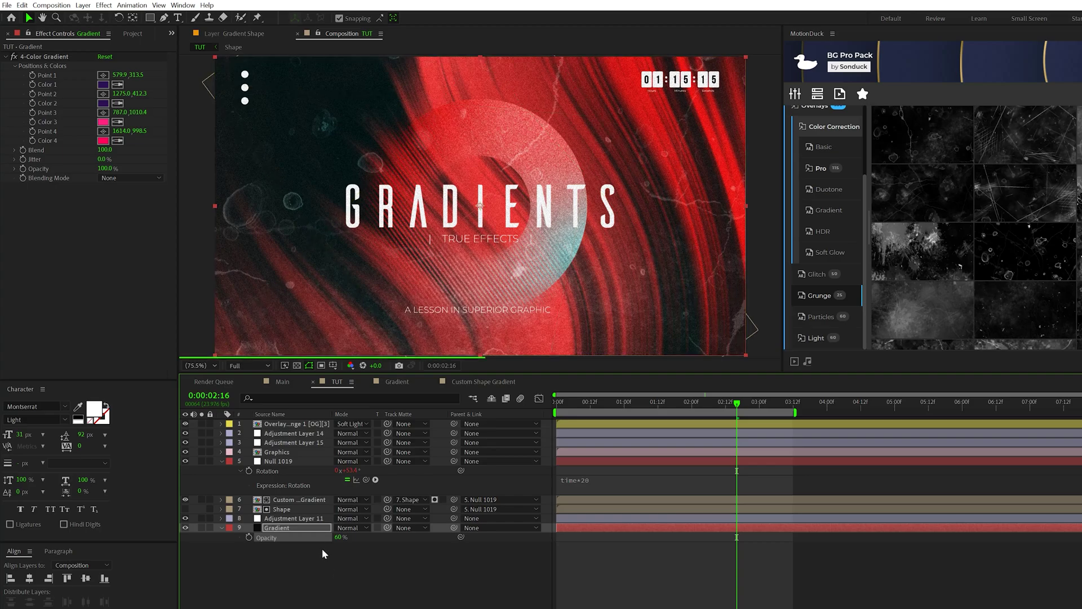